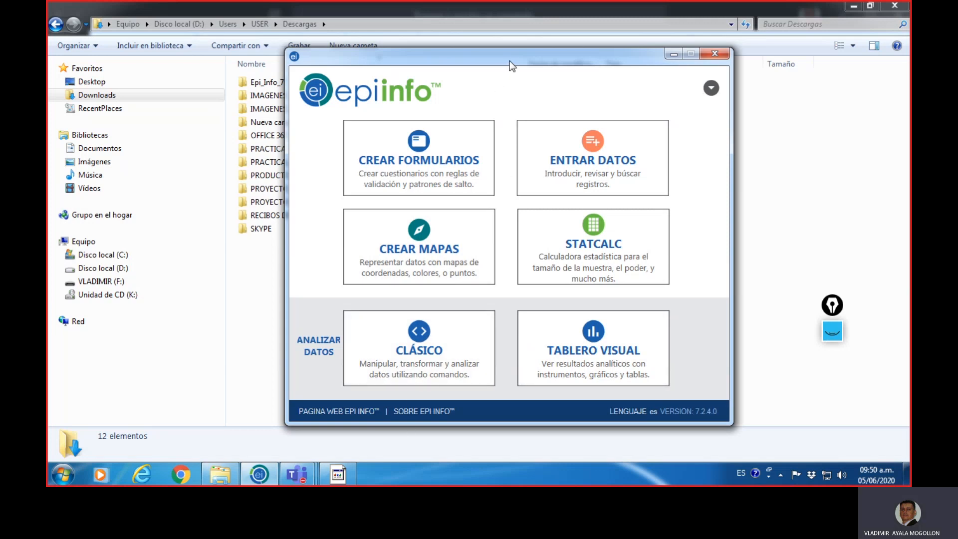
Step: Open the Clásico data analysis module from the Epi Info main window
drag(510, 61, 567, 59)
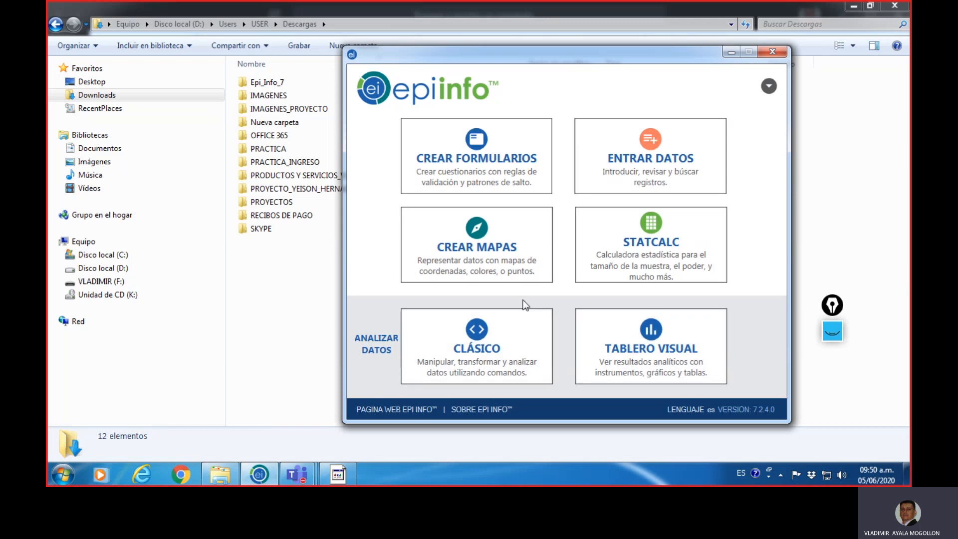
mouse_move(594, 56)
mouse_down()
mouse_move(564, 55)
mouse_move(586, 55)
mouse_up()
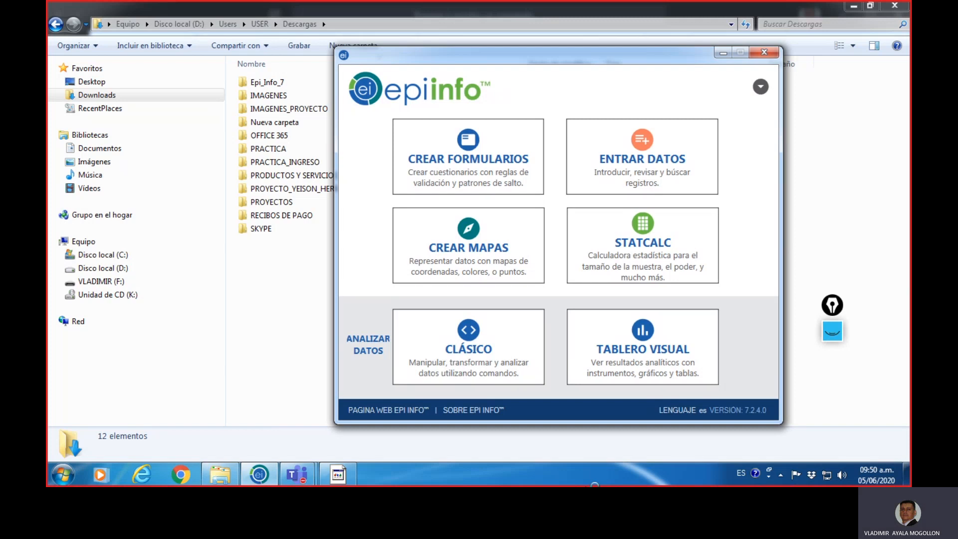
click(482, 346)
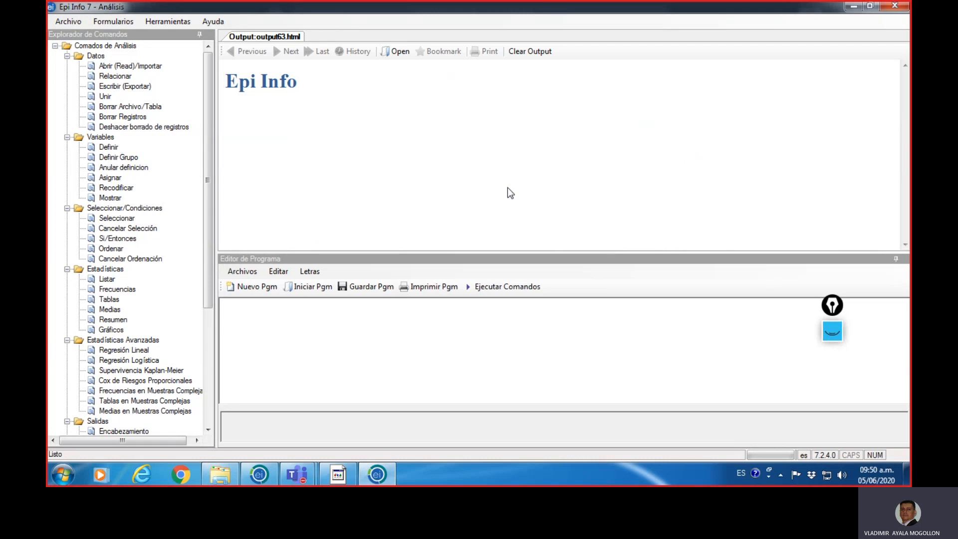
Step: Use the screen annotation tool to draw red rectangles around the command explorer, the output pane and the program editor
drag(834, 305, 851, 278)
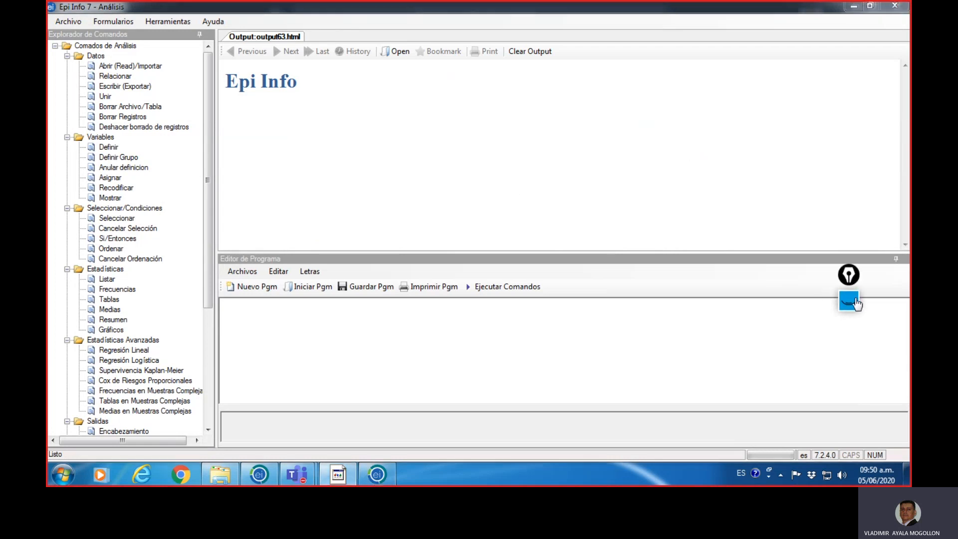
click(855, 301)
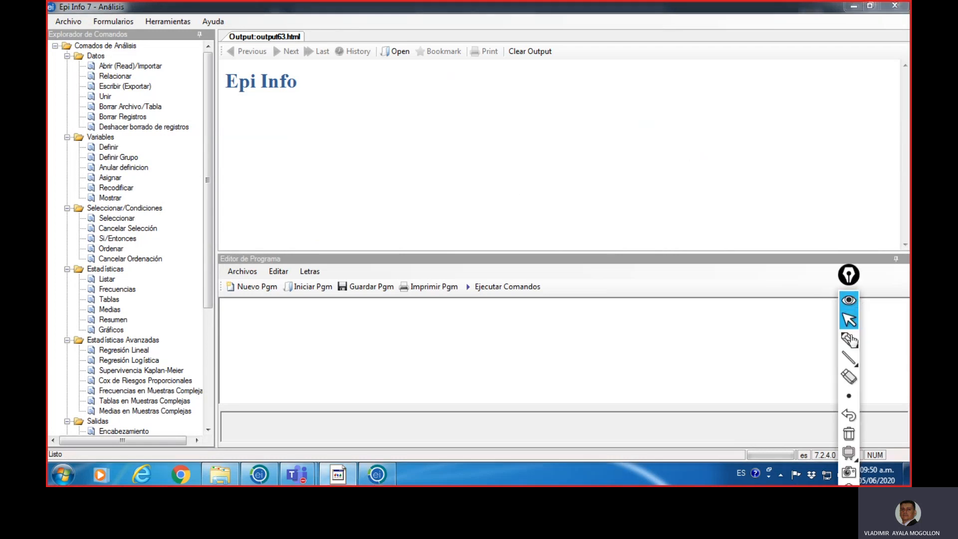
mouse_move(848, 358)
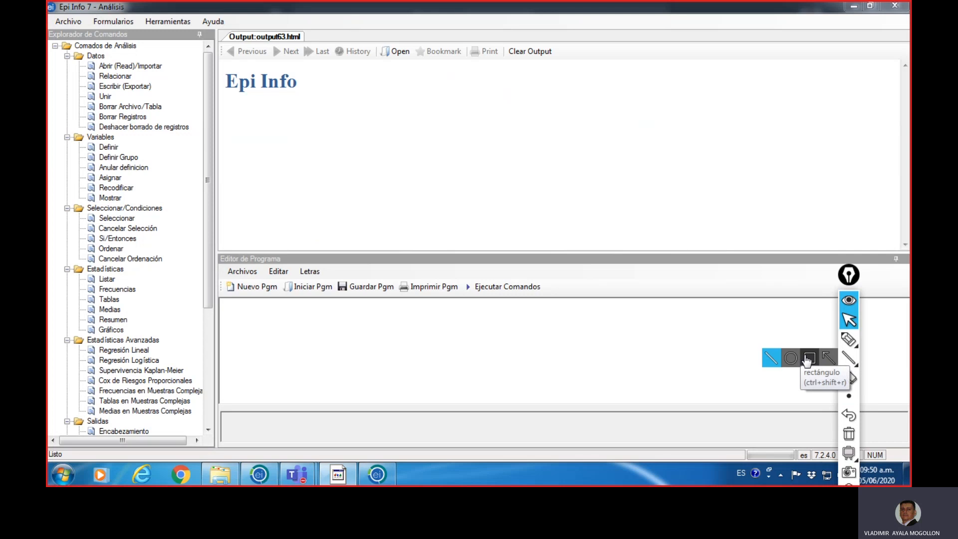
click(805, 359)
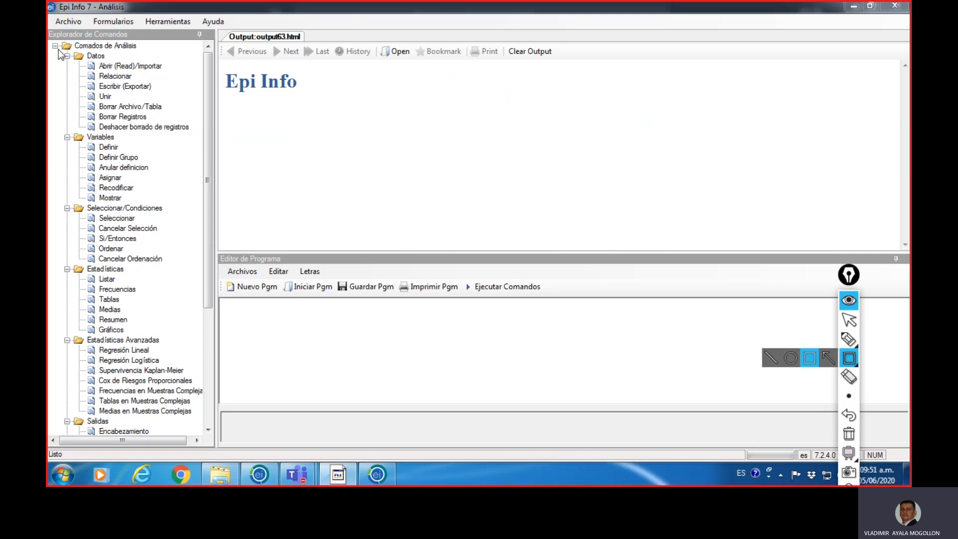
mouse_move(48, 32)
mouse_down()
mouse_move(171, 43)
mouse_move(214, 149)
mouse_move(216, 446)
mouse_up()
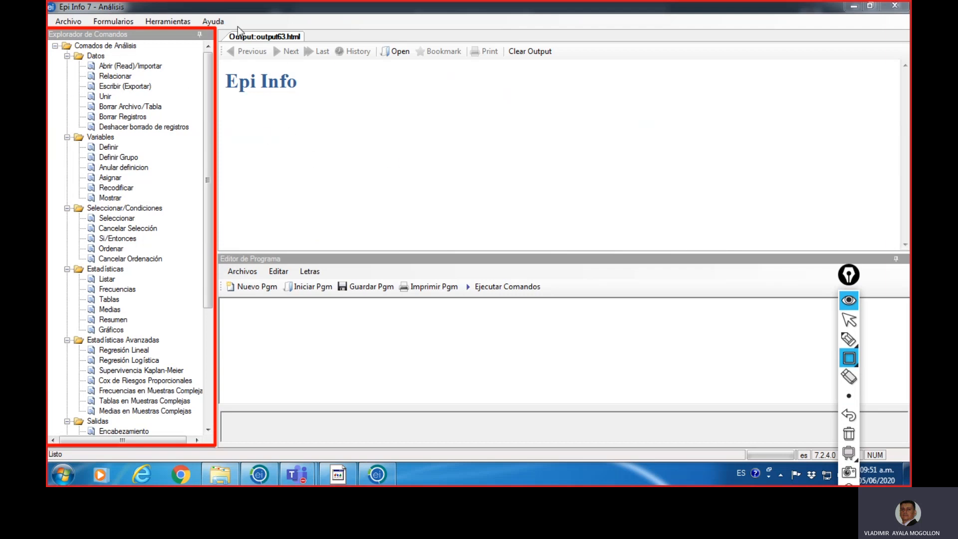
mouse_move(219, 27)
mouse_down()
mouse_move(368, 37)
mouse_move(767, 132)
mouse_up()
mouse_move(809, 173)
mouse_down()
mouse_move(848, 244)
mouse_move(906, 255)
mouse_up()
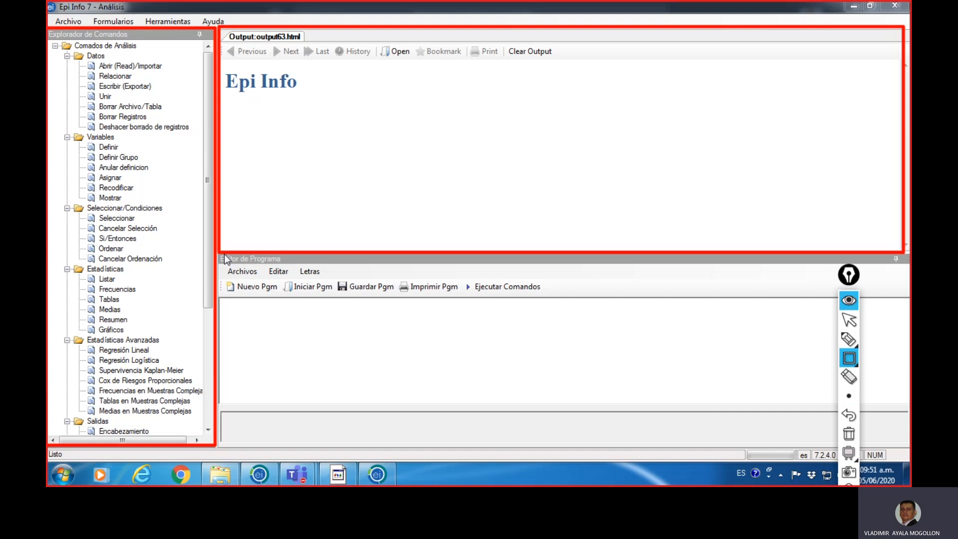
mouse_move(221, 255)
mouse_down()
mouse_move(802, 329)
mouse_move(909, 407)
mouse_move(910, 418)
mouse_up()
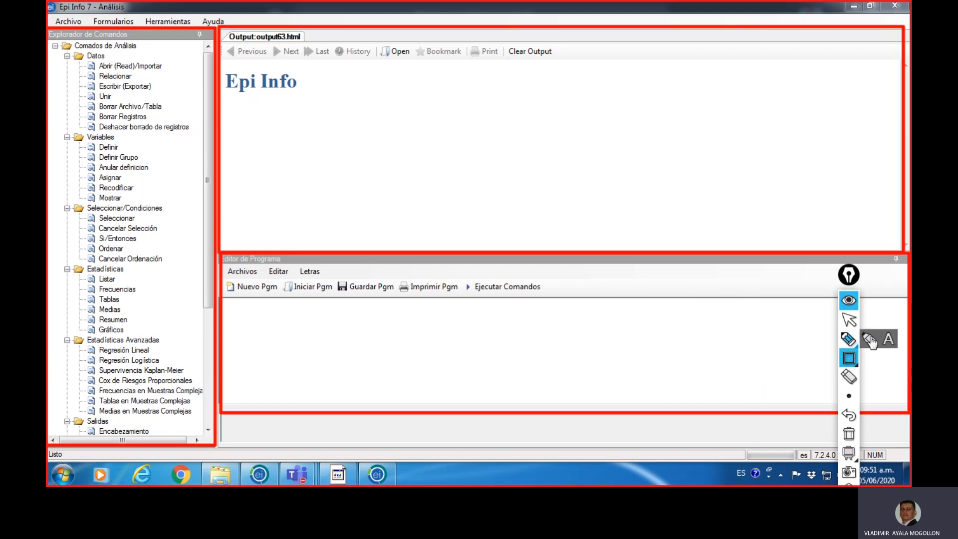
Step: Add the two-line text annotation "INSTRUCCIONES EN LENGUAJE SQL" and "BASE DE DATSO" over the program editor area
click(888, 338)
click(317, 338)
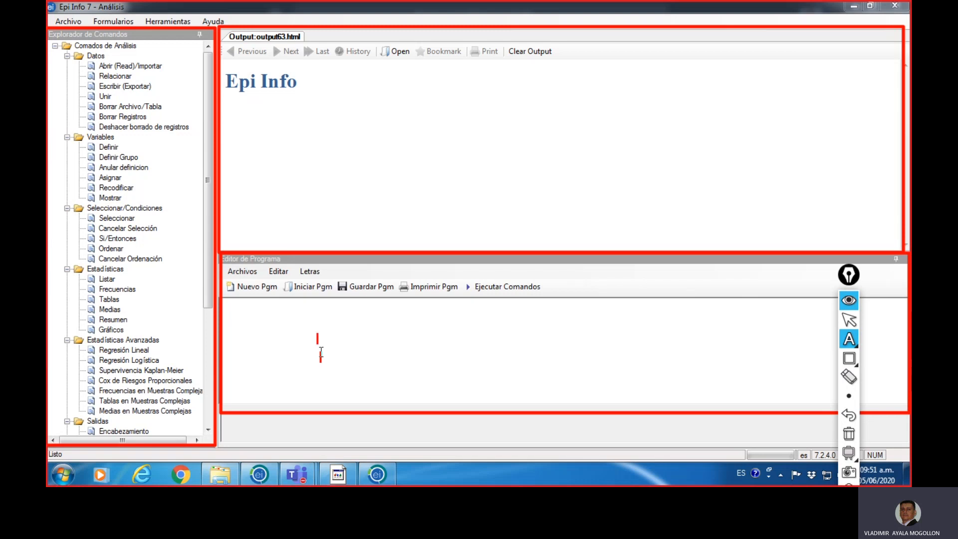
text(INSTRU)
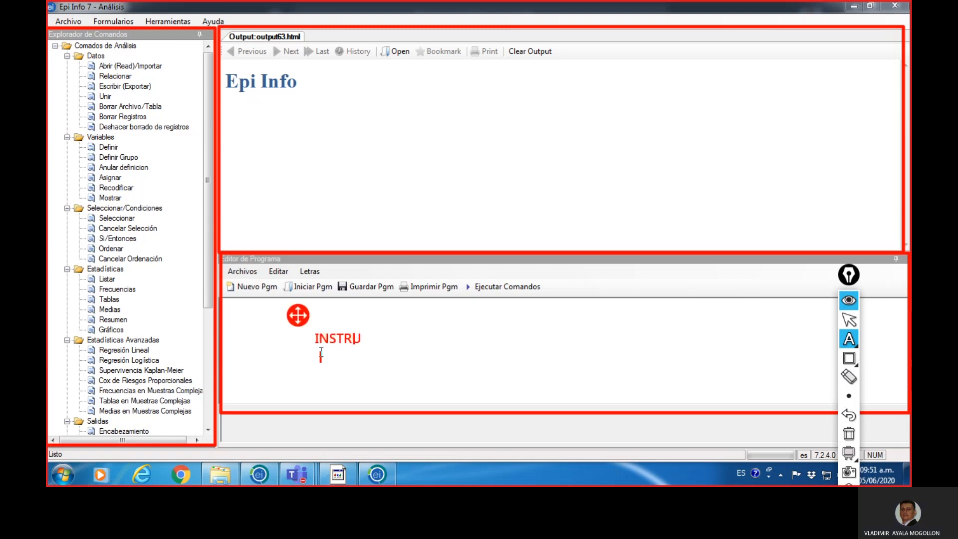
text(CCIONES)
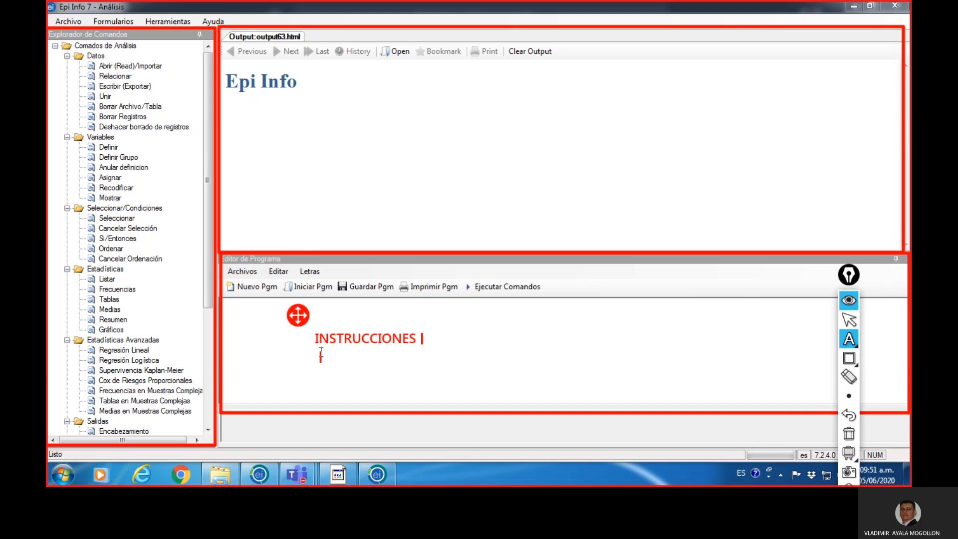
text( EN LENGUAJE)
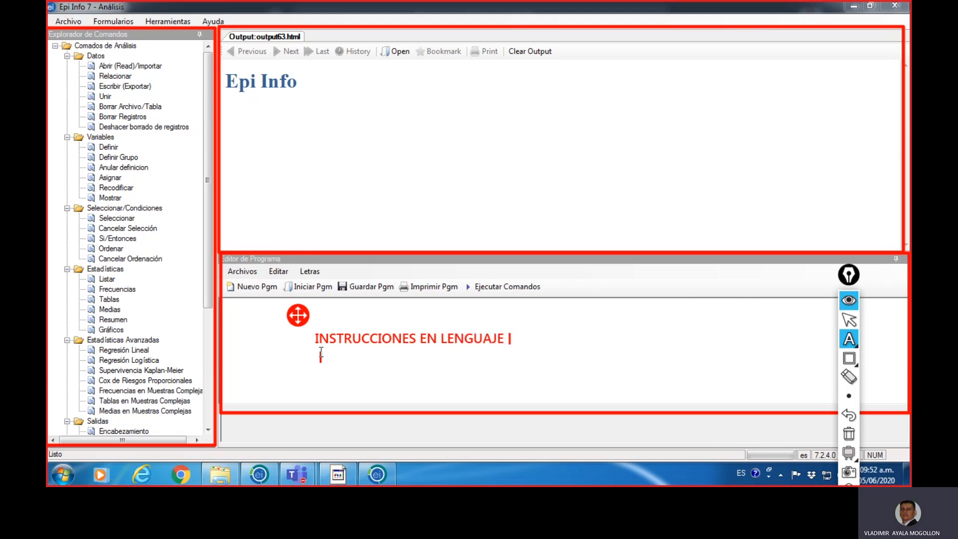
text( SQL)
click(345, 364)
key(Return)
text(BASE DE )
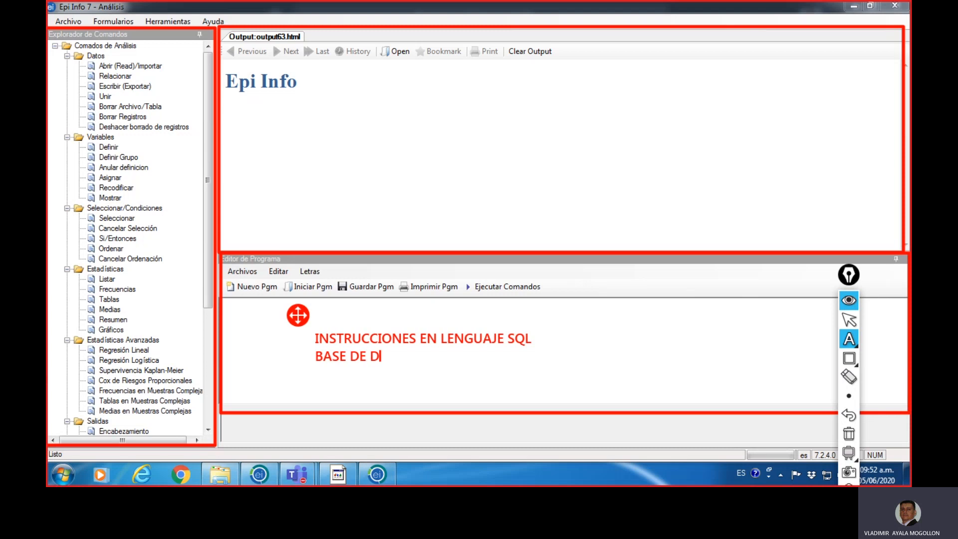
text(DATSO)
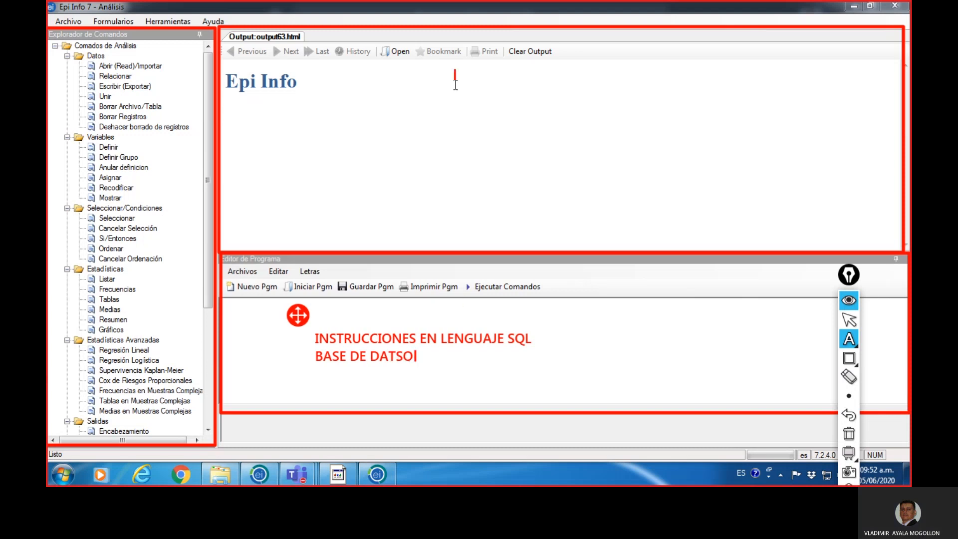
Step: Add the text annotation "SALIDA DE LAS CONSULTAS" over the output pane
click(447, 104)
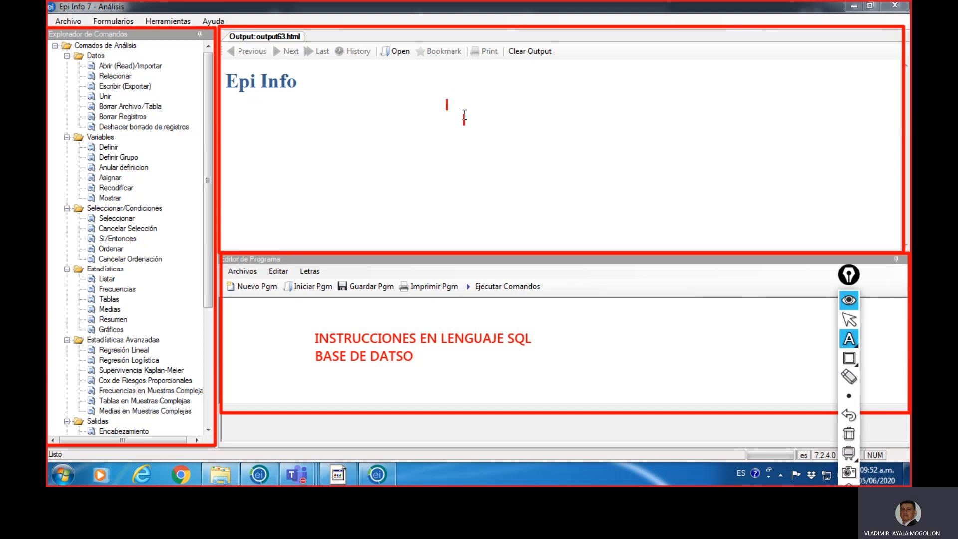
text(SALIDA)
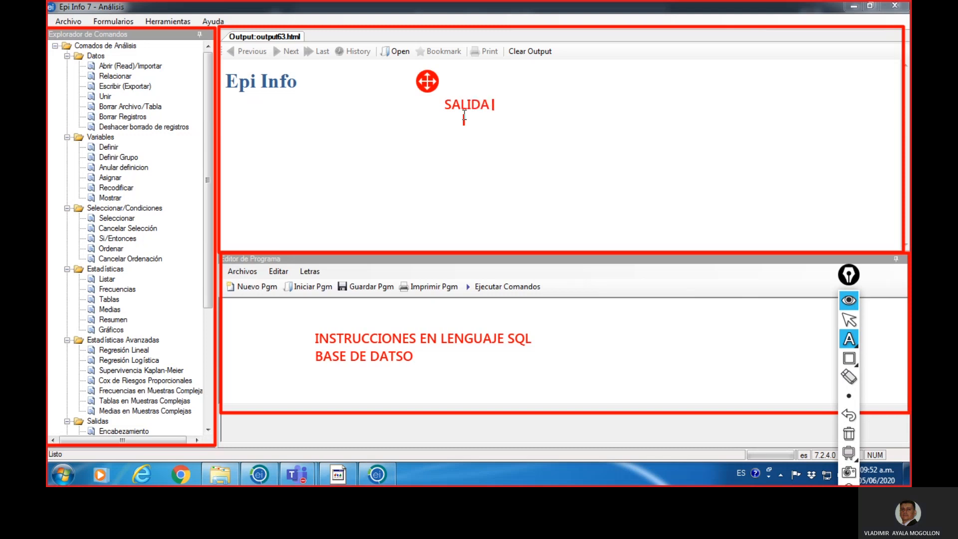
text( DE LAS CONSULTAS)
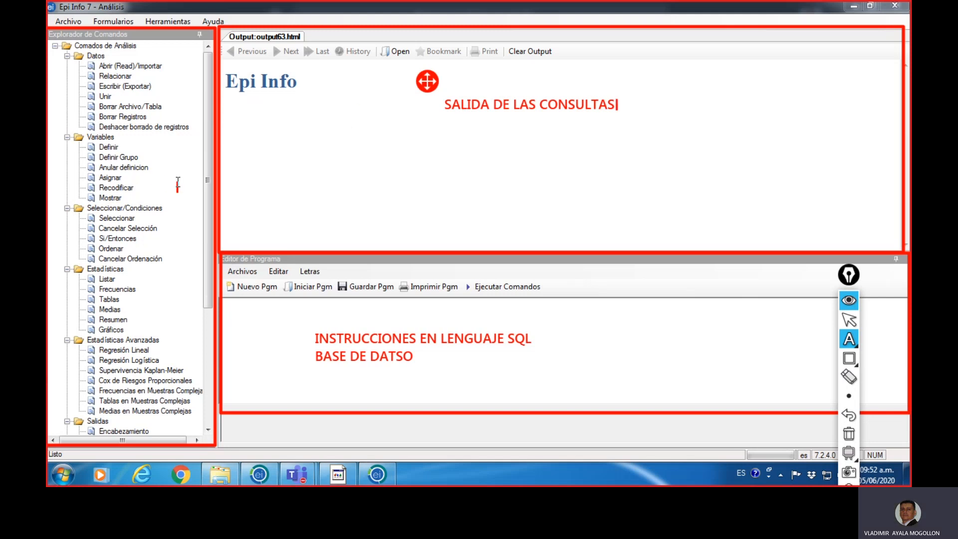
Step: Add the text annotation "EXPLORADOR DE COMANDOS" over the command explorer and shift it slightly up and to the left
click(178, 184)
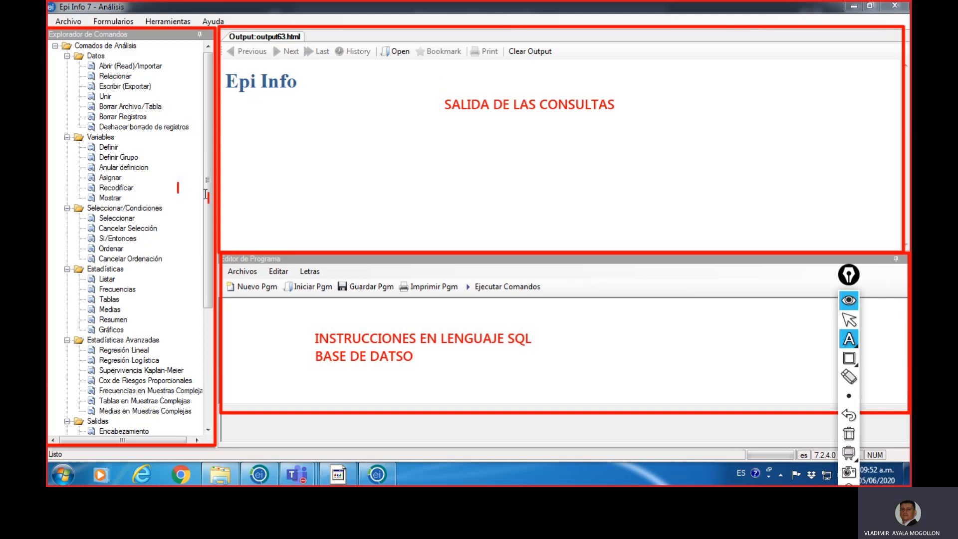
text(E)
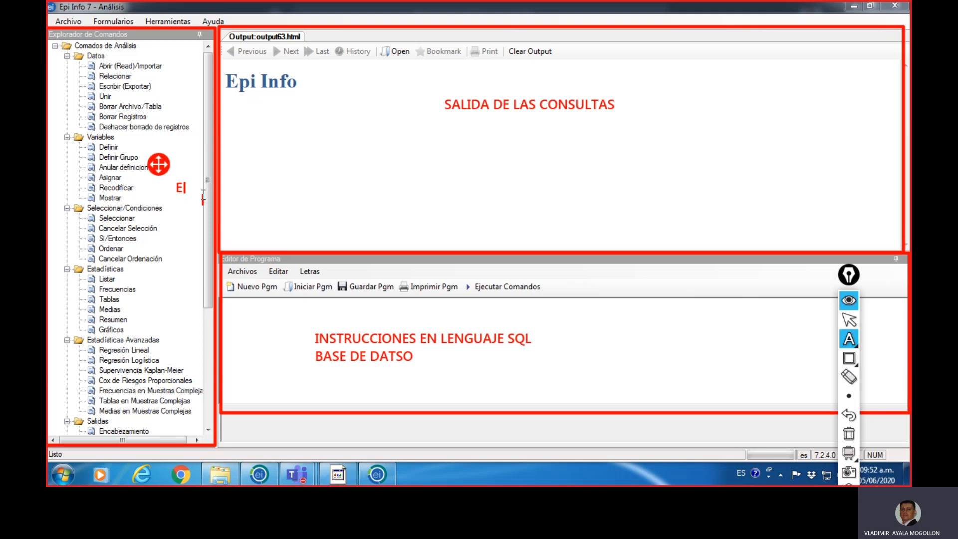
text(XPLORADOR)
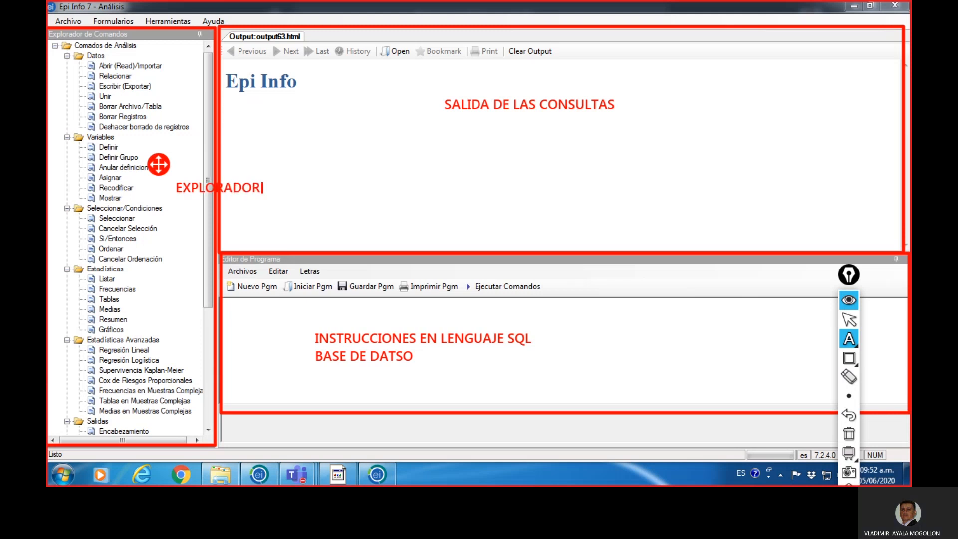
text( DE COMANDOS)
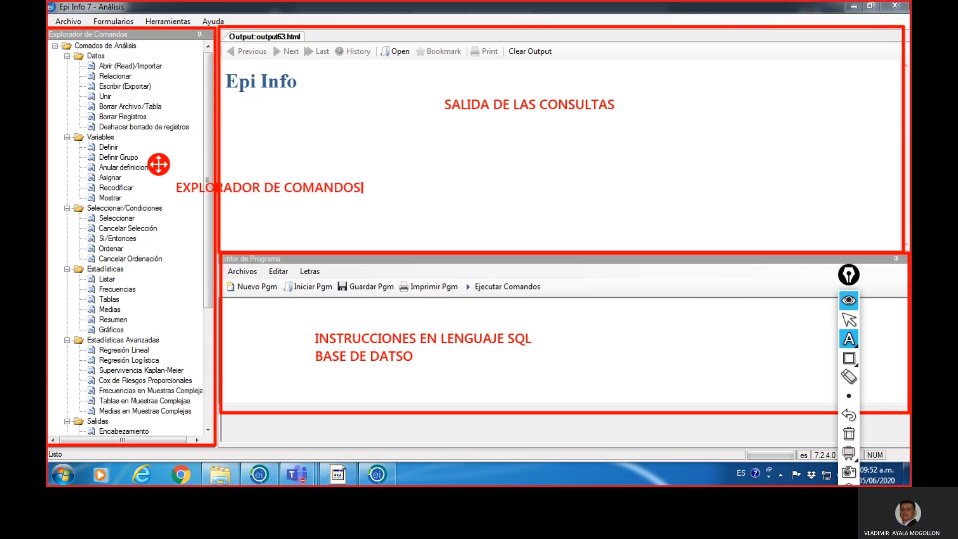
drag(158, 163, 138, 151)
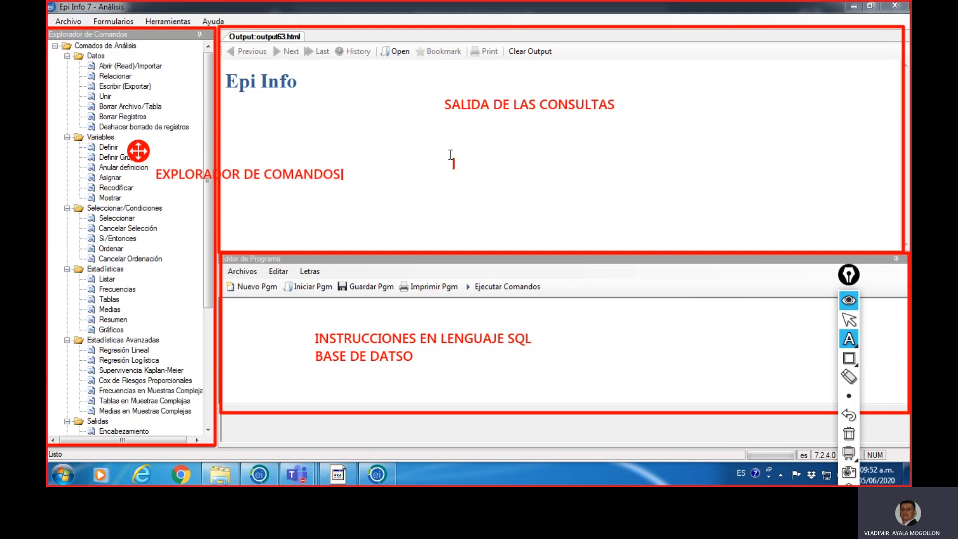
Step: Clear all annotations from the screen, return to the normal pointer and move the annotation toolbar further toward the edge
click(550, 42)
click(623, 127)
click(855, 434)
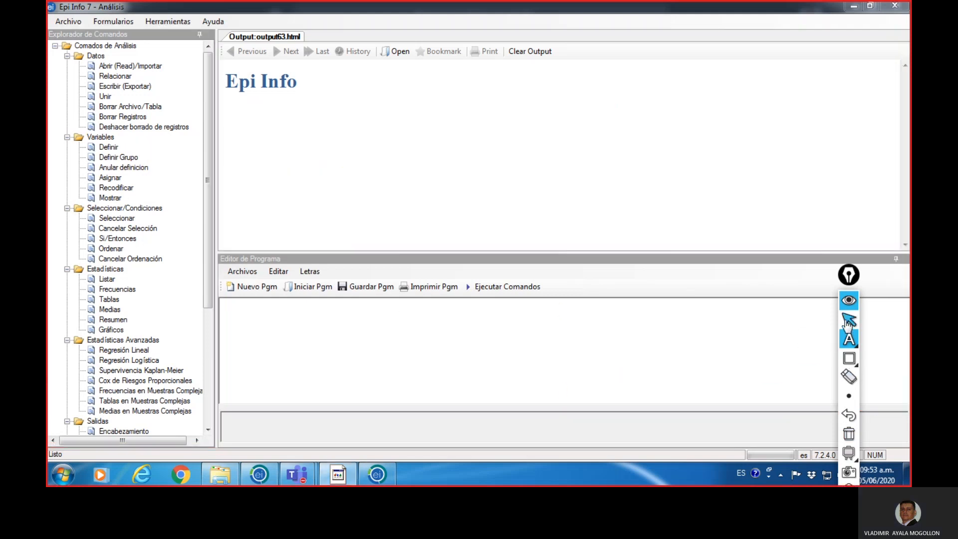
click(848, 320)
drag(848, 277, 875, 264)
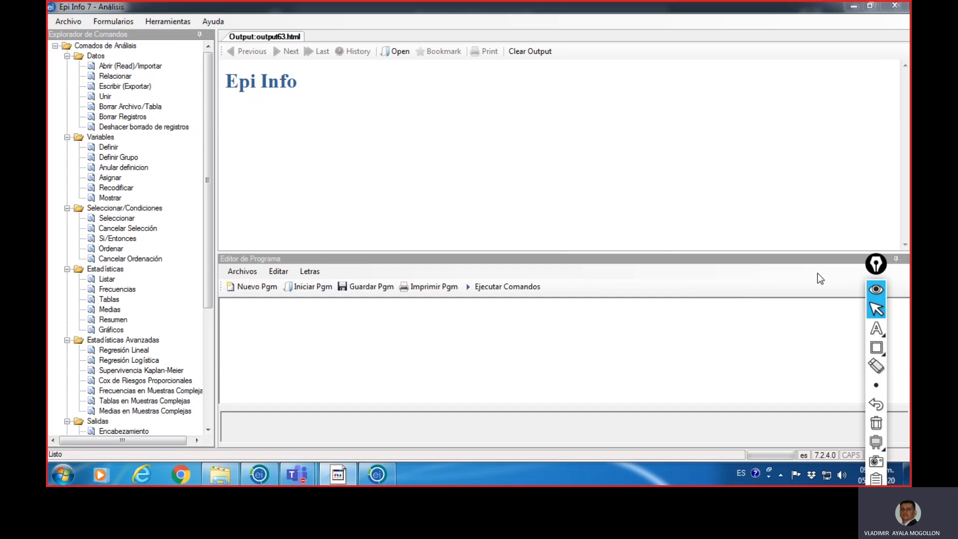
mouse_move(875, 337)
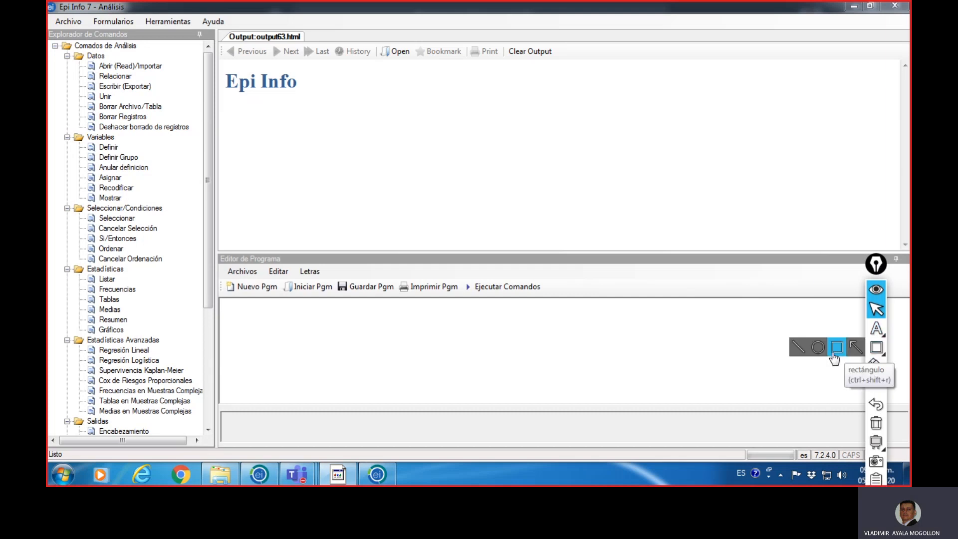
click(837, 347)
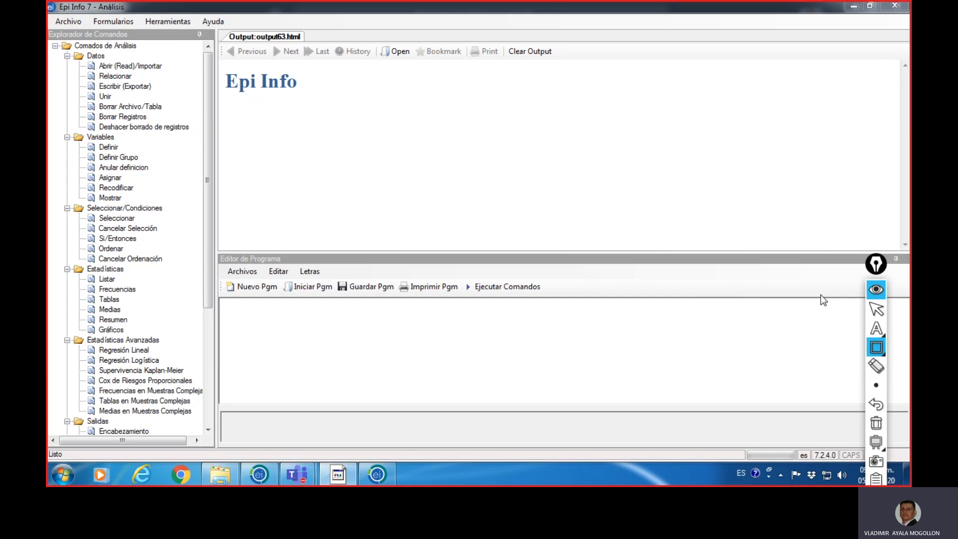
click(878, 310)
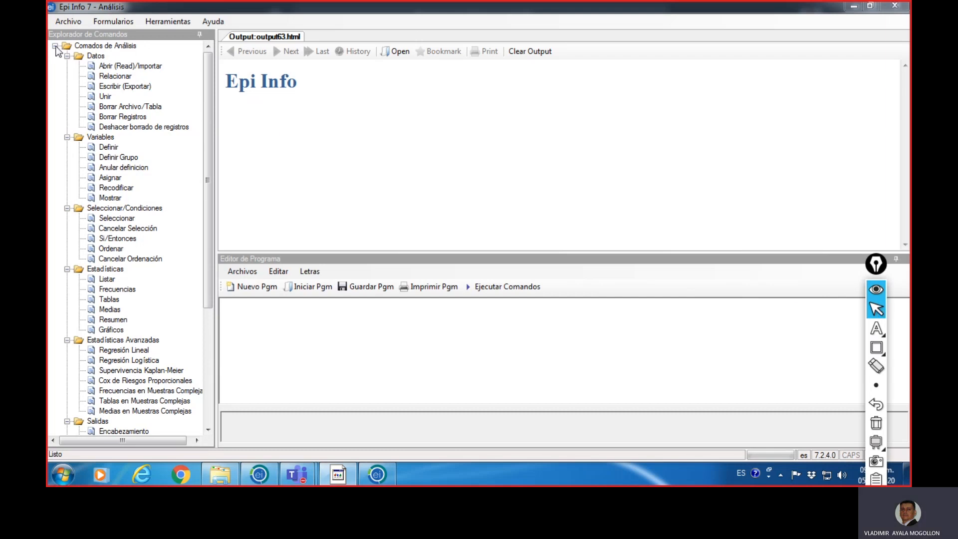
Step: Collapse and re-expand the Comados de Análisis tree to review its command groups
click(55, 46)
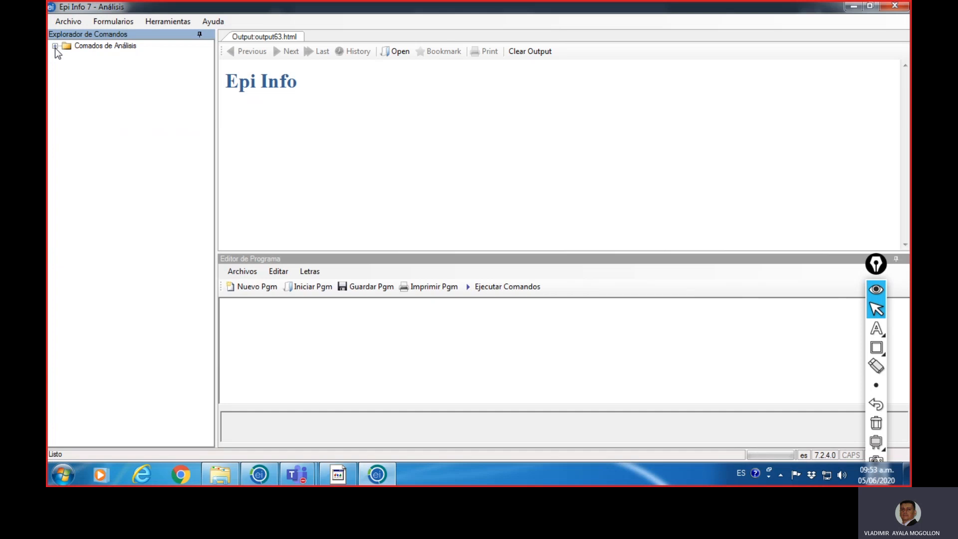
click(55, 46)
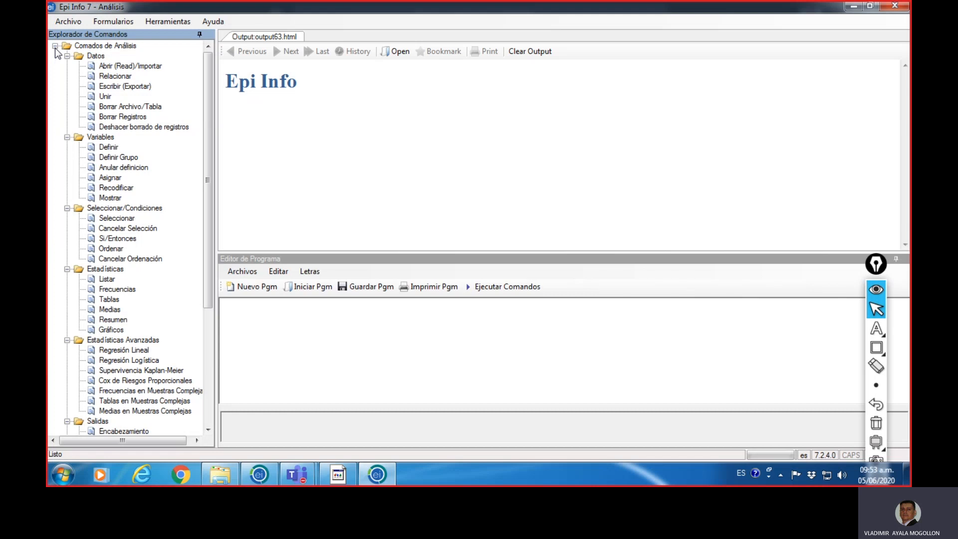
drag(209, 216, 189, 175)
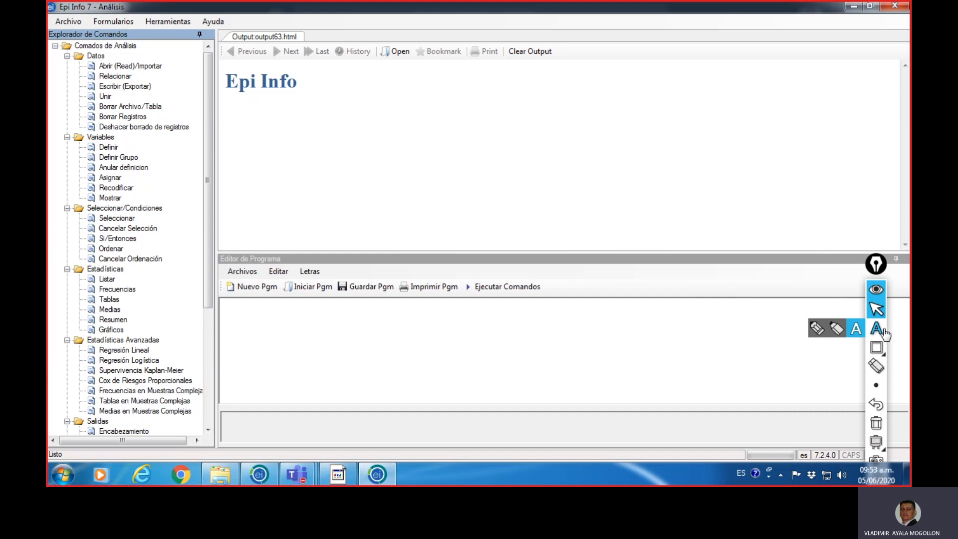
Step: Draw a red rectangle around the Datos command group in the command explorer
mouse_move(876, 347)
click(831, 351)
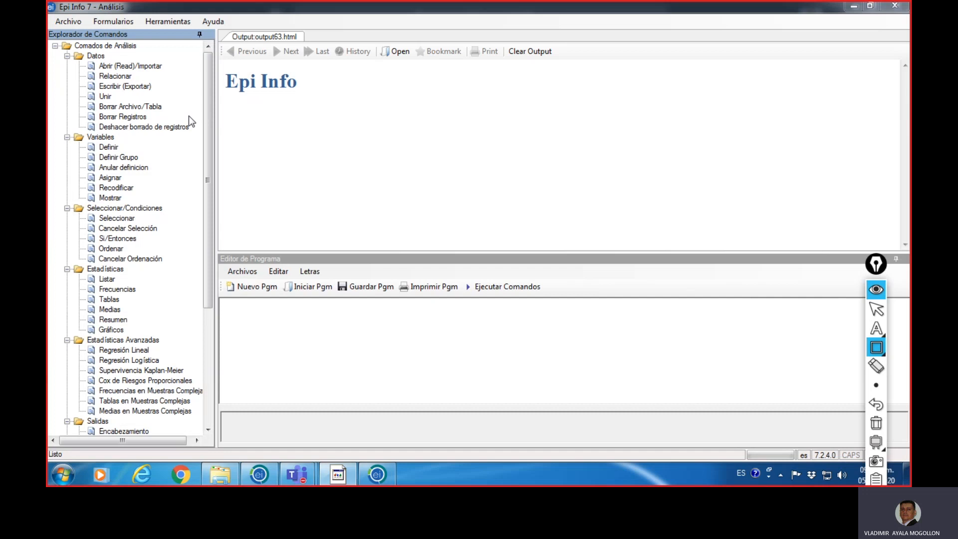
drag(64, 51, 204, 134)
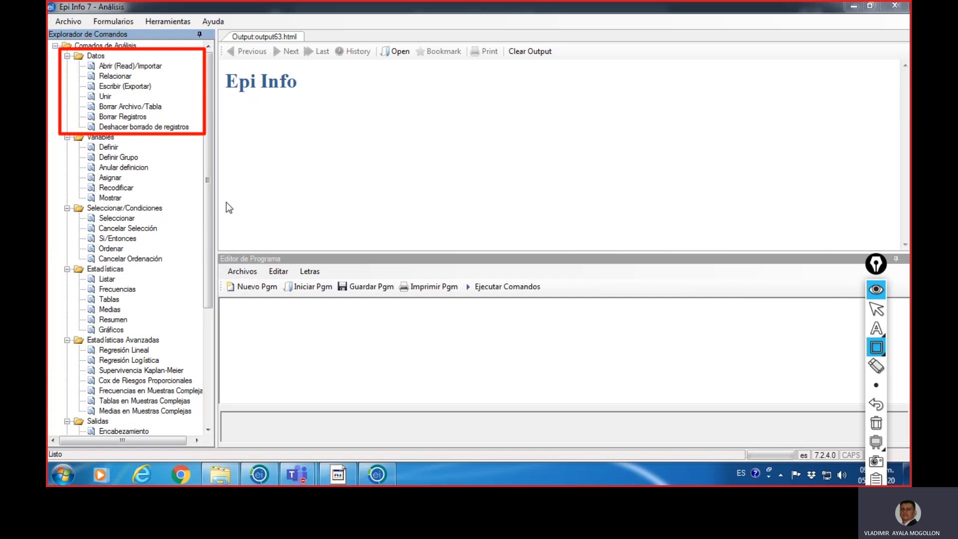
Step: Underline the Abrir (Read)/Importar command with a red line, clear all annotations and return to the normal pointer
click(876, 347)
click(798, 347)
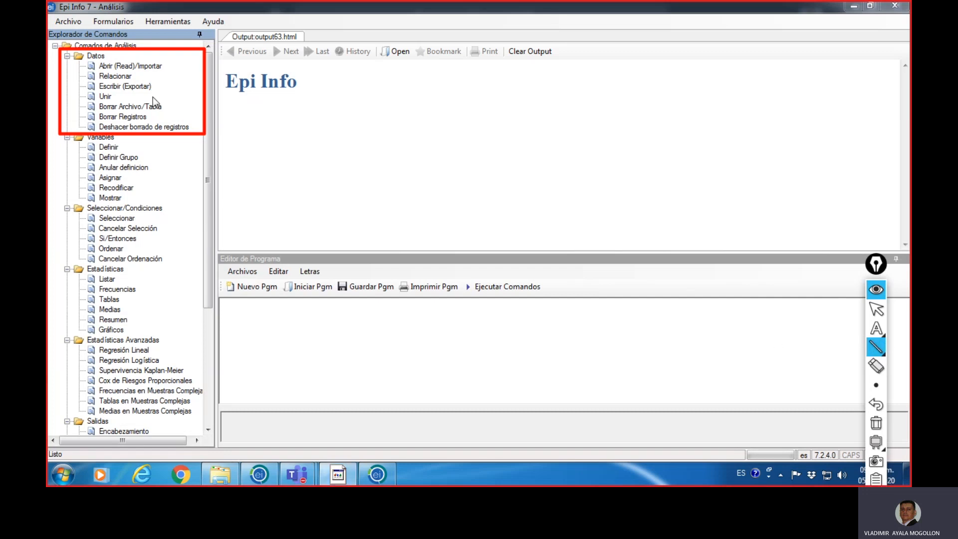
drag(98, 71, 155, 71)
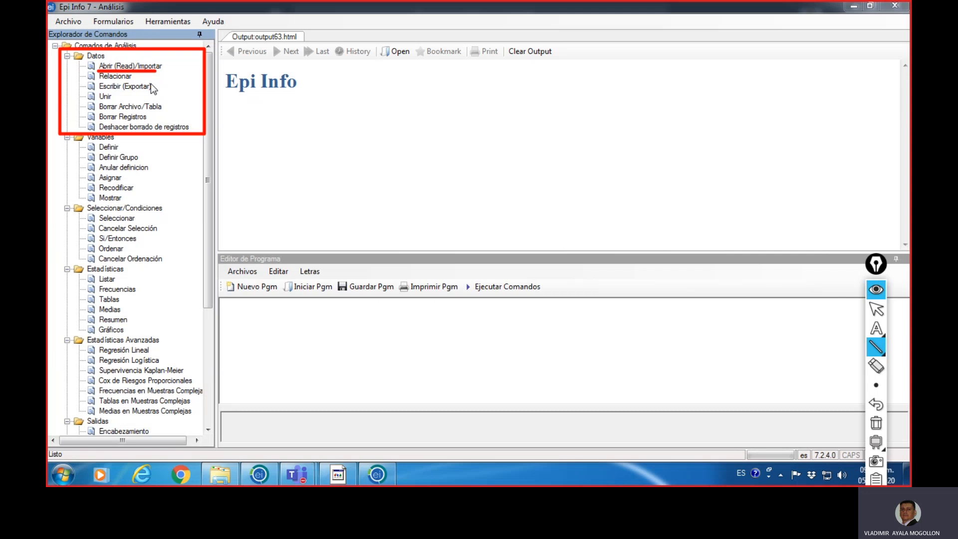
click(877, 425)
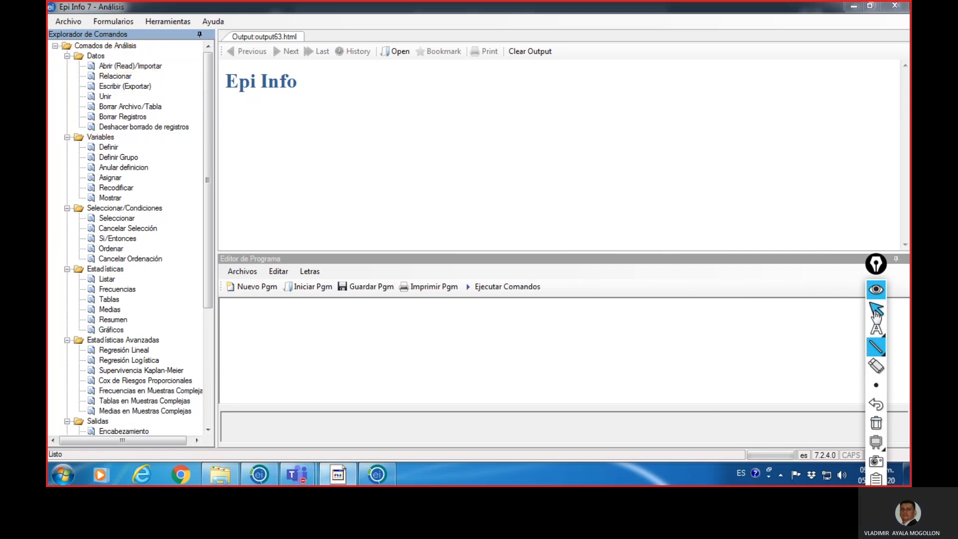
click(877, 309)
Step: Draw a red rectangle around the Seleccionar/Condiciones command group and underline its Seleccionar and Ordenar commands
click(834, 347)
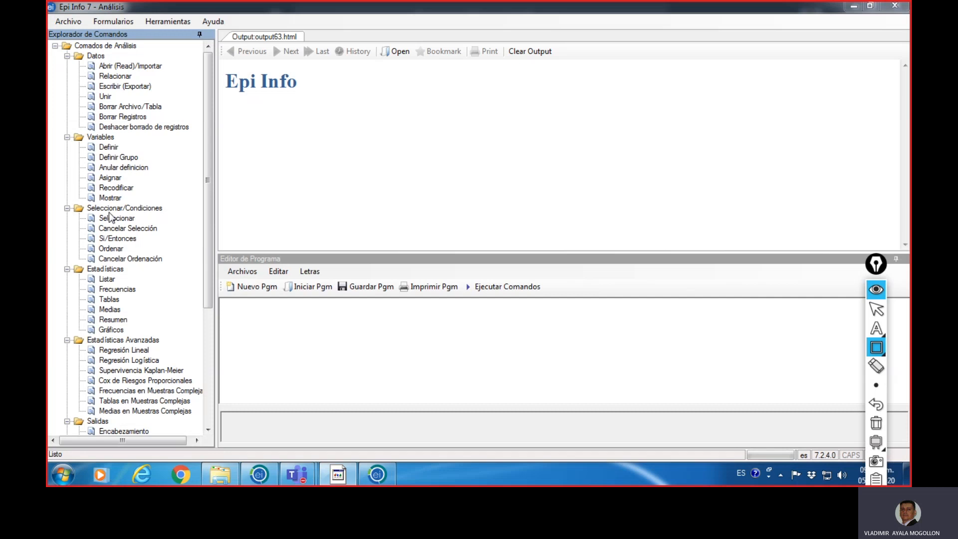
mouse_move(60, 202)
mouse_down()
mouse_move(171, 208)
mouse_move(197, 267)
mouse_up()
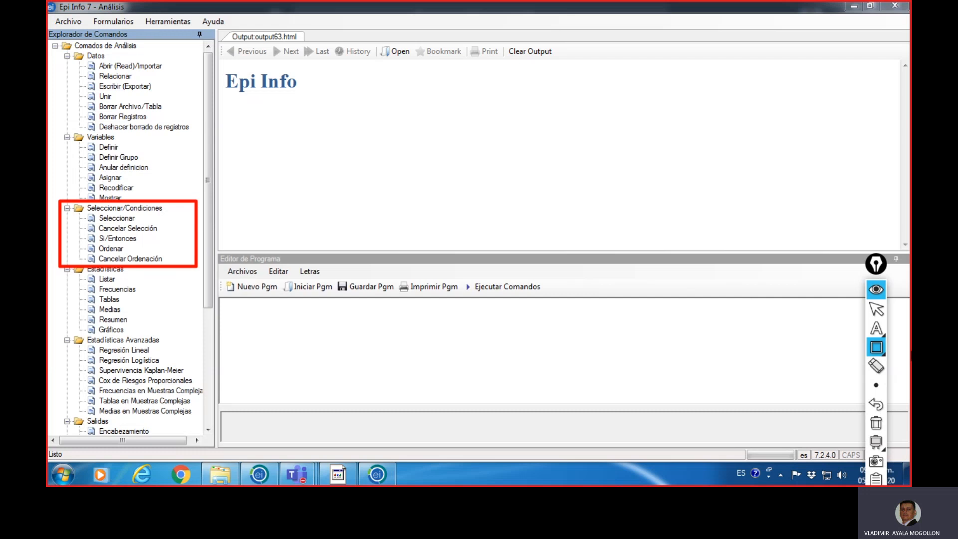
click(883, 351)
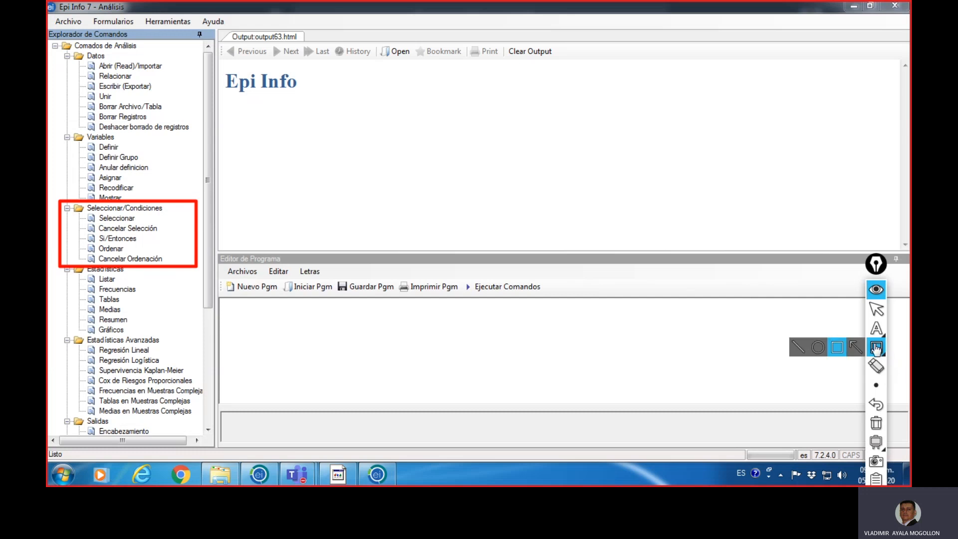
click(806, 349)
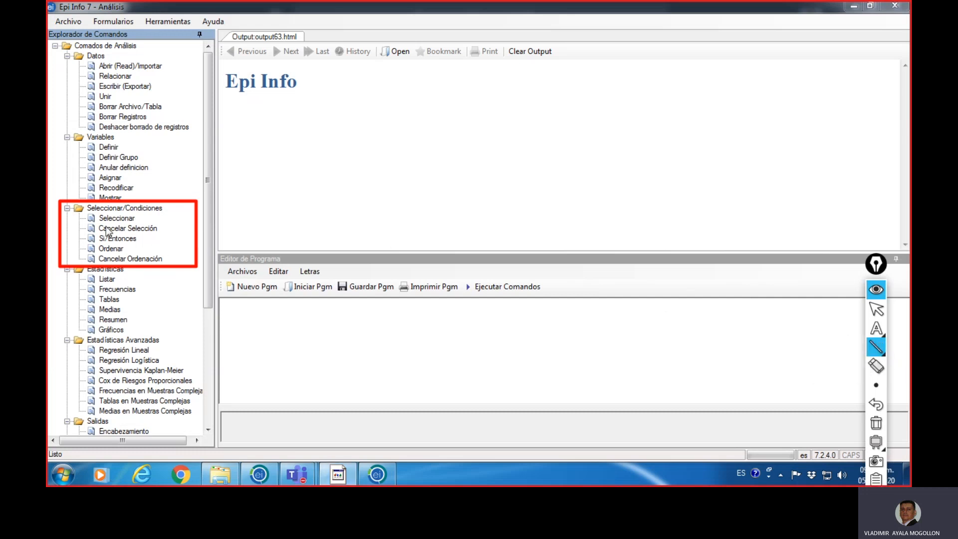
drag(97, 223, 136, 224)
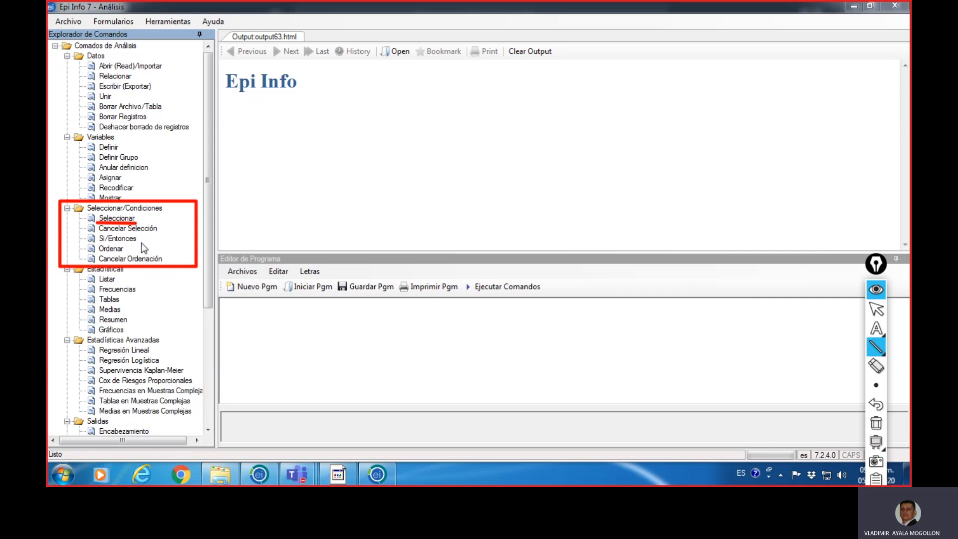
drag(100, 253, 123, 254)
Step: Clear the annotations and draw a red rectangle around the Estadísticas command group
click(877, 424)
click(876, 347)
click(840, 344)
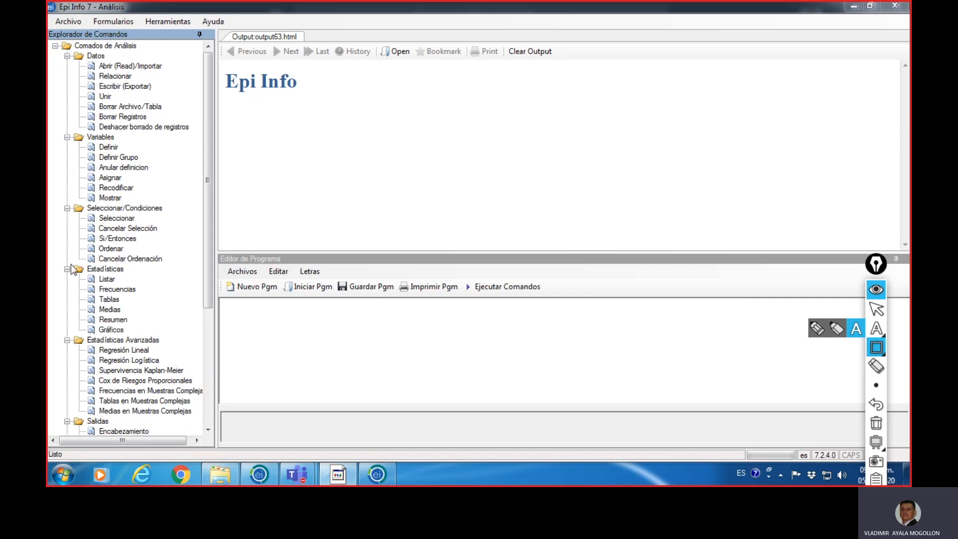
mouse_move(58, 260)
mouse_down()
mouse_move(186, 293)
mouse_move(198, 338)
mouse_move(213, 338)
mouse_up()
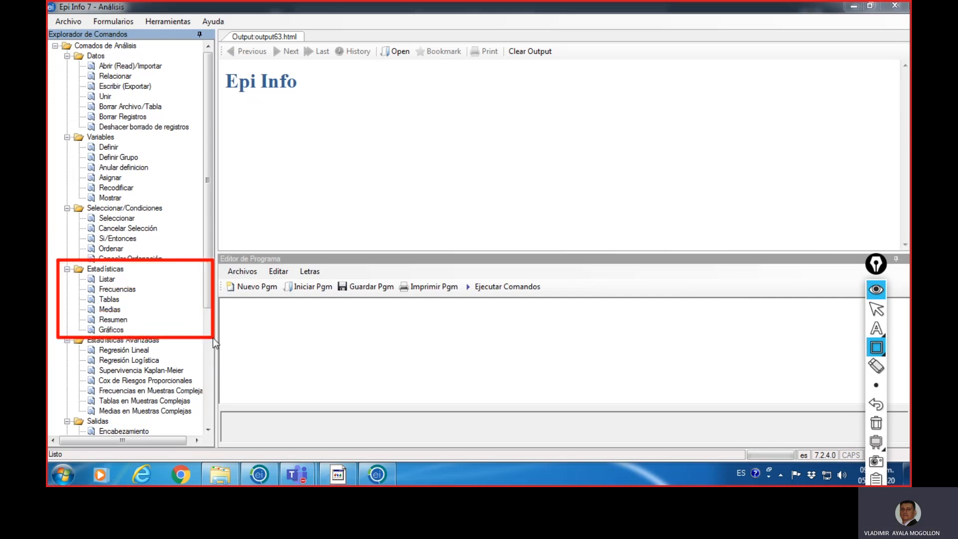
Step: Underline Listar, Frecuencias and Medias in the Estadísticas group with red lines, then clear all annotations and restore the normal pointer
click(876, 347)
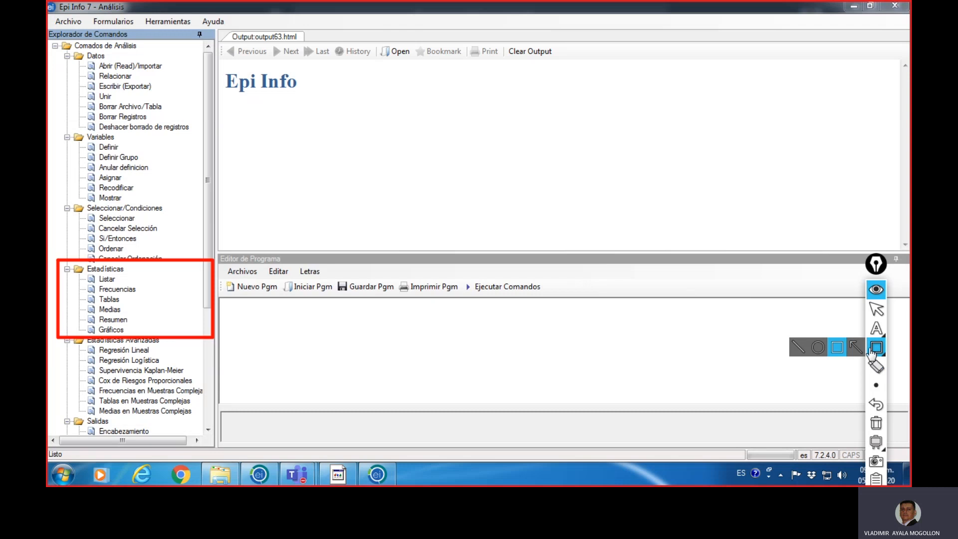
click(802, 348)
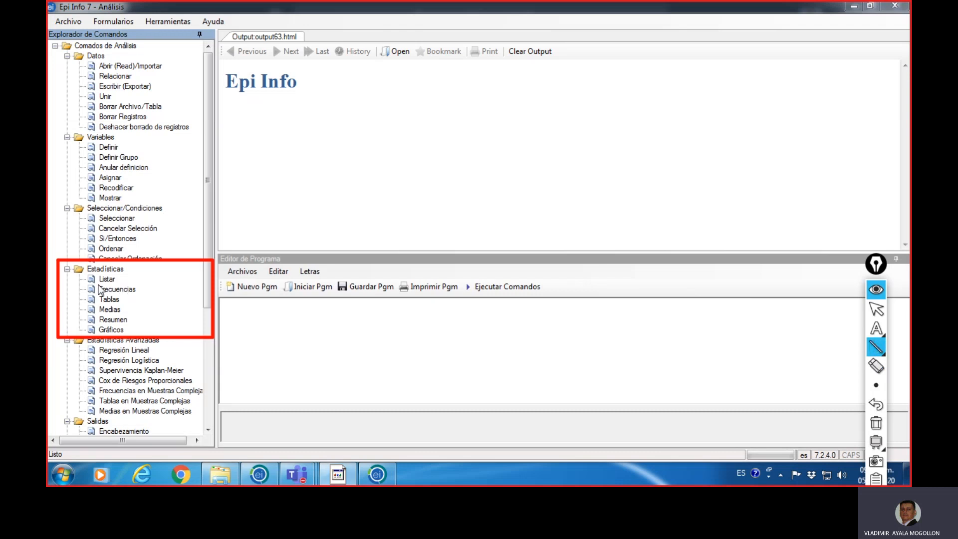
drag(98, 283, 118, 284)
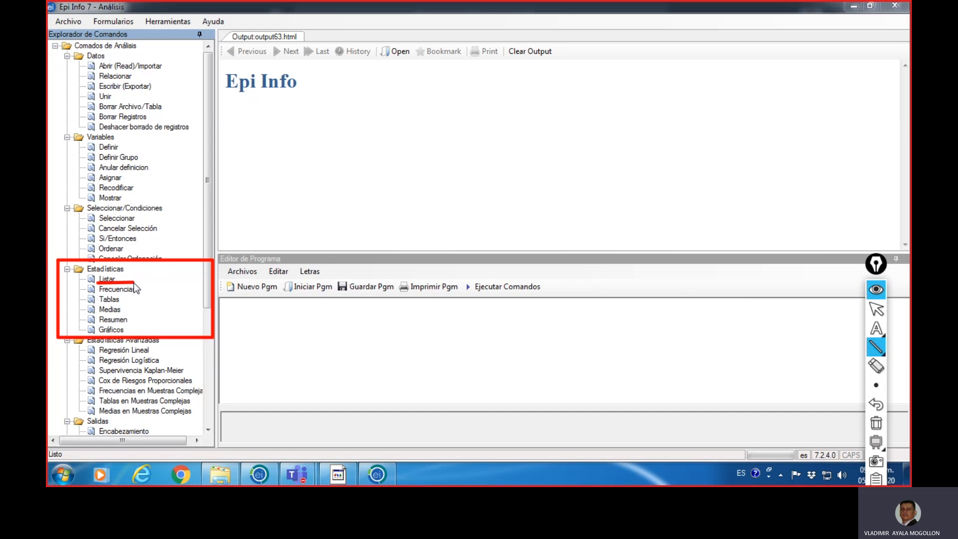
drag(102, 295, 129, 302)
drag(100, 313, 126, 314)
click(876, 422)
click(876, 309)
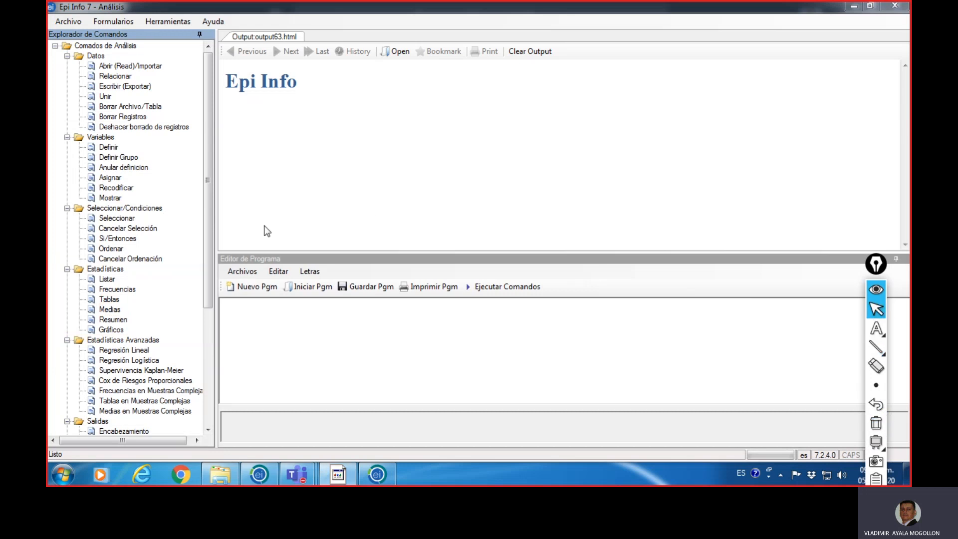
Step: Draw a red rectangle around the Estadísticas Avanzadas command group, then clear it and restore the normal pointer
drag(208, 287, 204, 405)
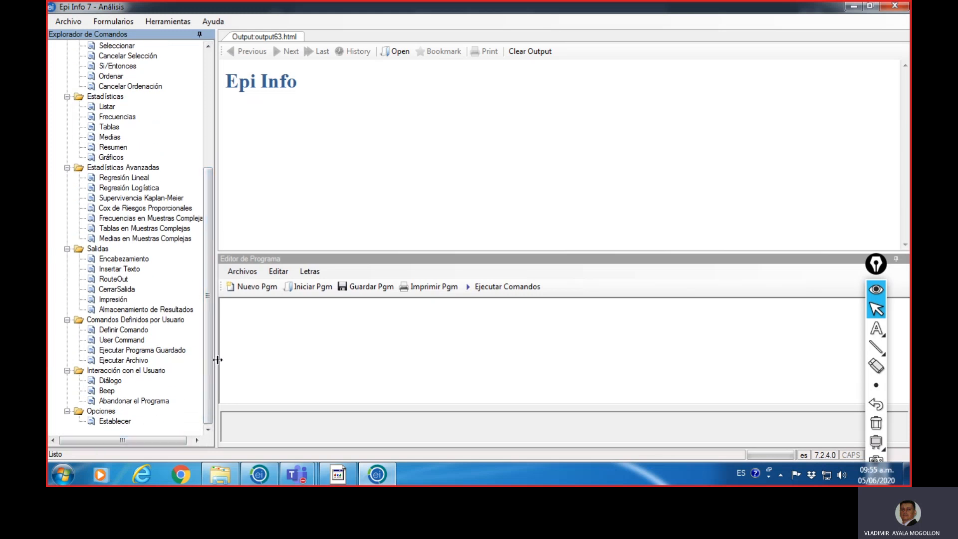
drag(211, 358, 209, 309)
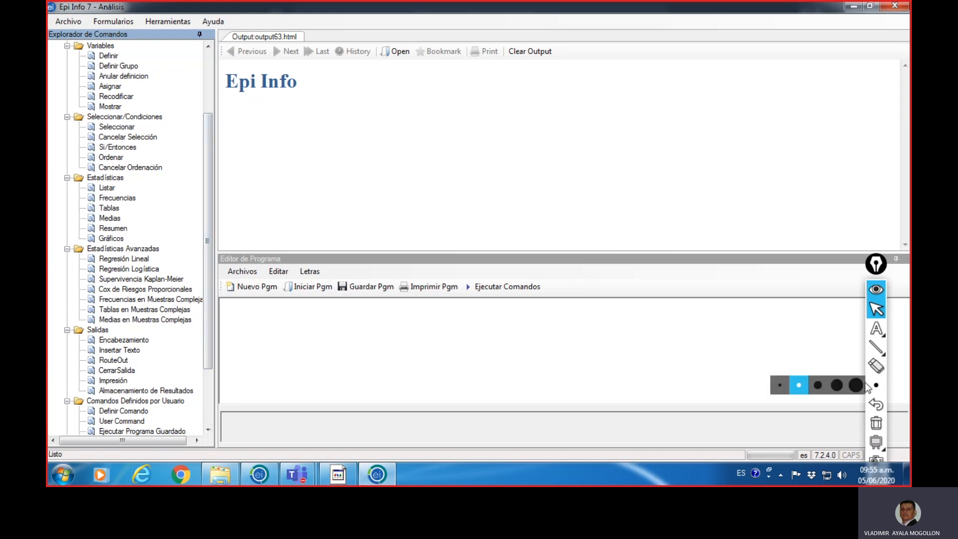
mouse_move(877, 332)
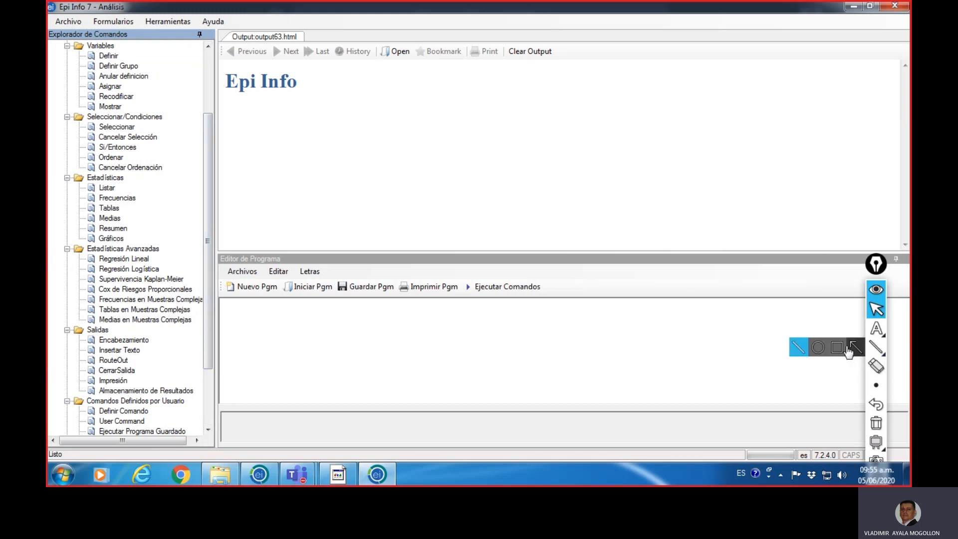
click(854, 348)
mouse_move(61, 238)
mouse_down()
mouse_move(199, 270)
mouse_move(210, 328)
mouse_up()
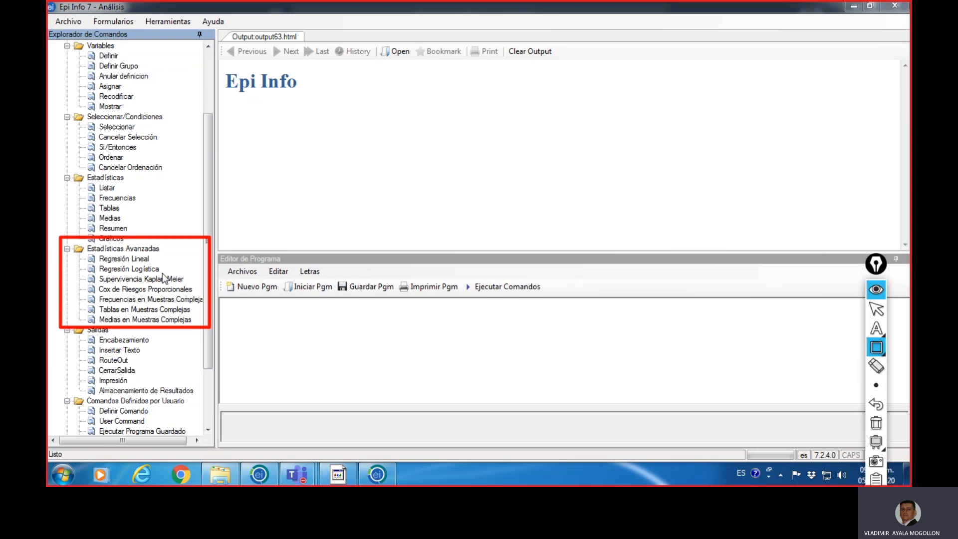
click(877, 427)
click(876, 309)
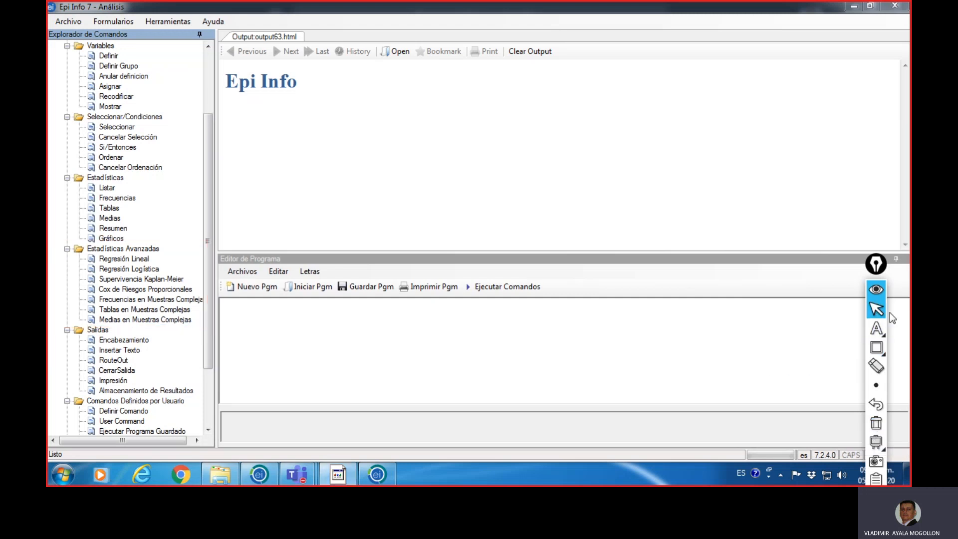
Step: Collapse the annotation toolbar and open the Leer dialog through the Abrir (Read)/Importar command
click(877, 291)
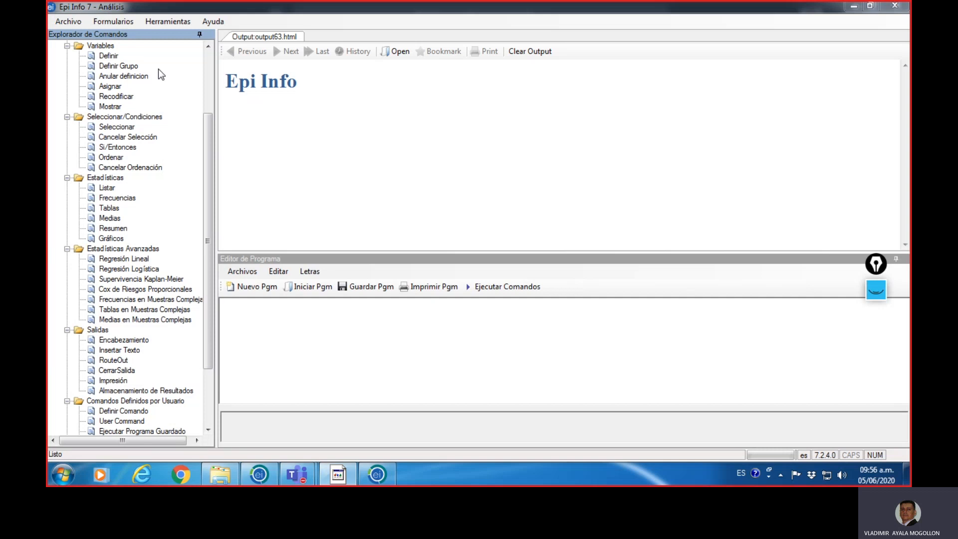
drag(209, 122, 208, 61)
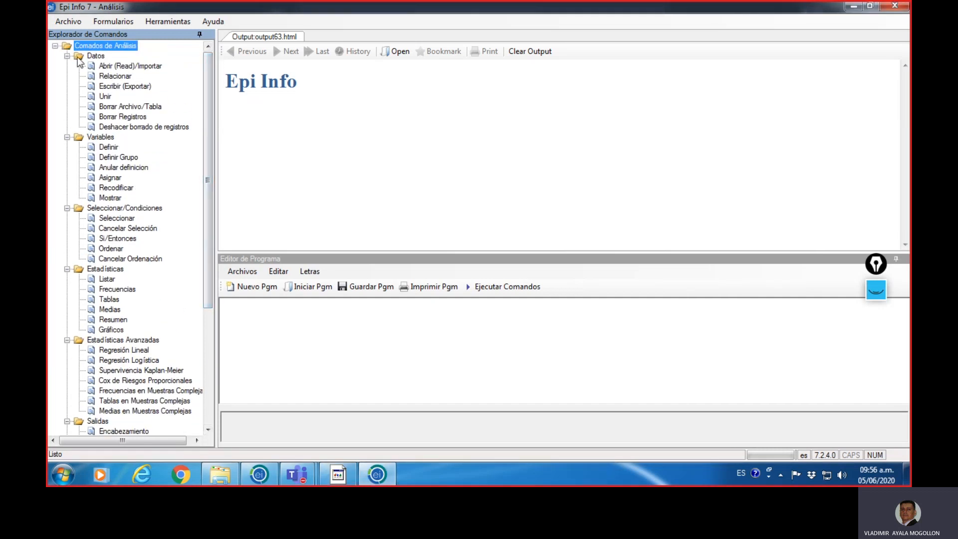
double_click(112, 68)
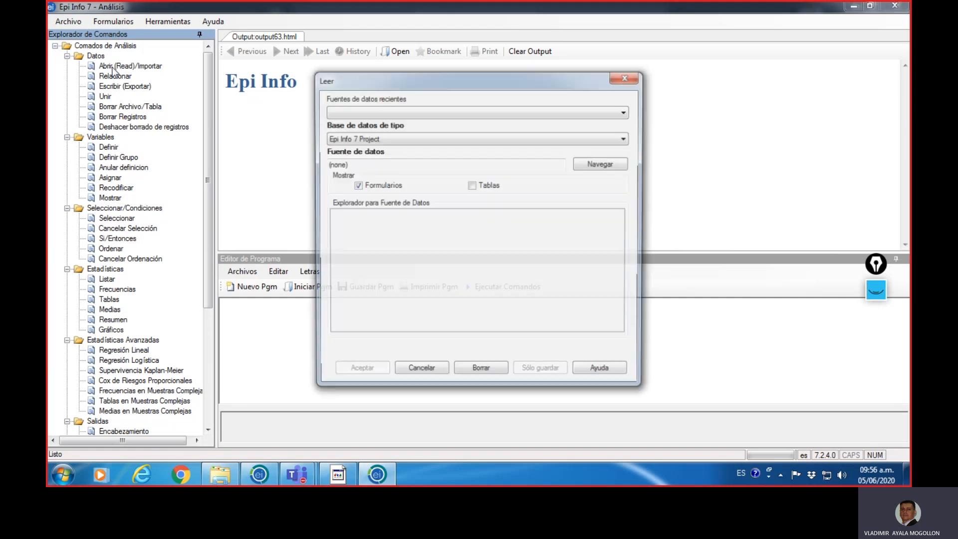
Step: Mark Fuentes de datos recientes in the Leer dialog with a temporary red line and review its recent sources without choosing one
click(877, 292)
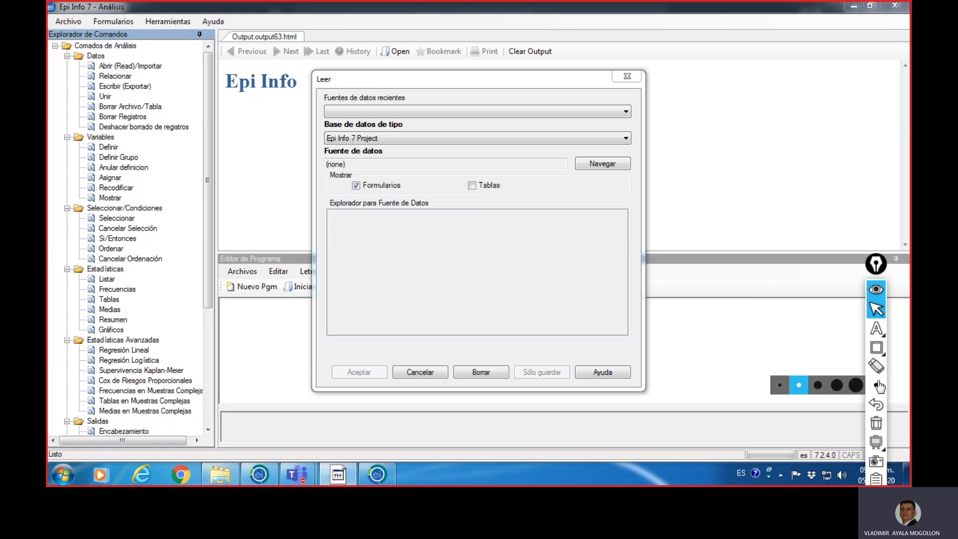
mouse_move(877, 351)
click(798, 348)
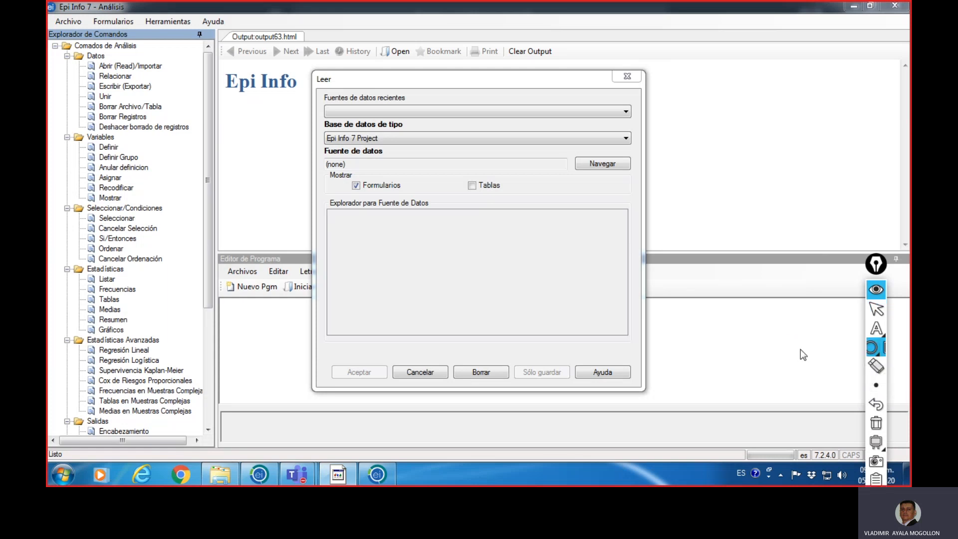
drag(332, 91, 442, 90)
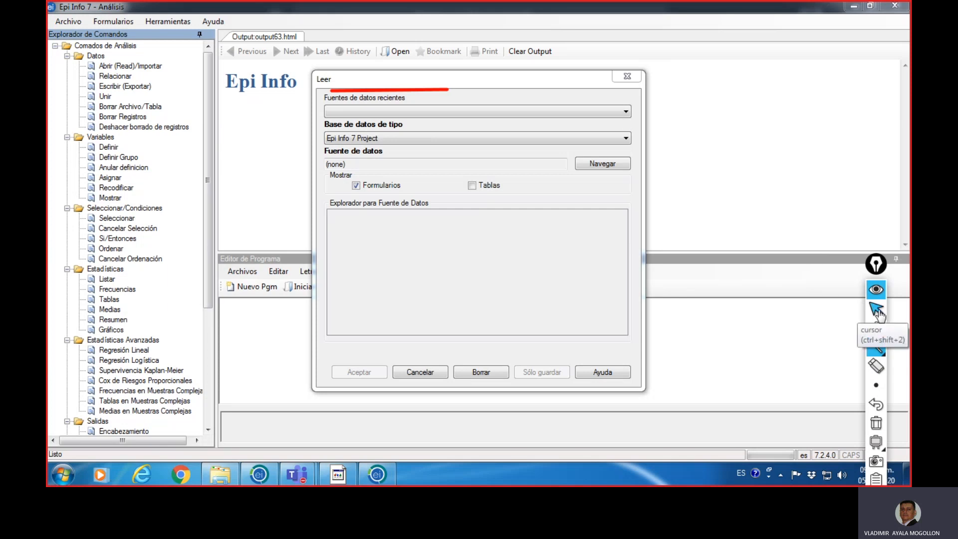
click(876, 423)
click(876, 309)
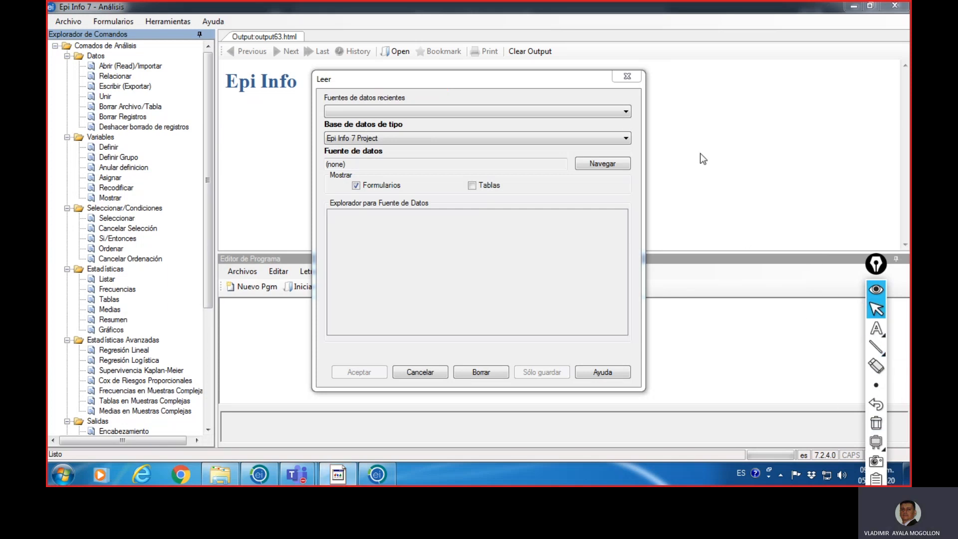
click(626, 112)
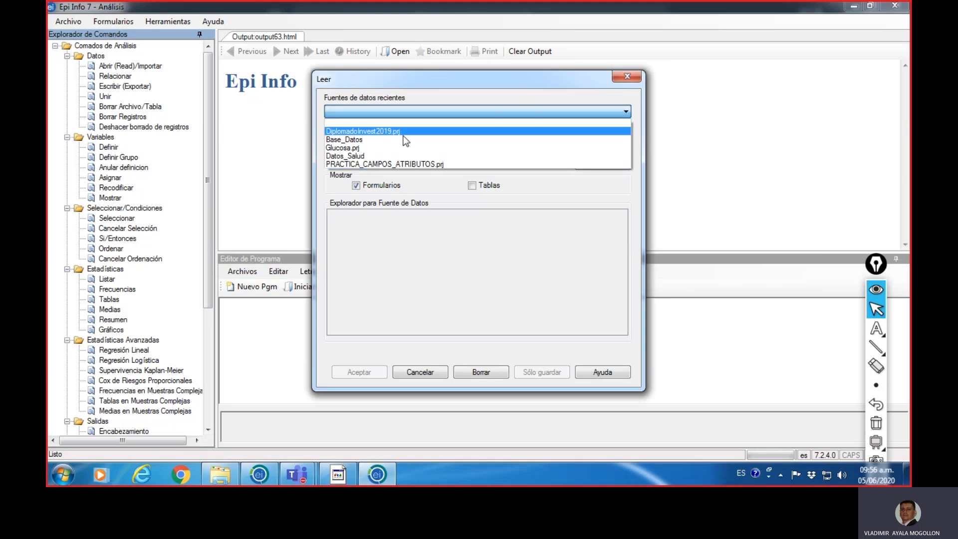
click(543, 92)
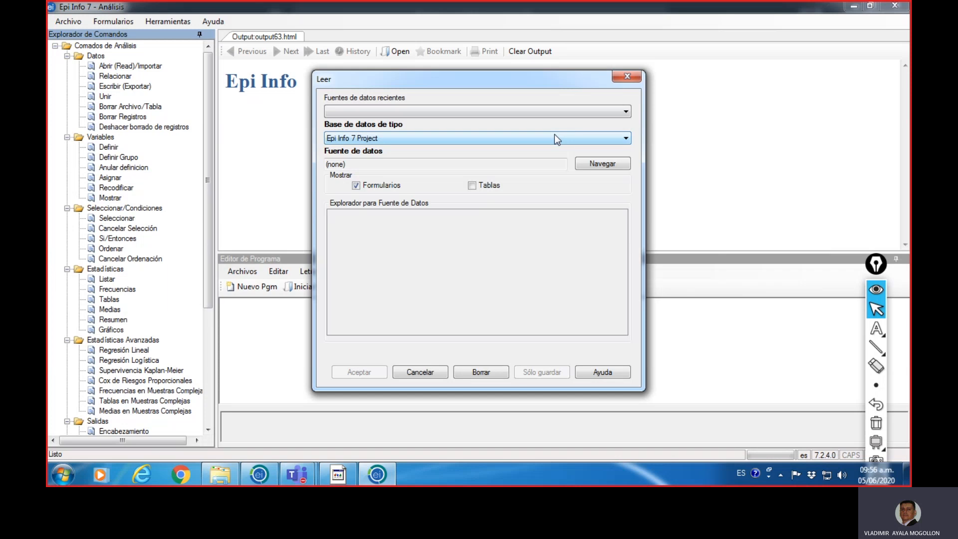
Step: Underline the Base de datos de tipo label with a red line, then clear it and restore the normal pointer
mouse_move(876, 351)
click(801, 351)
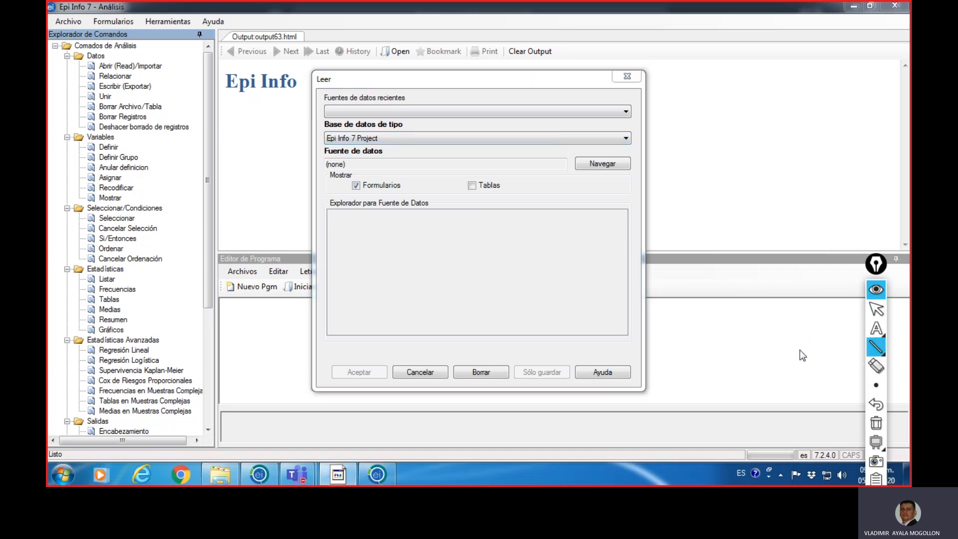
drag(325, 129, 416, 132)
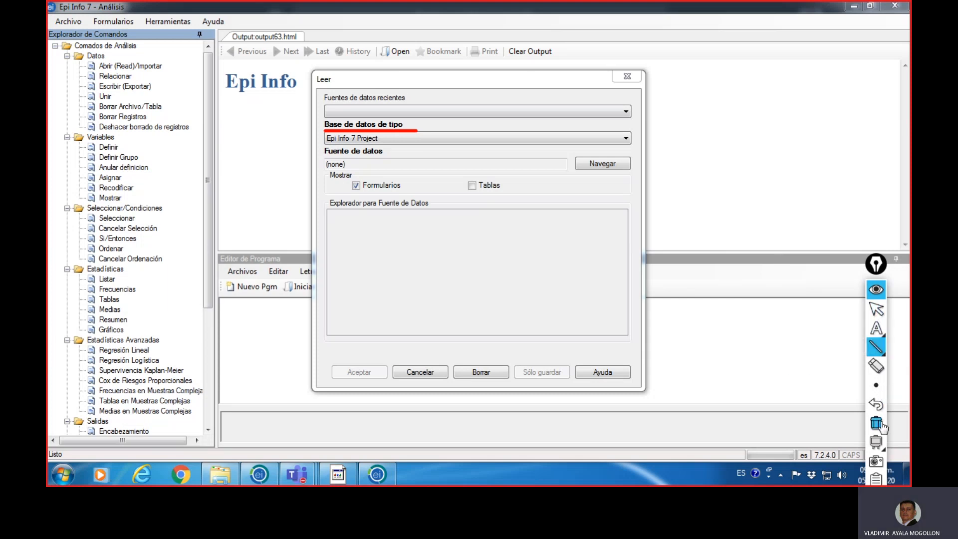
click(876, 423)
click(876, 308)
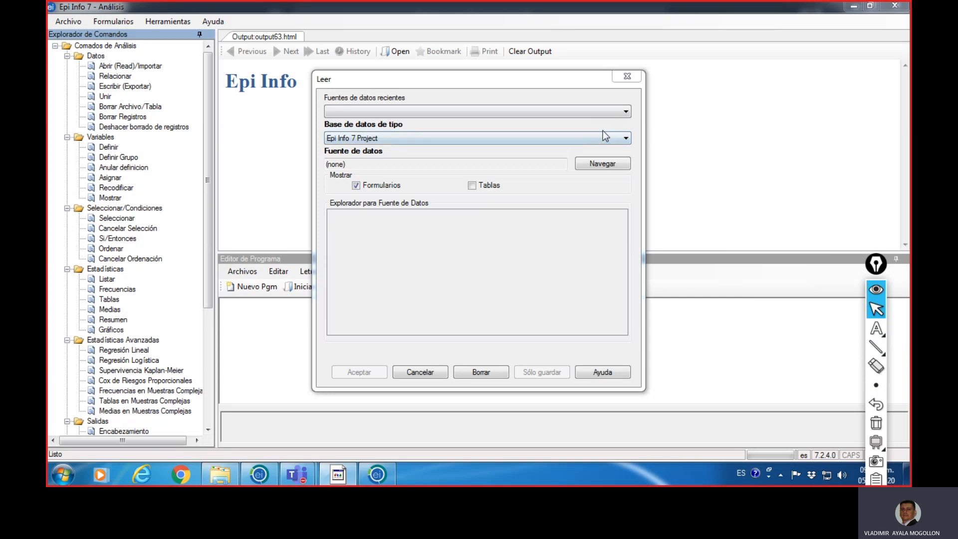
Step: Choose Epi Info 7 Project as the database type and add the red text annotation ".PRJ" beside the Leer dialog
click(610, 137)
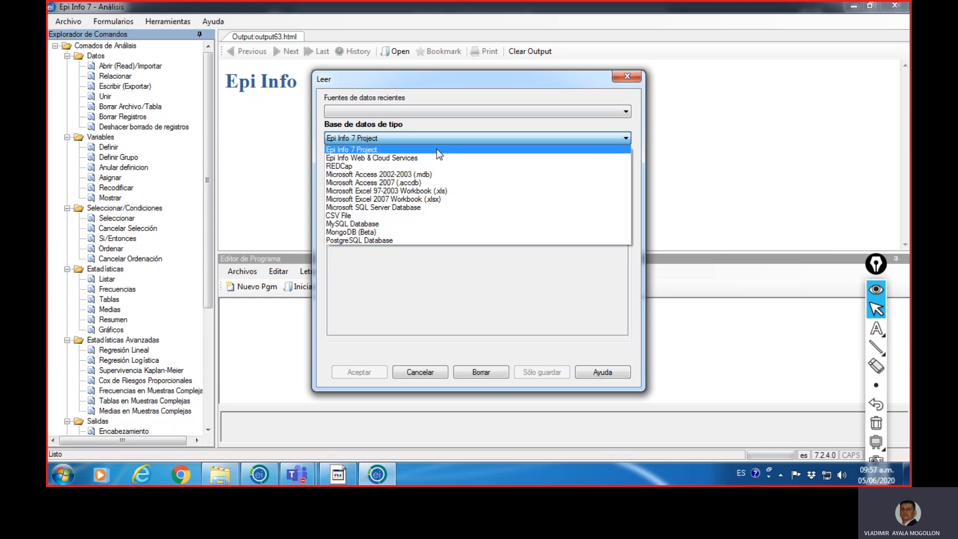
click(436, 150)
mouse_move(883, 352)
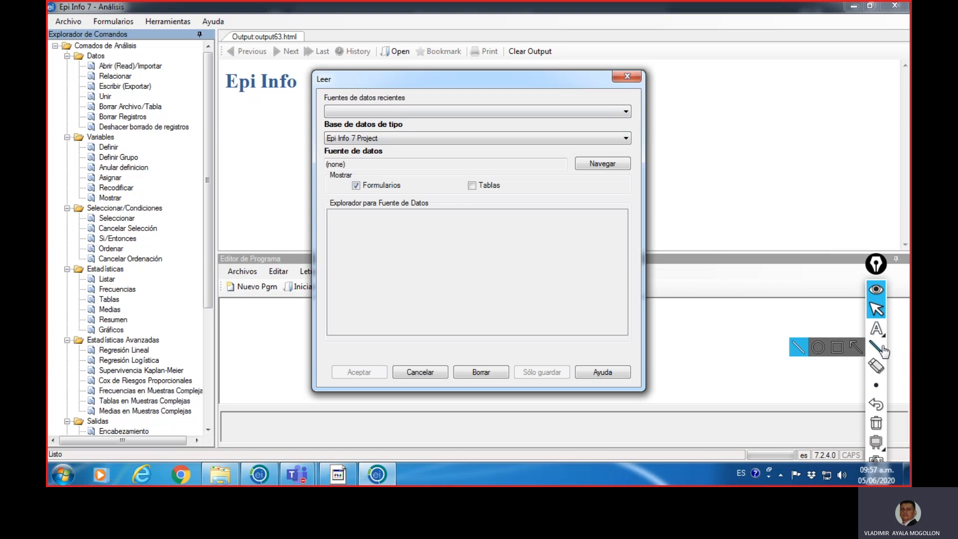
click(876, 328)
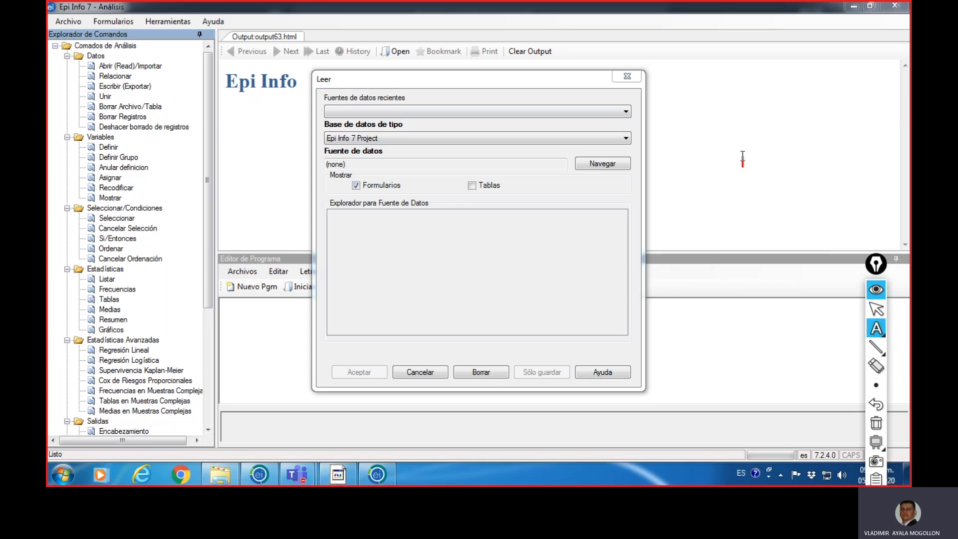
click(742, 160)
text(PlRJ)
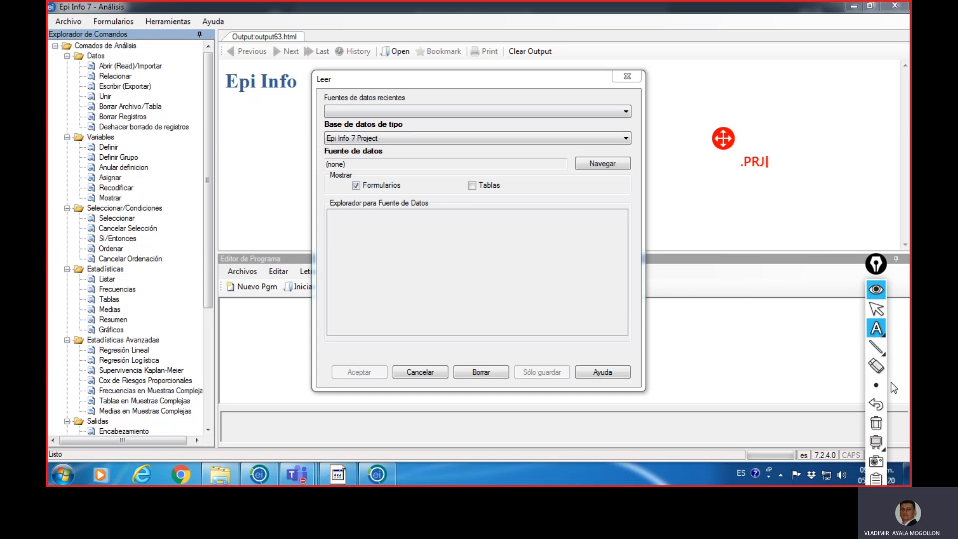
Step: Clear the ".PRJ" annotation, restore the normal pointer, and review the database types while keeping Epi Info 7 Project selected
click(875, 423)
click(876, 309)
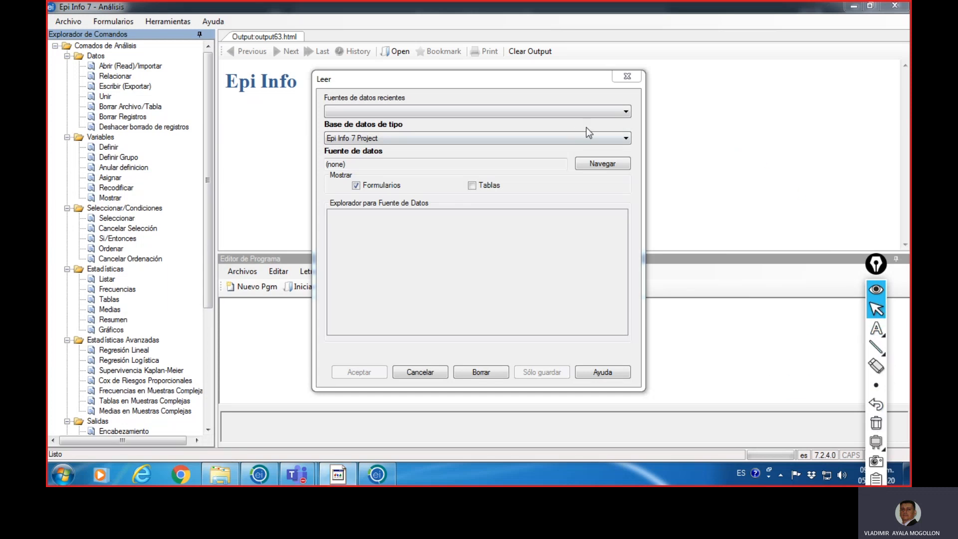
click(613, 139)
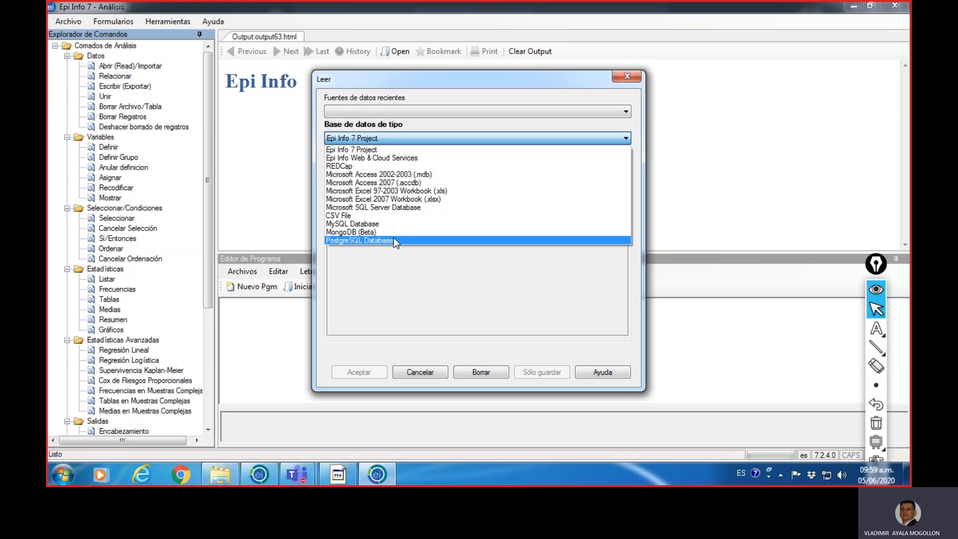
click(620, 141)
click(620, 141)
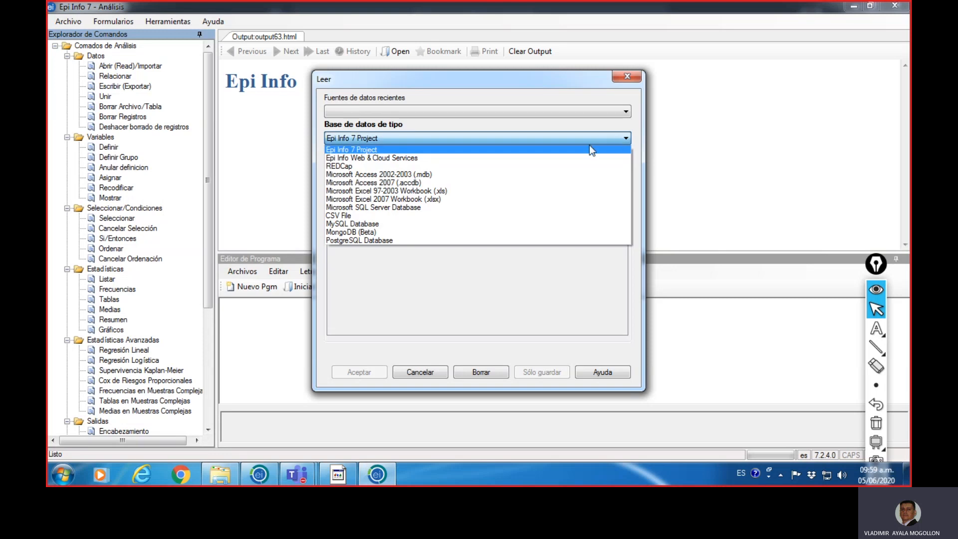
click(569, 138)
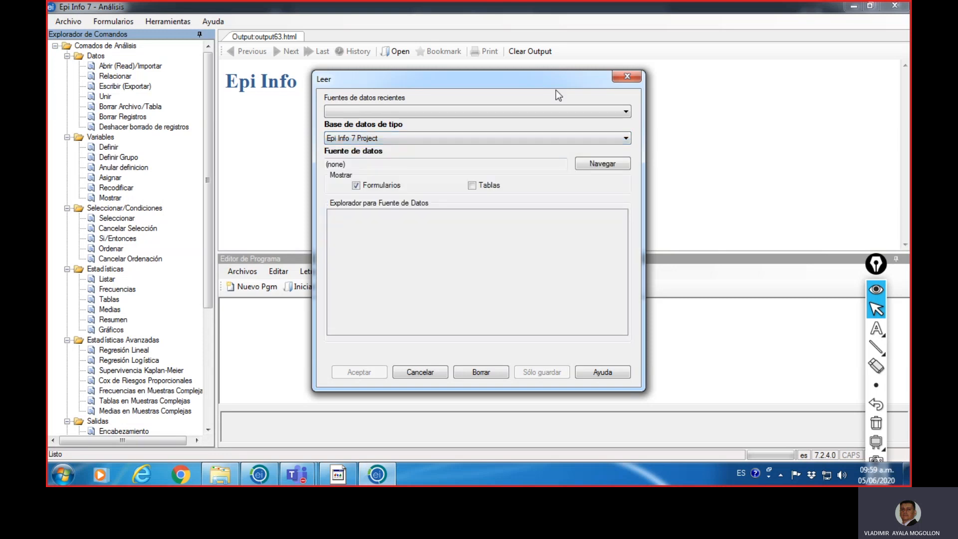
mouse_move(555, 80)
mouse_down()
mouse_move(544, 82)
mouse_move(550, 87)
mouse_up()
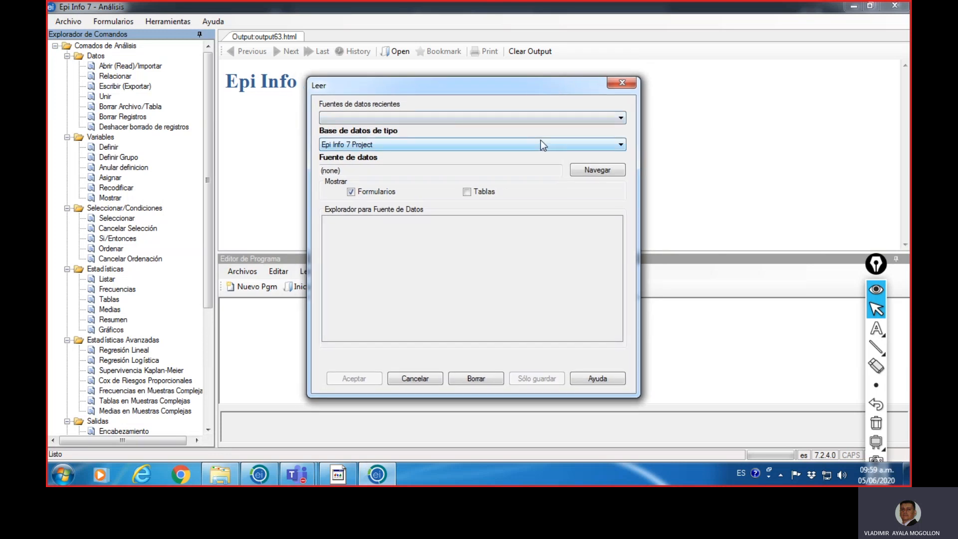
Step: Underline the Navegar option in the Leer dialog with a red line, and clear it again with the normal pointer restored
mouse_move(876, 346)
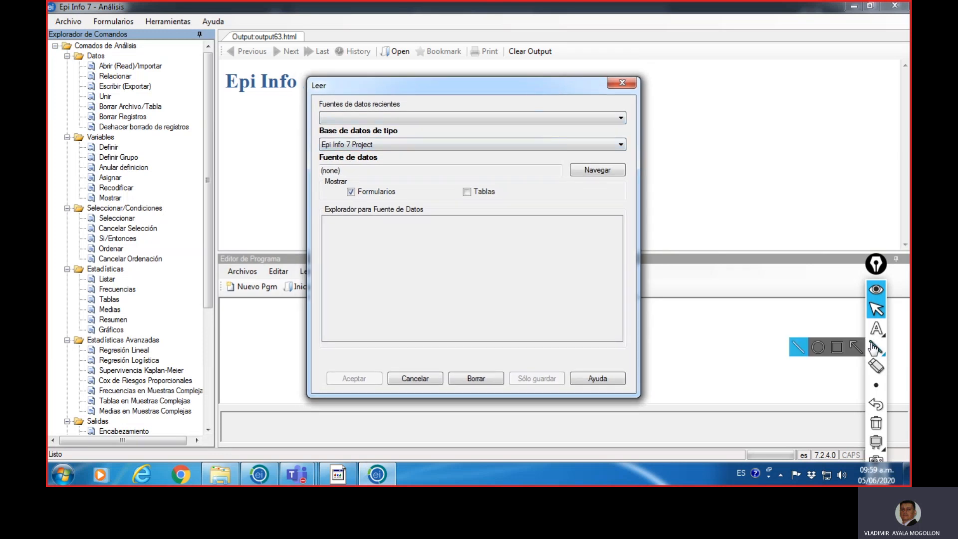
click(806, 348)
drag(573, 180, 625, 181)
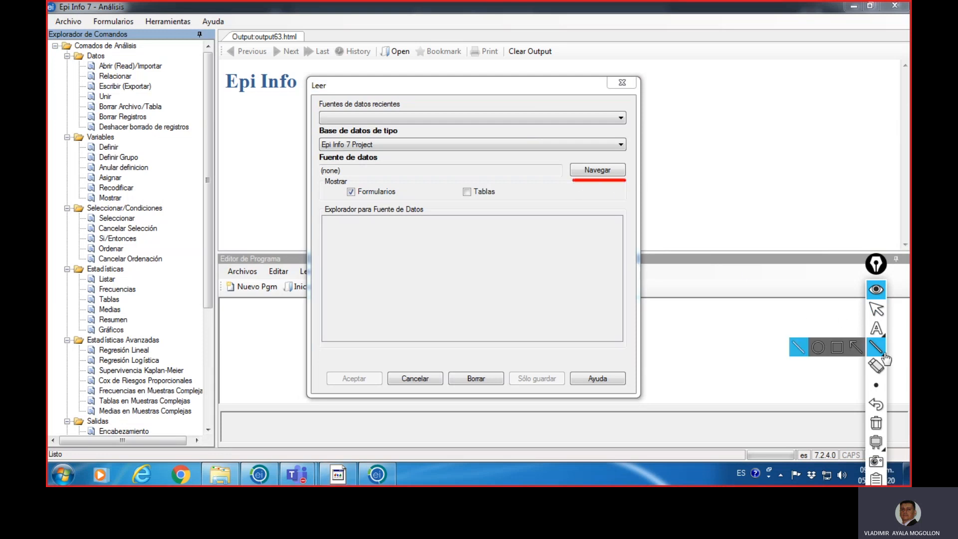
click(876, 423)
click(876, 309)
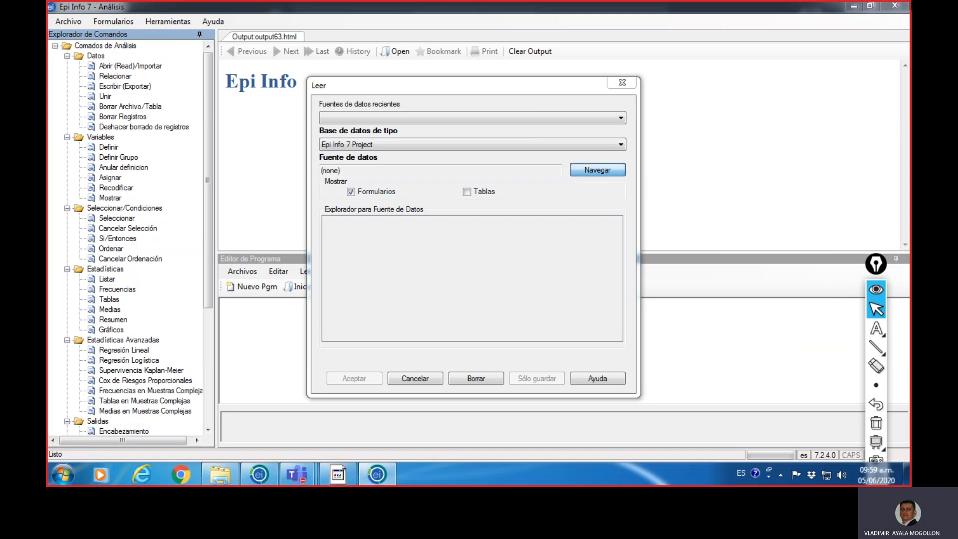
Step: Choose PRACTICA_CAMPOS_ATRIBUTOS.prj from the PRACTICA_INGRESO folder in Downloads as the data source and load its Nutricion form
click(597, 170)
drag(411, 211, 409, 177)
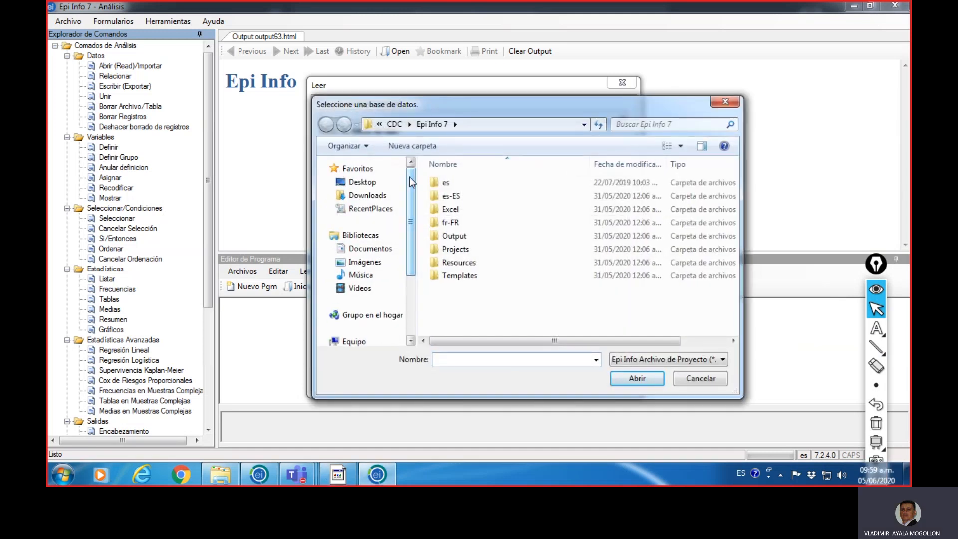
click(368, 196)
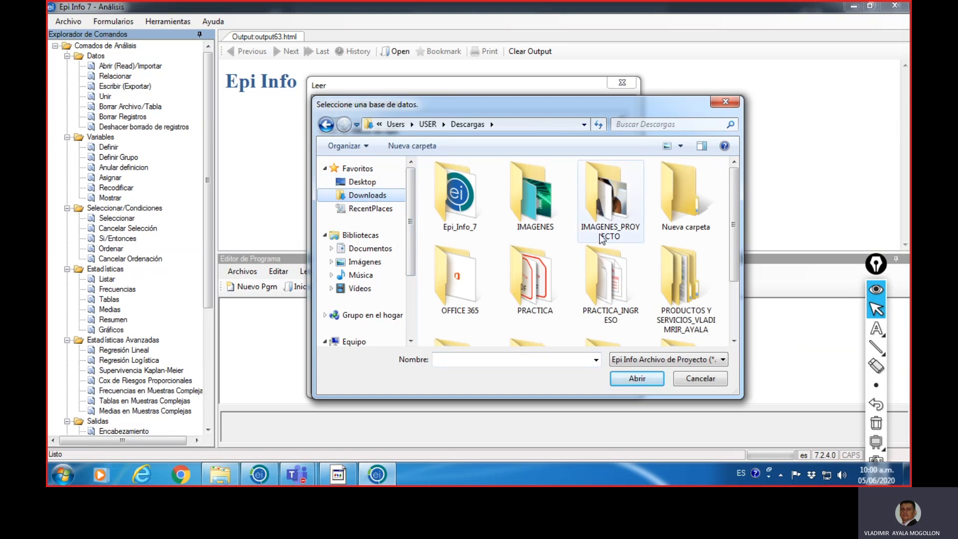
drag(733, 257, 737, 322)
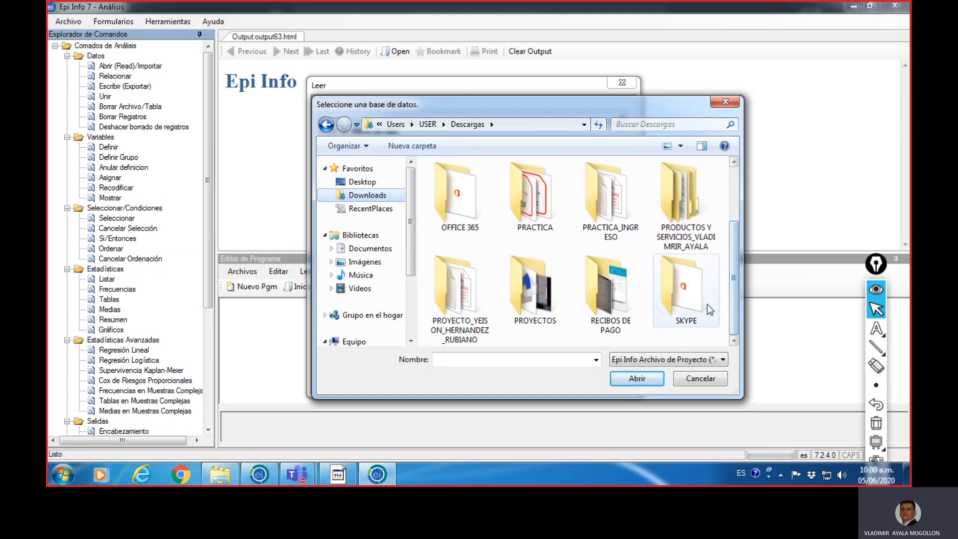
double_click(609, 217)
click(512, 186)
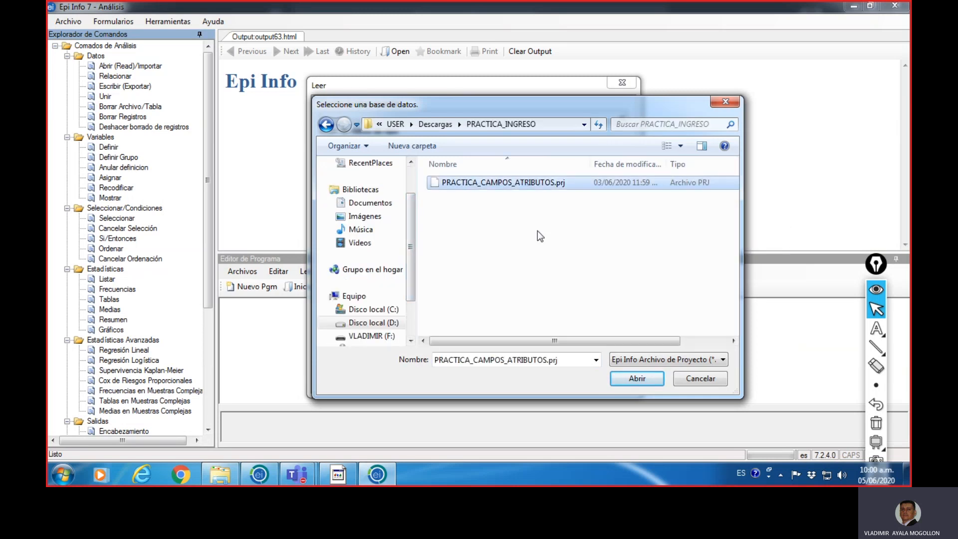
click(637, 380)
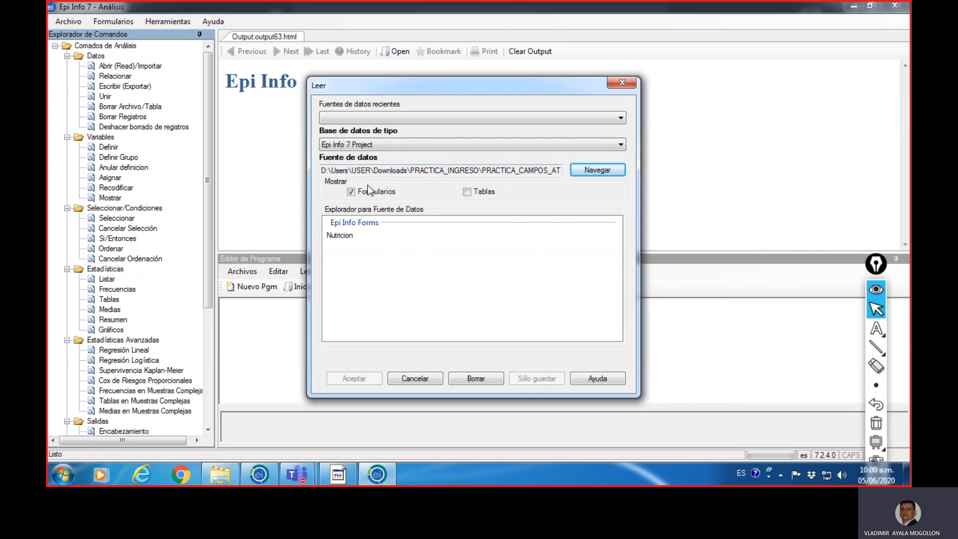
click(348, 235)
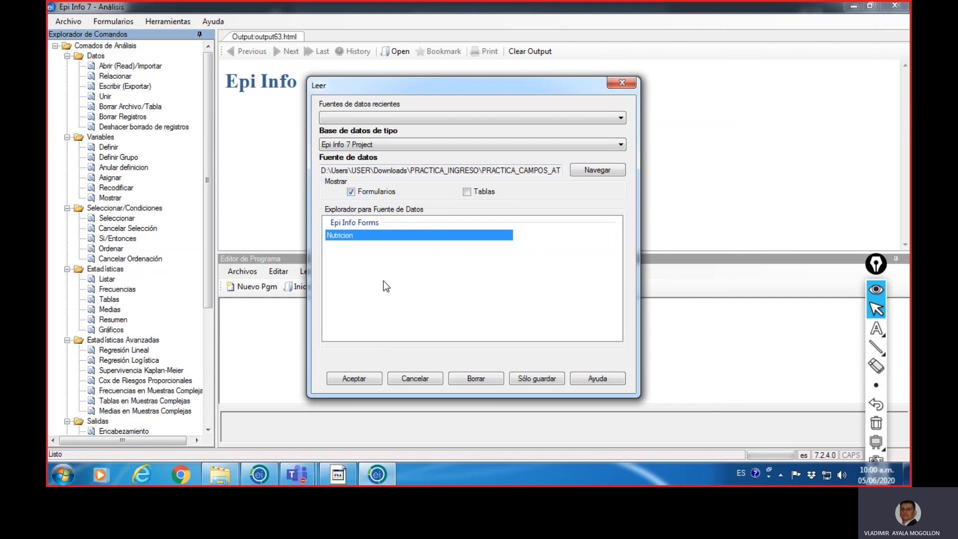
click(367, 382)
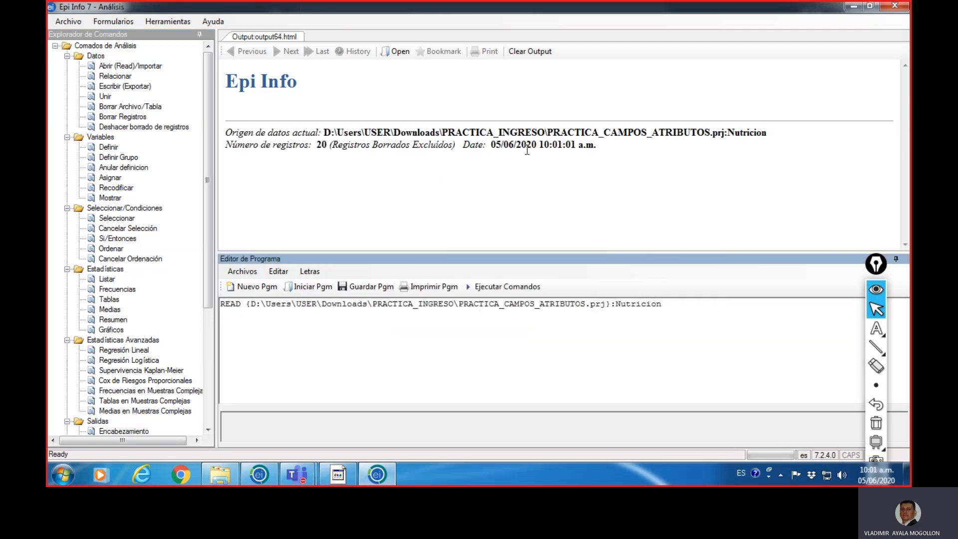
Step: Underline the record count and date line in the output with a temporary red line, and restore the normal pointer
mouse_move(874, 349)
click(798, 346)
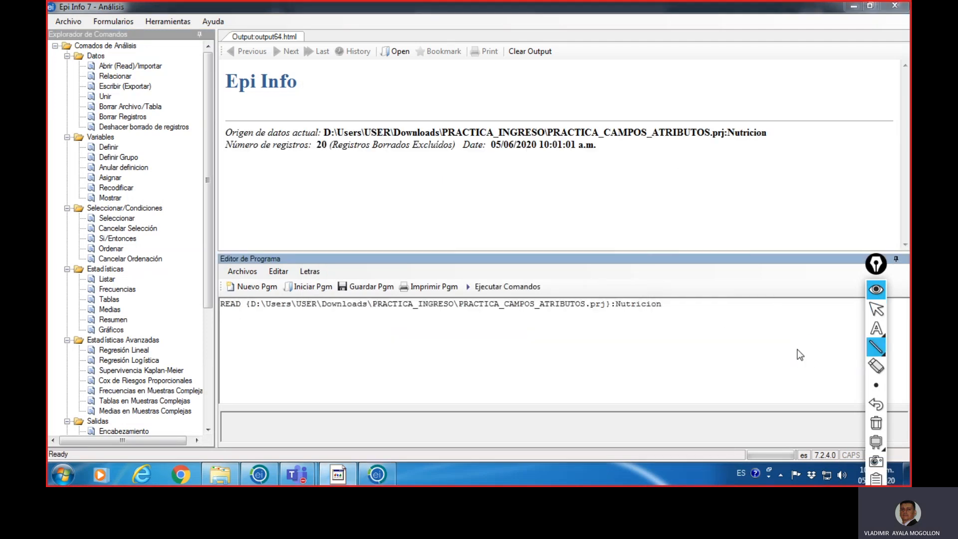
mouse_move(227, 160)
mouse_down()
mouse_move(534, 168)
mouse_move(601, 155)
mouse_up()
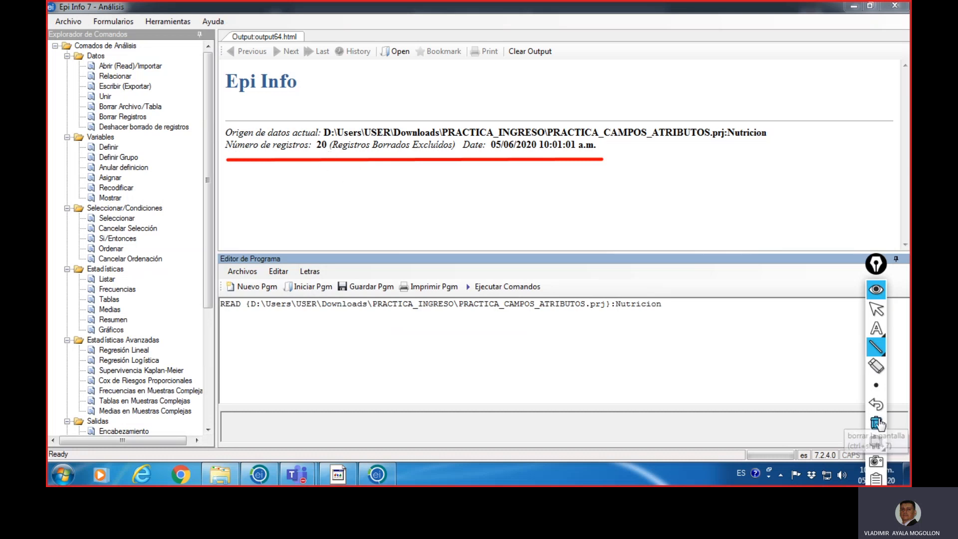
click(876, 422)
click(877, 312)
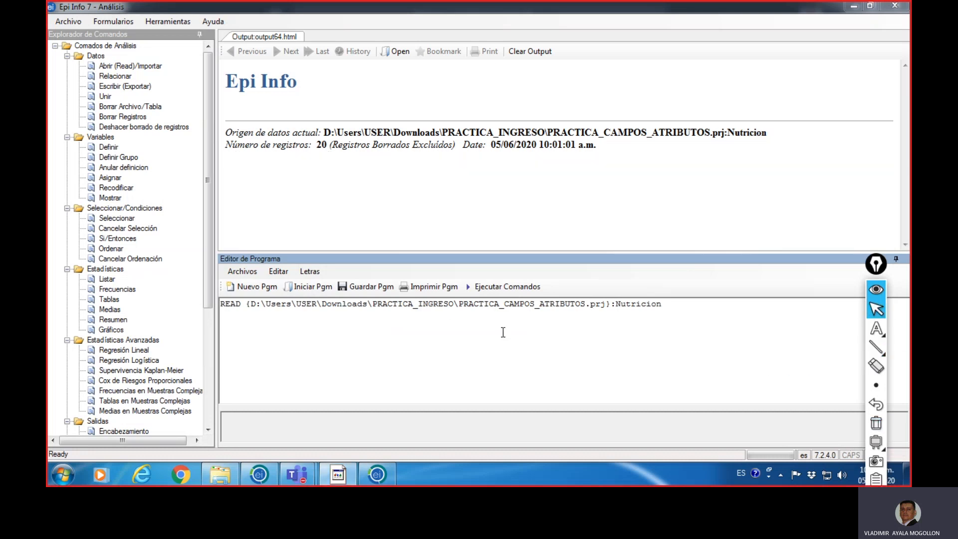
Step: Underline the READ command in the Editor de Programa with a red line, clear it, and restore the normal pointer
click(876, 347)
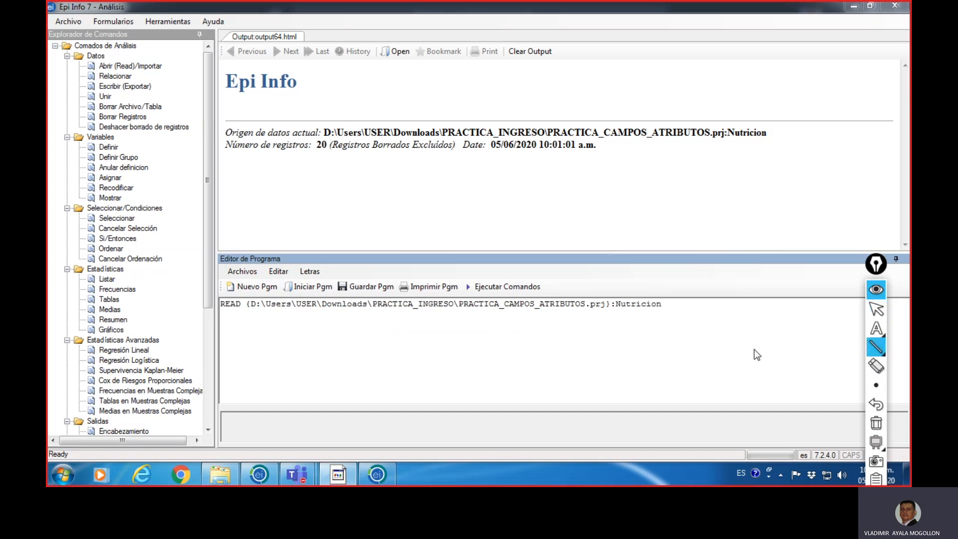
drag(222, 311, 665, 310)
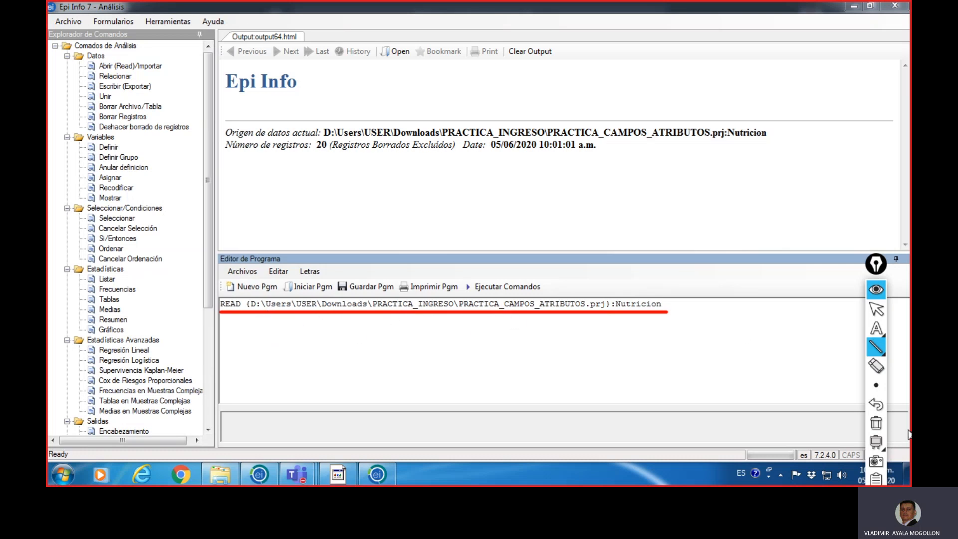
click(876, 429)
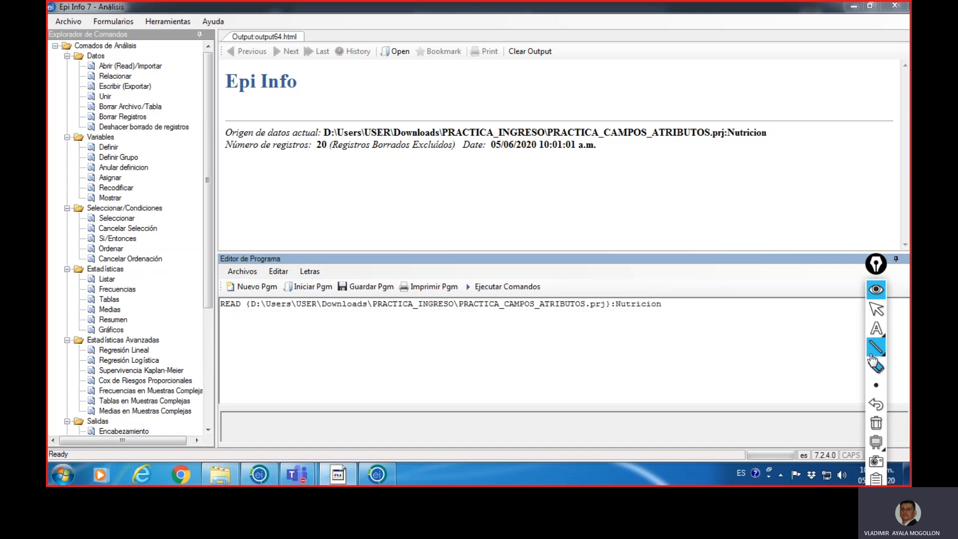
click(876, 309)
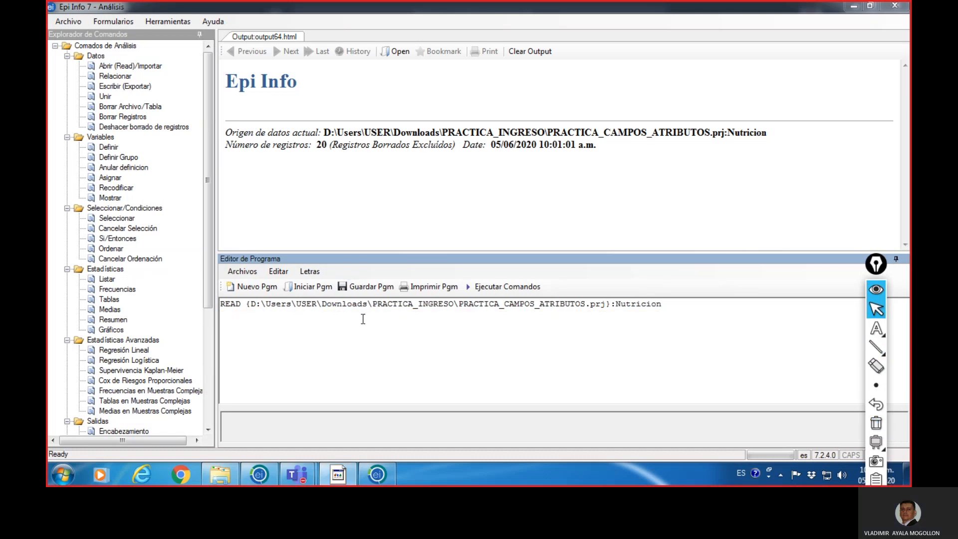
click(363, 318)
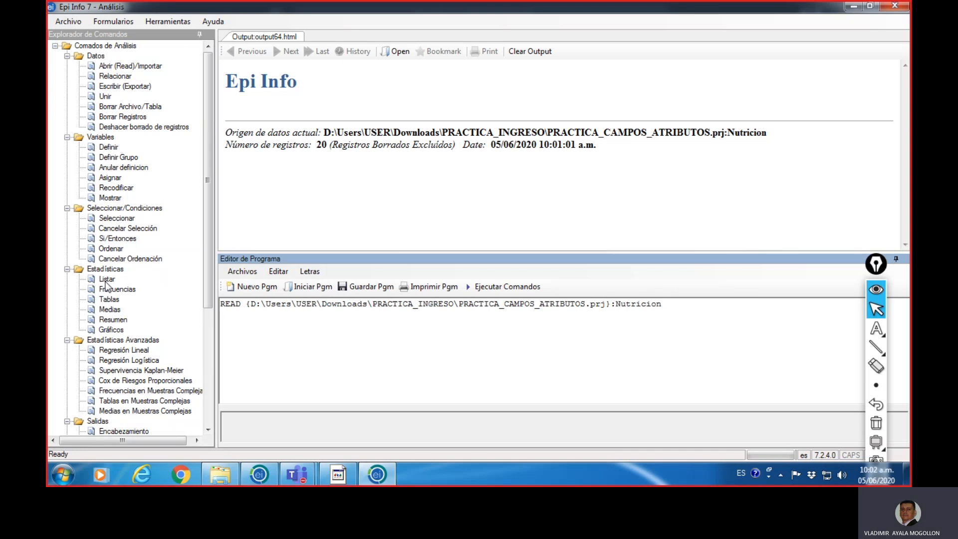
Step: Open the Lista dialog with the Listar command and temporarily underline its Variables field and display mode options in red
double_click(108, 279)
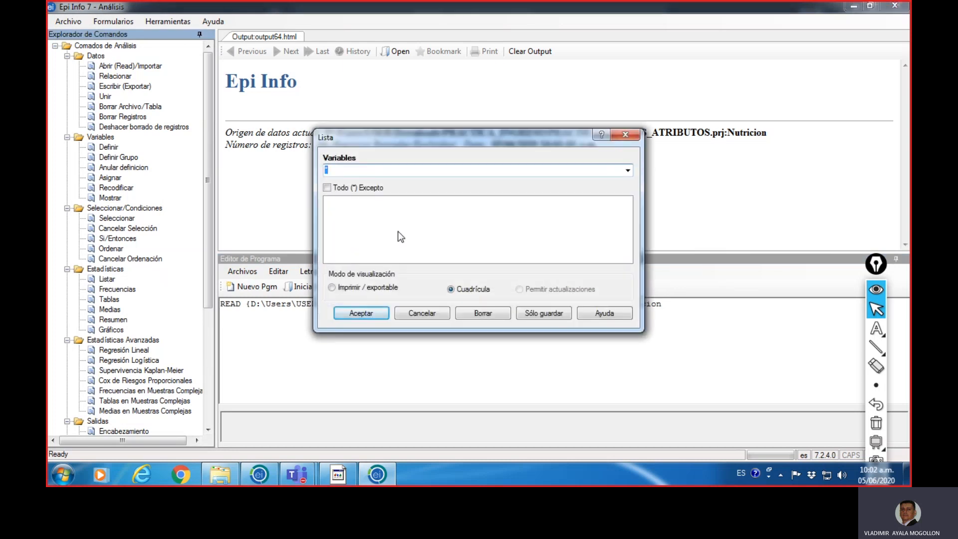
drag(507, 140, 505, 116)
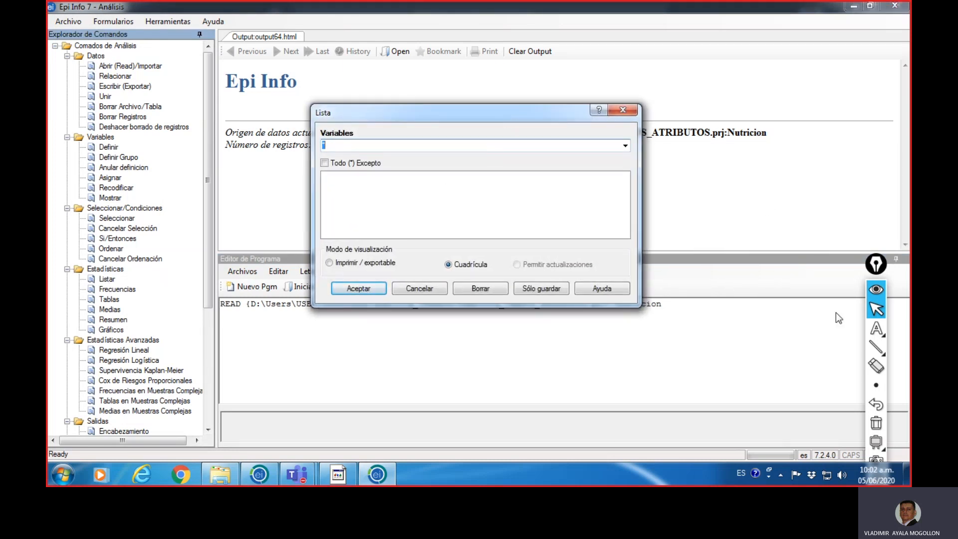
click(872, 348)
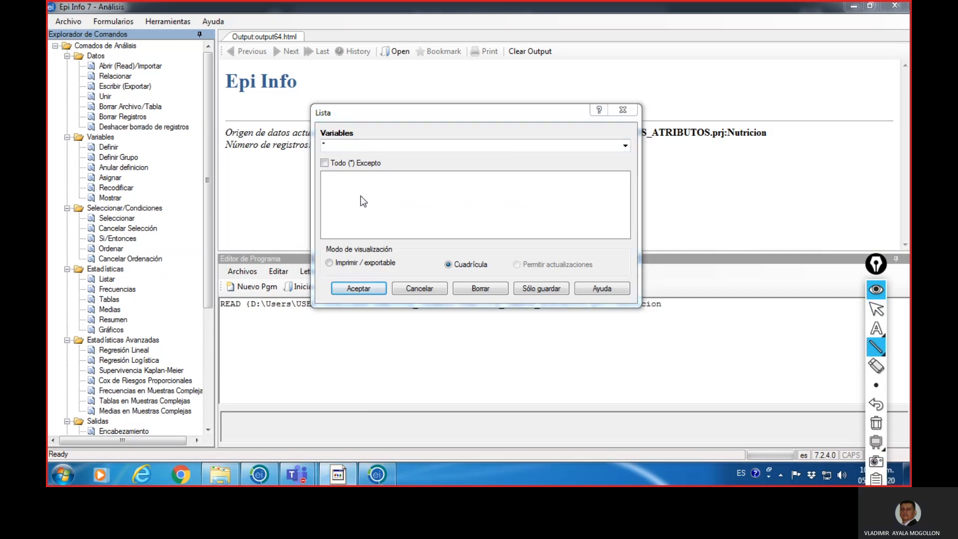
drag(322, 155, 470, 156)
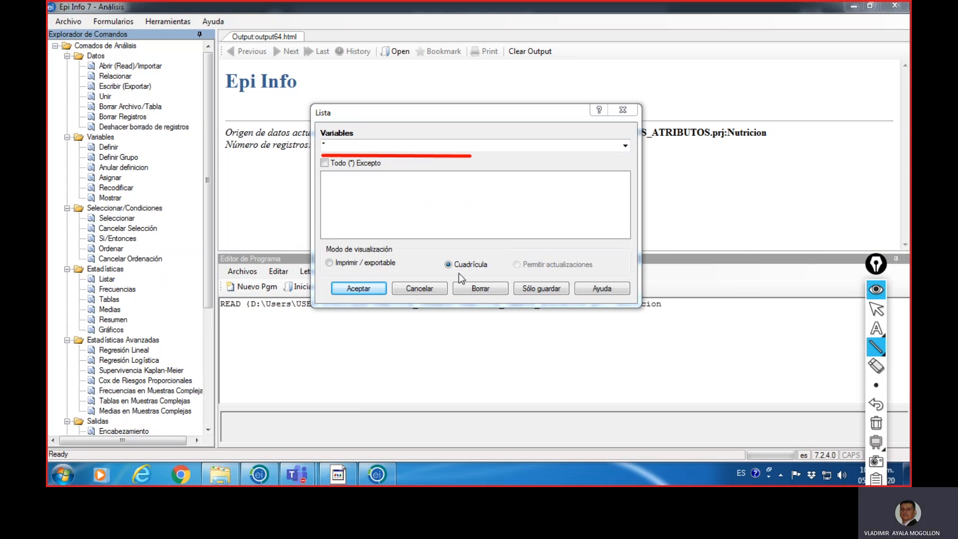
drag(447, 271, 468, 269)
drag(387, 274, 399, 271)
click(877, 424)
click(876, 309)
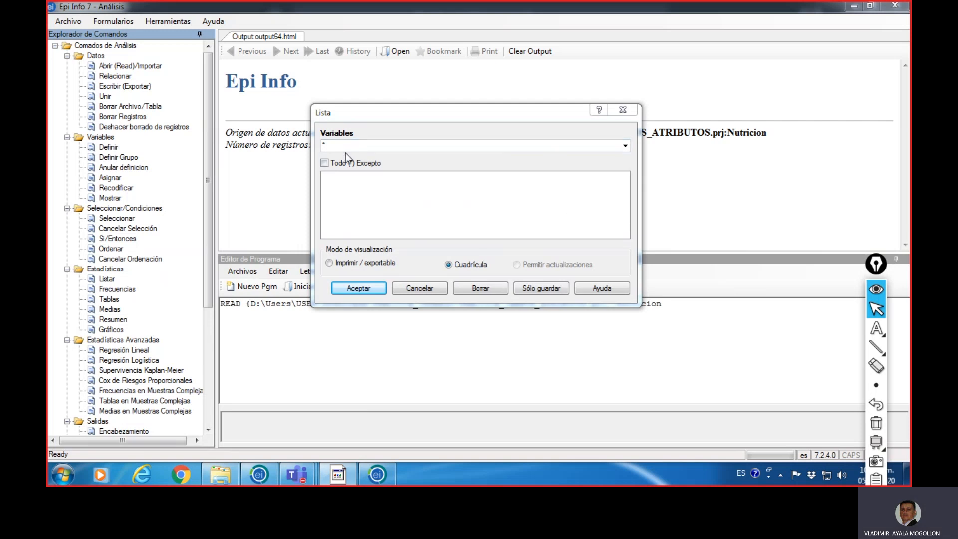
Step: List all variables (*) in Cuadrícula mode and sort the resulting Line List by RECSTATUS
click(362, 289)
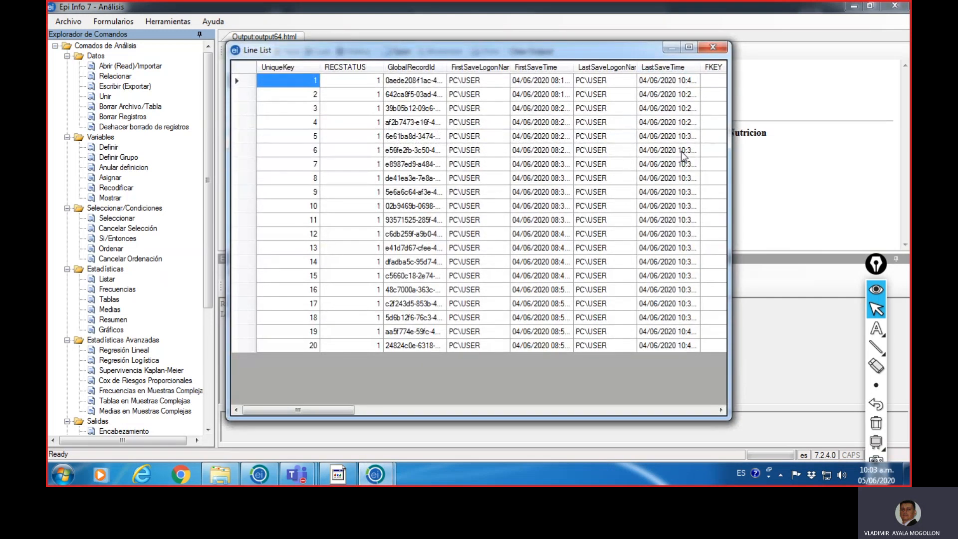
mouse_move(341, 411)
mouse_down()
mouse_move(535, 398)
mouse_move(341, 405)
mouse_up()
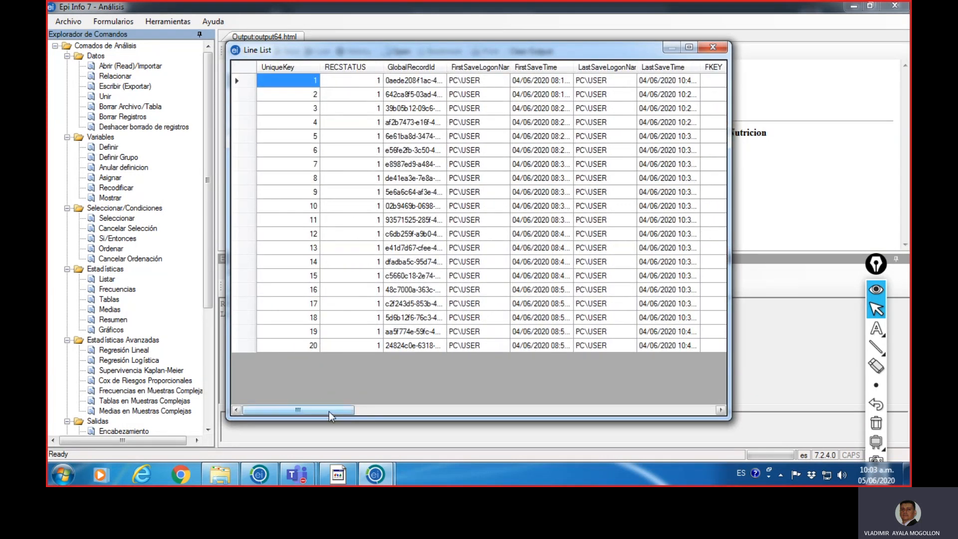
drag(328, 411, 316, 410)
click(350, 67)
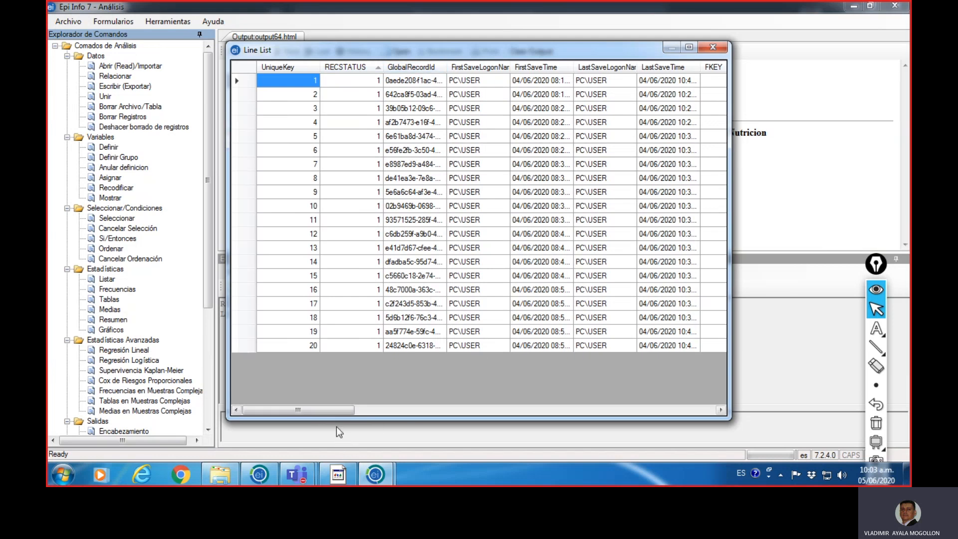
mouse_move(343, 410)
mouse_down()
mouse_move(654, 412)
mouse_move(312, 389)
mouse_move(342, 396)
mouse_up()
Step: Highlight all Line List records, single out the second and first rows, and close the Line List window
click(248, 68)
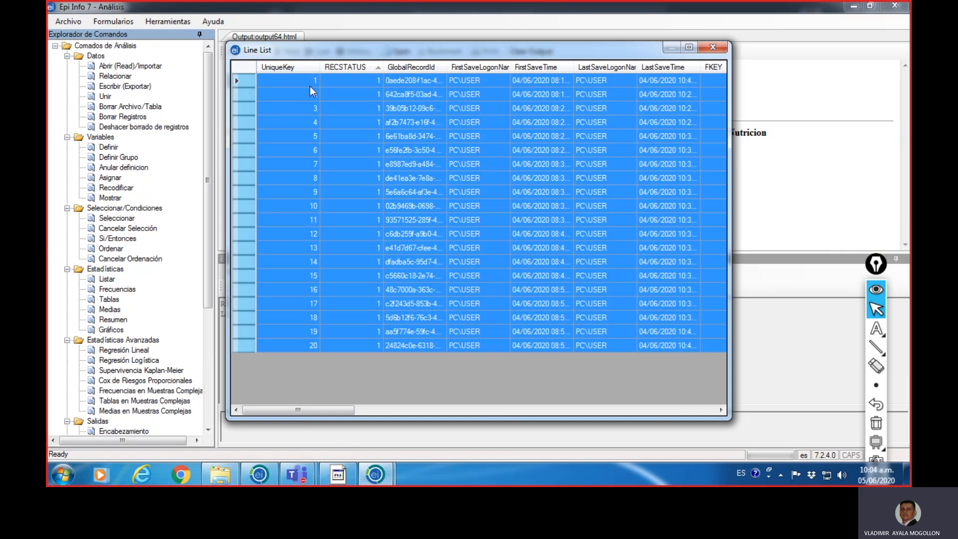
click(250, 94)
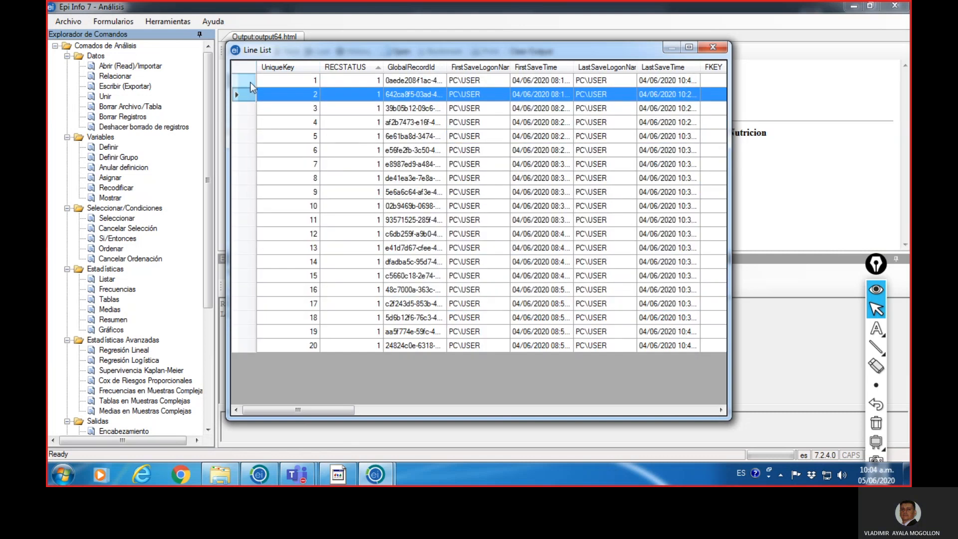
click(250, 81)
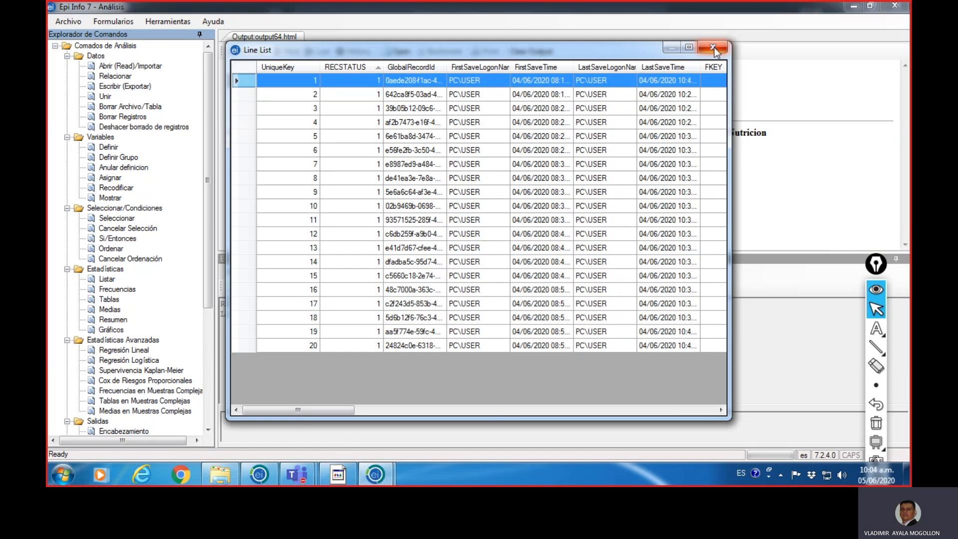
click(714, 46)
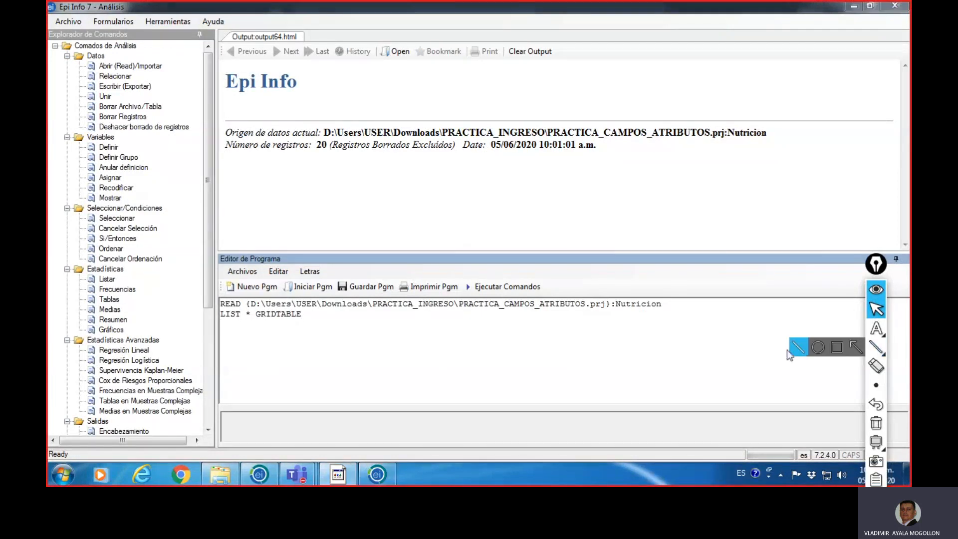
Step: Underline the LIST * GRIDTABLE command in the Editor de Programa with a red line, clear it, and restore the normal pointer
click(876, 346)
drag(221, 322, 234, 321)
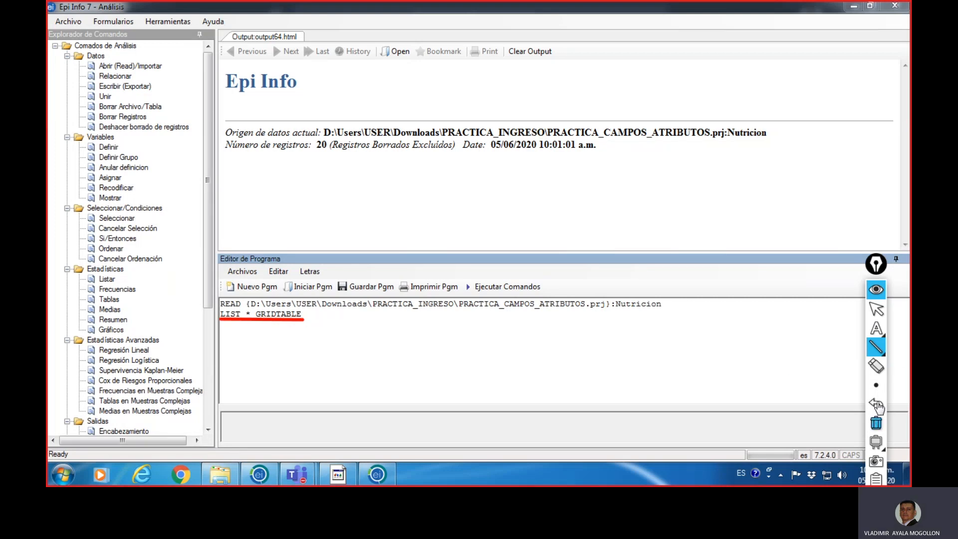
click(876, 367)
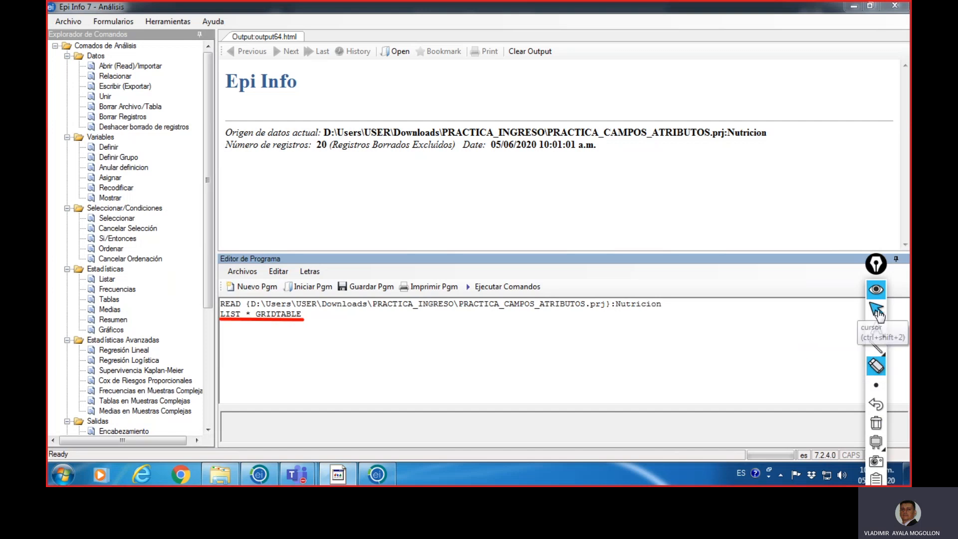
click(877, 425)
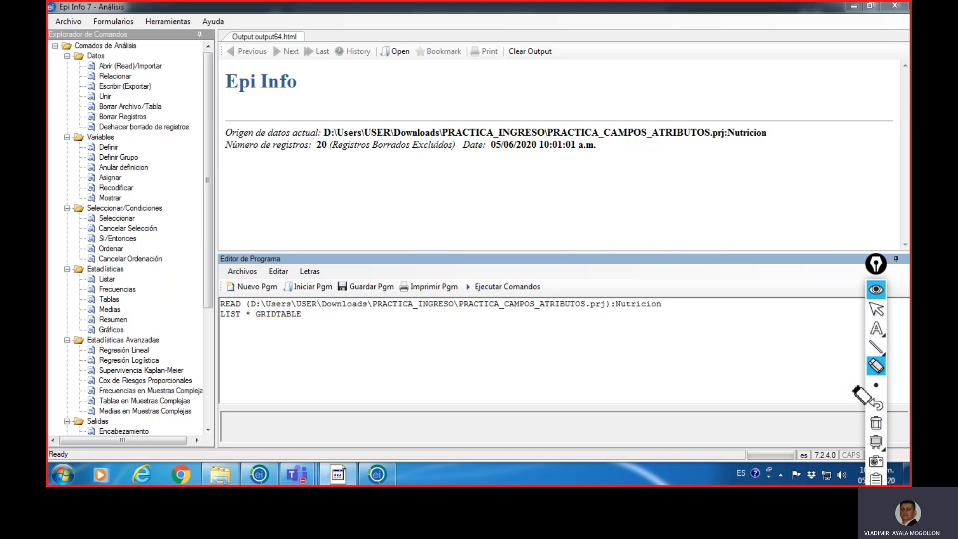
click(877, 310)
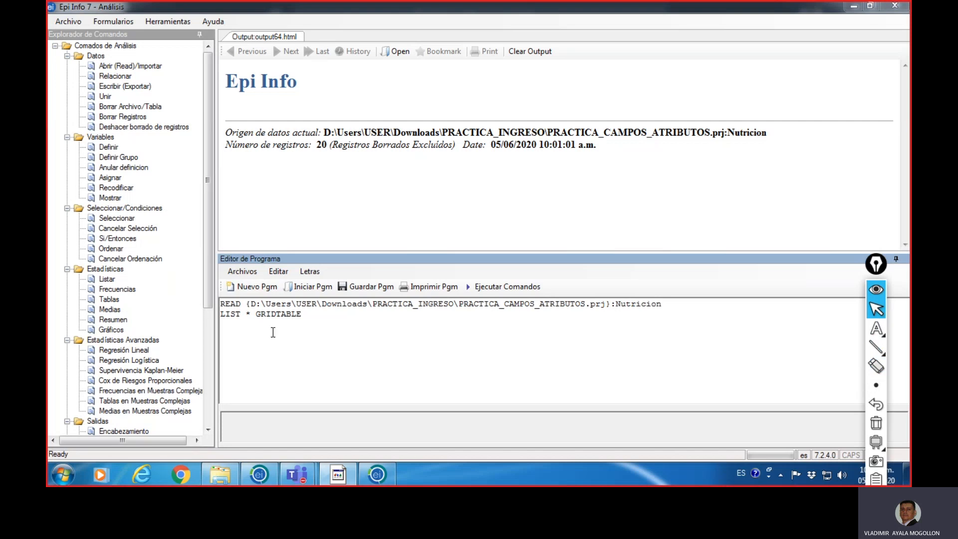
click(296, 331)
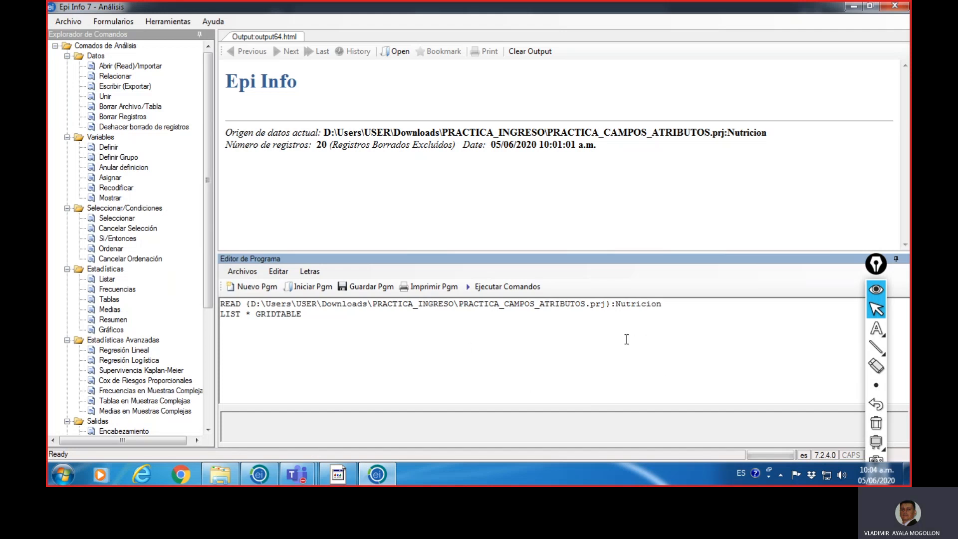
Step: Open the Lista dialog with the Listar command and add the variables NombredelPaciente, Edad, Municipio and Peso
click(107, 281)
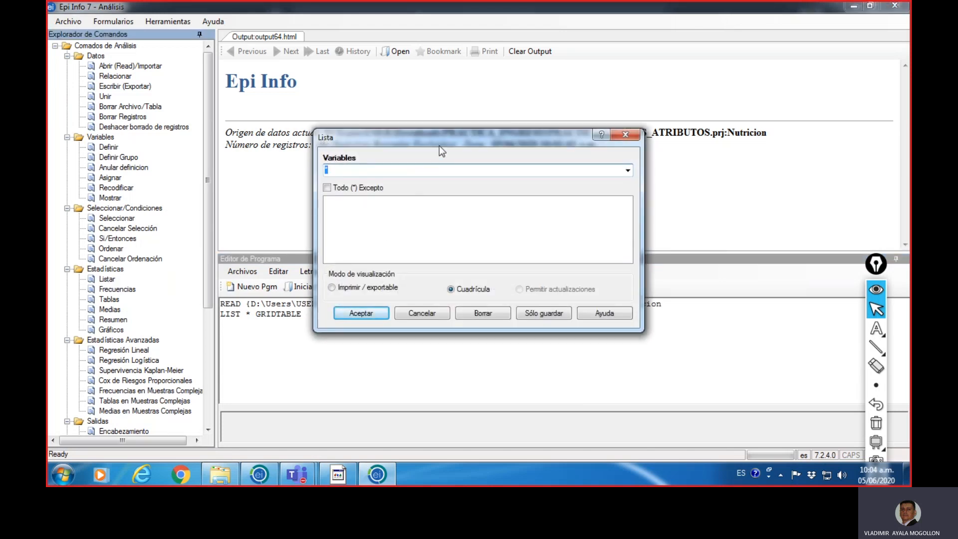
drag(440, 141, 439, 124)
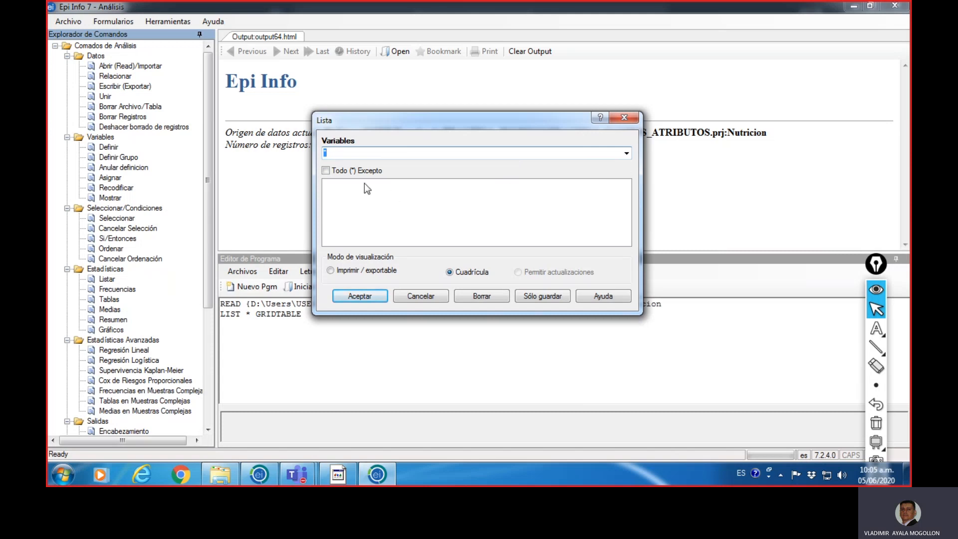
click(627, 154)
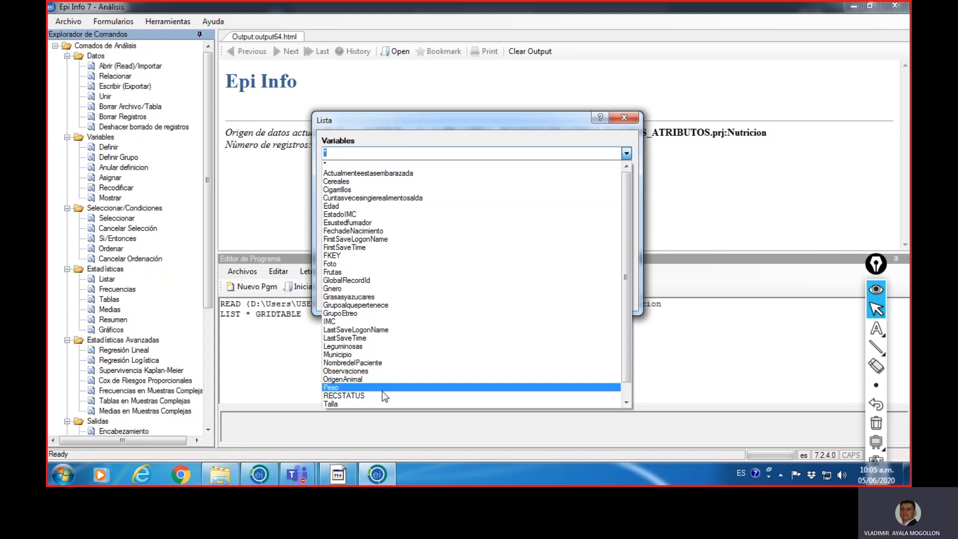
click(379, 364)
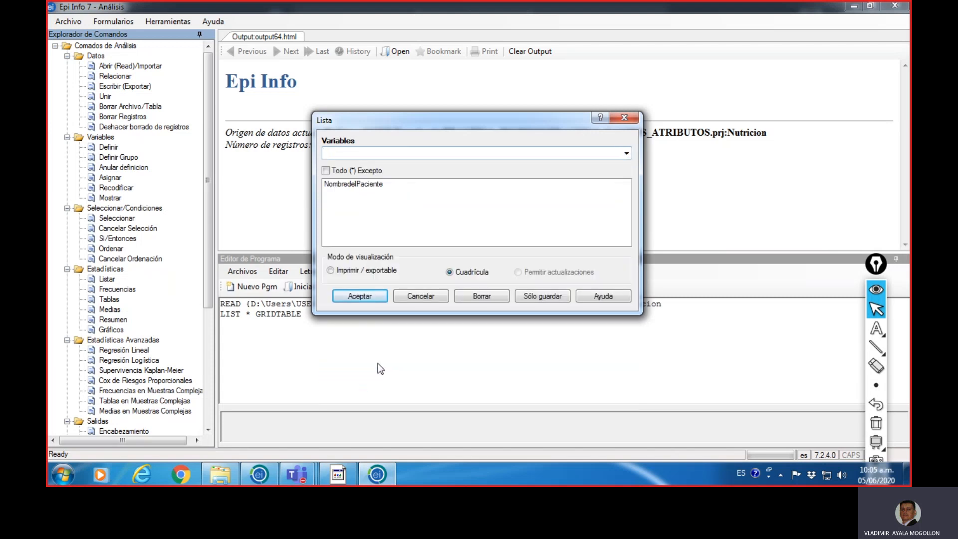
click(626, 154)
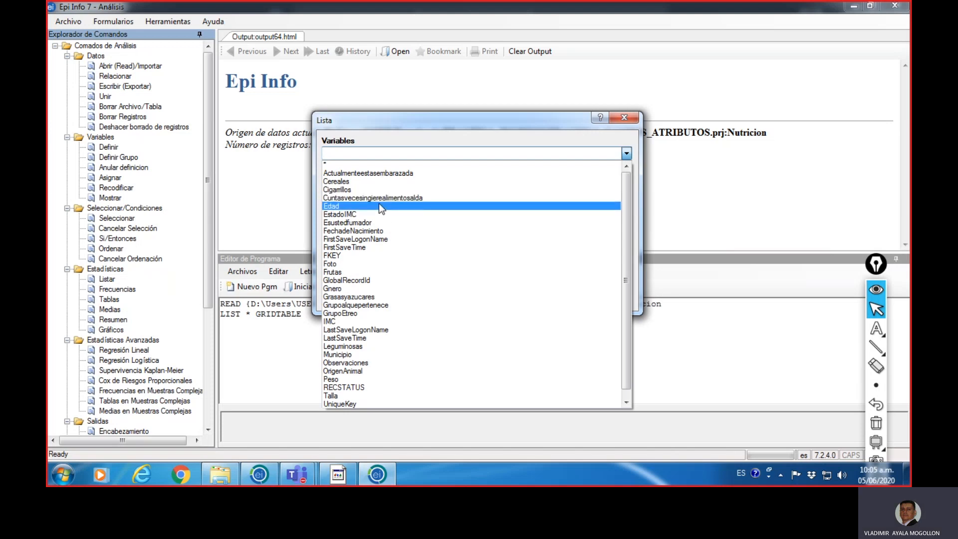
click(379, 206)
click(627, 154)
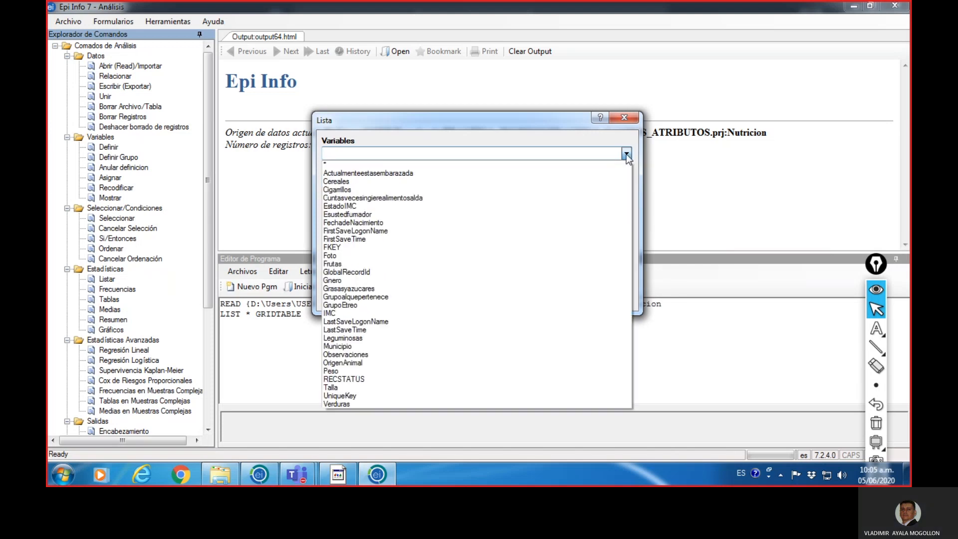
click(402, 346)
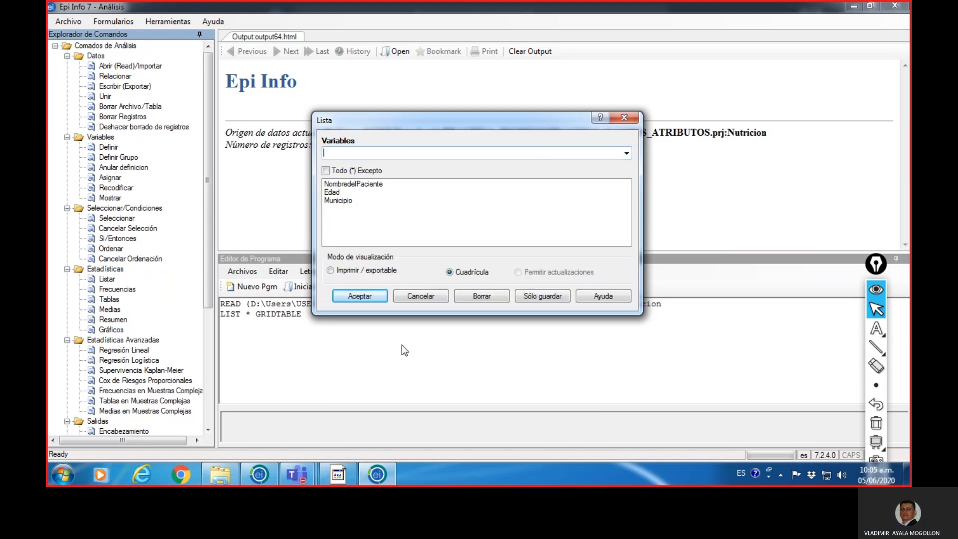
click(624, 157)
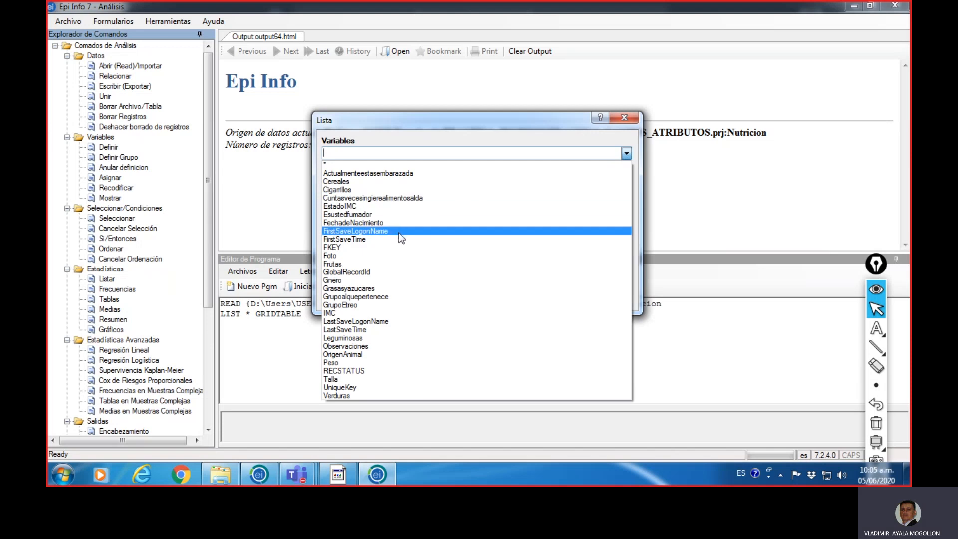
click(355, 363)
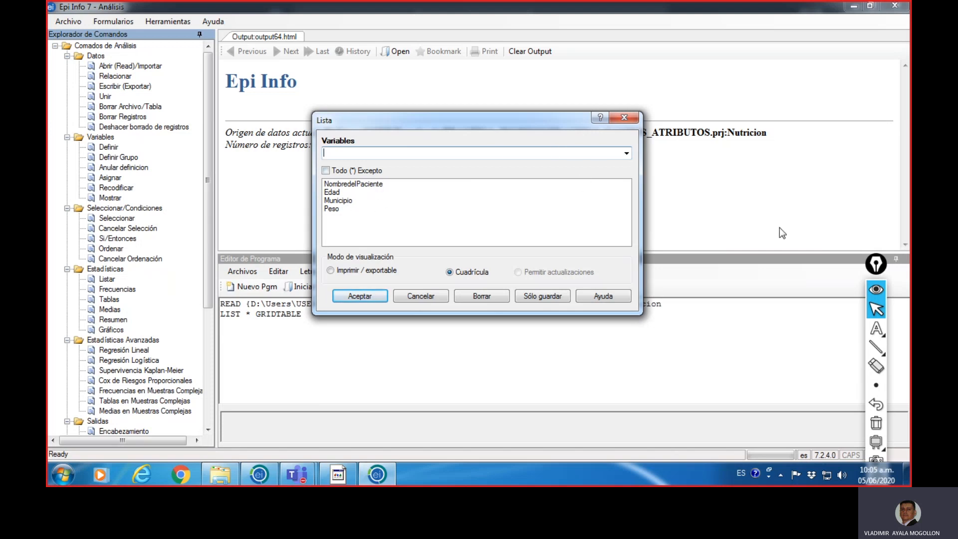
Step: Frame the list of chosen variables with a red rectangle, erase it, and restore the normal pointer
mouse_move(876, 347)
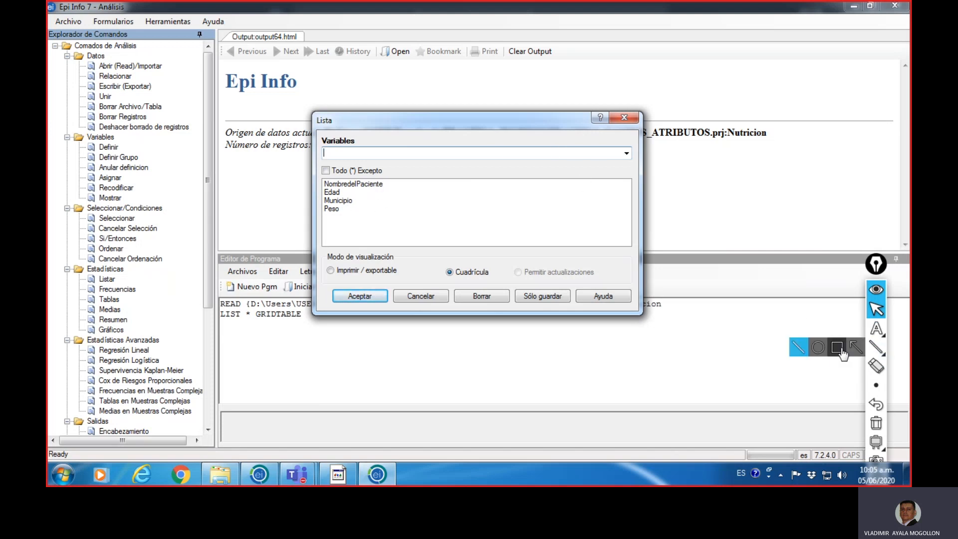
click(841, 349)
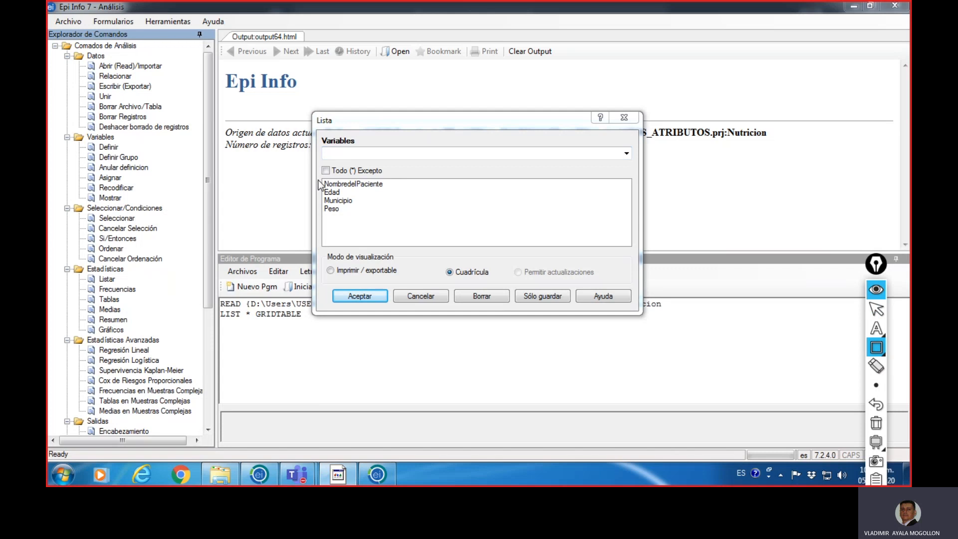
mouse_move(319, 176)
mouse_down()
mouse_move(367, 176)
mouse_move(639, 251)
mouse_up()
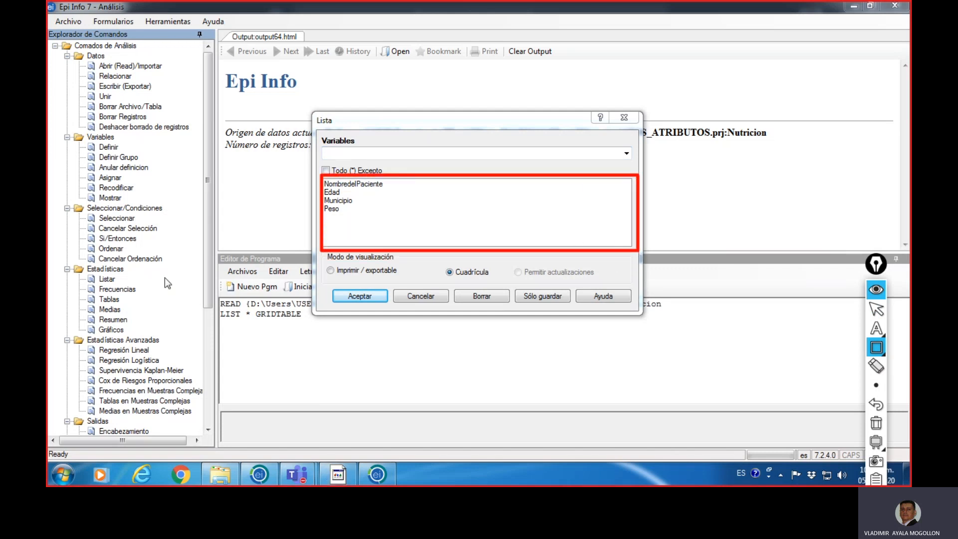
click(876, 365)
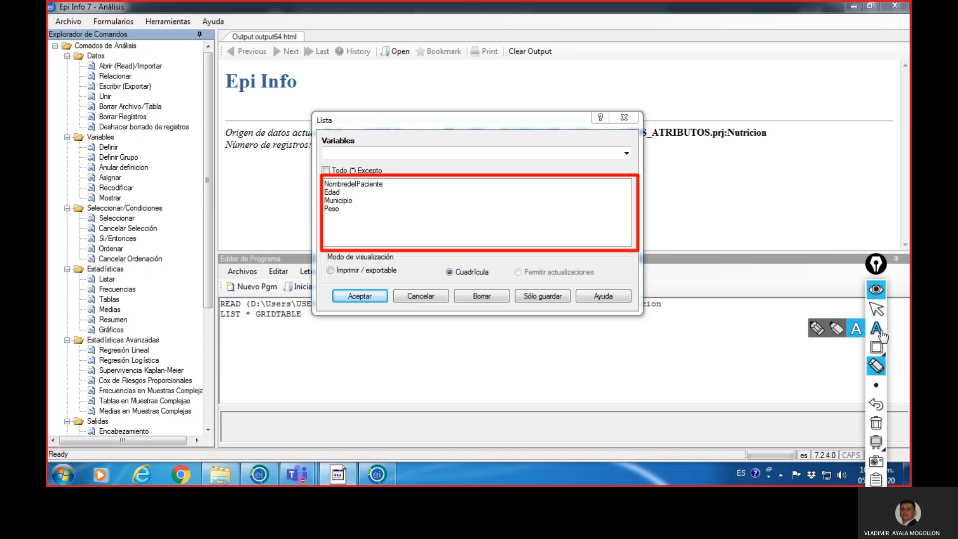
click(631, 259)
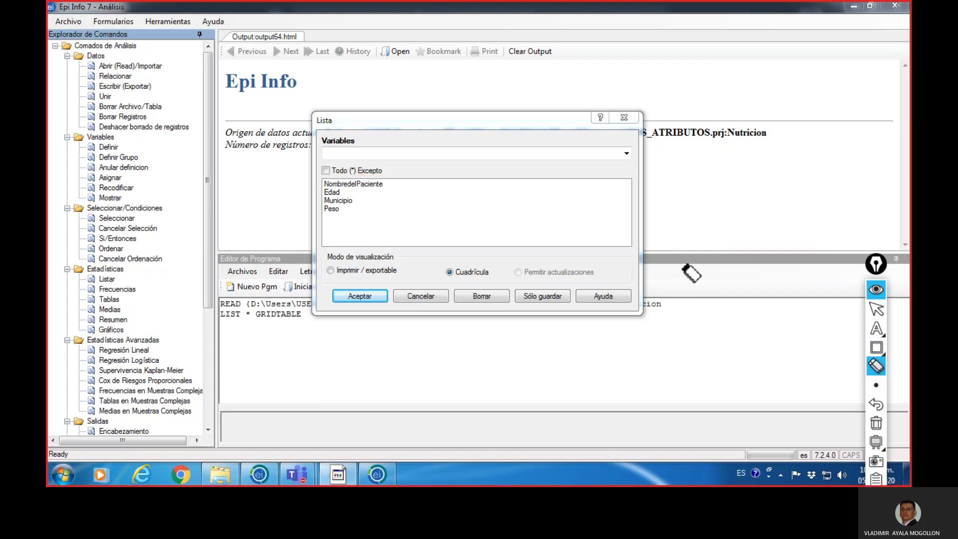
click(878, 311)
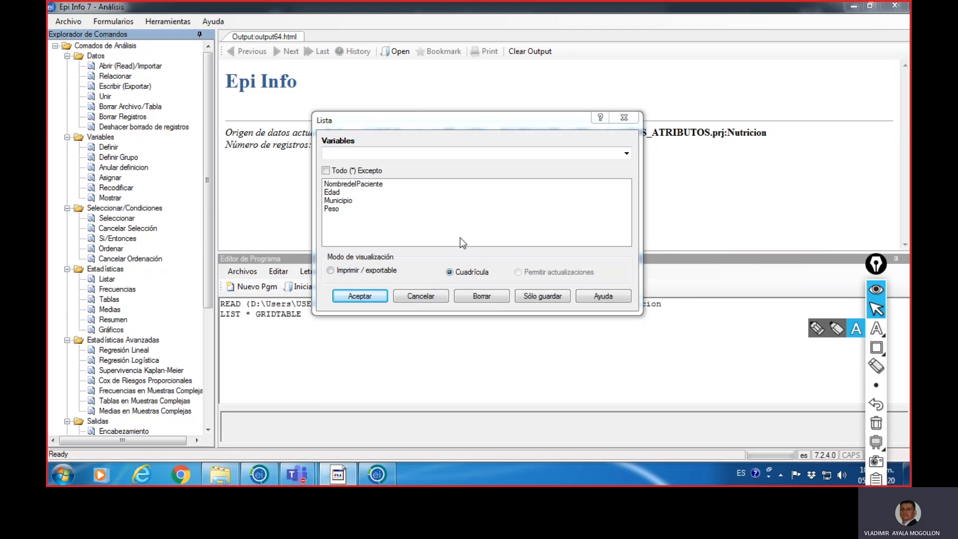
Step: Generate the Line List of the four chosen variables in Cuadrícula mode, widening the NombredelPaciente column and selecting all records
click(360, 296)
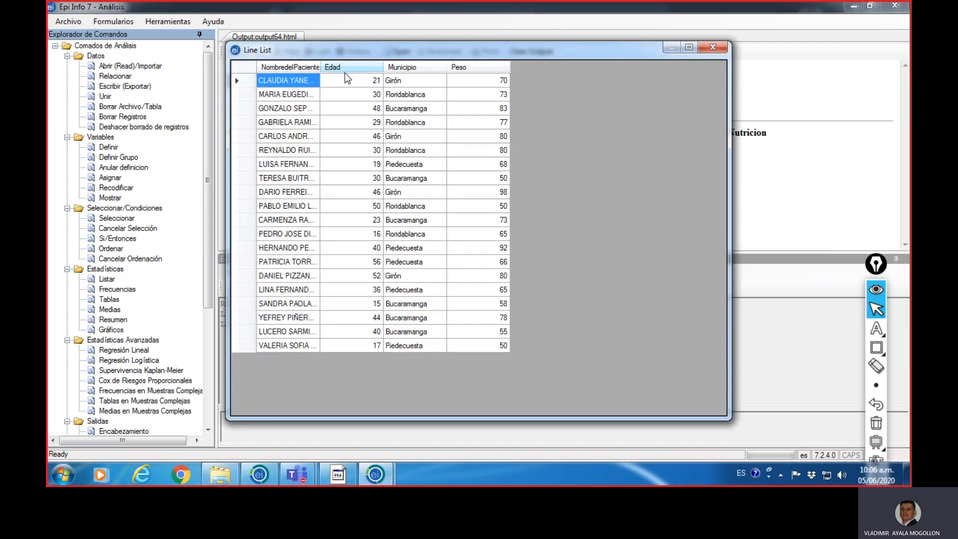
drag(319, 64, 371, 63)
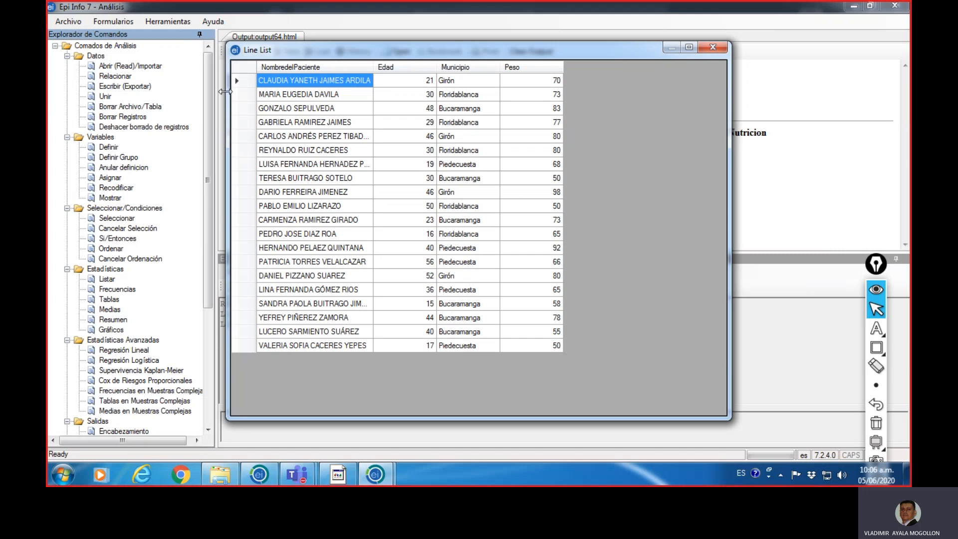
click(250, 67)
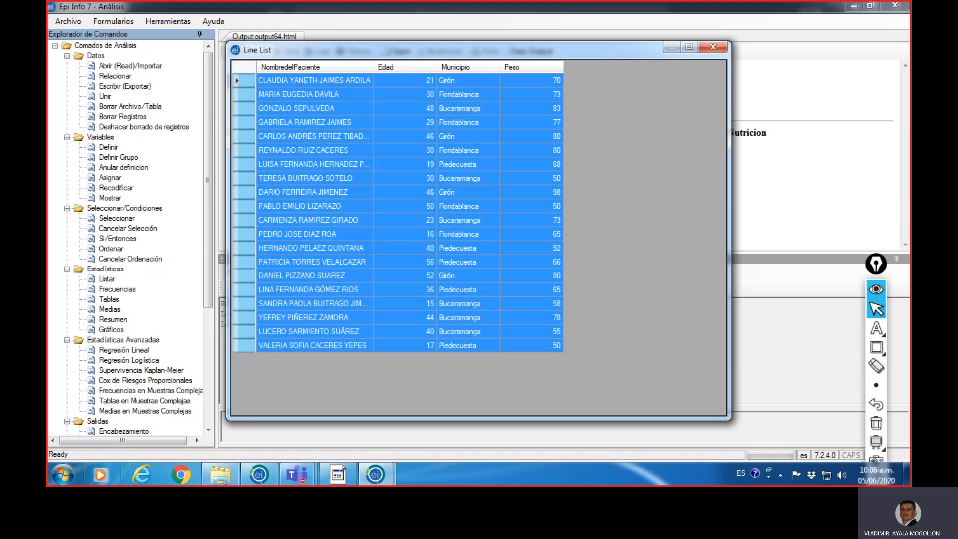
Step: Switch to Word and create a blank document with centred text
click(72, 473)
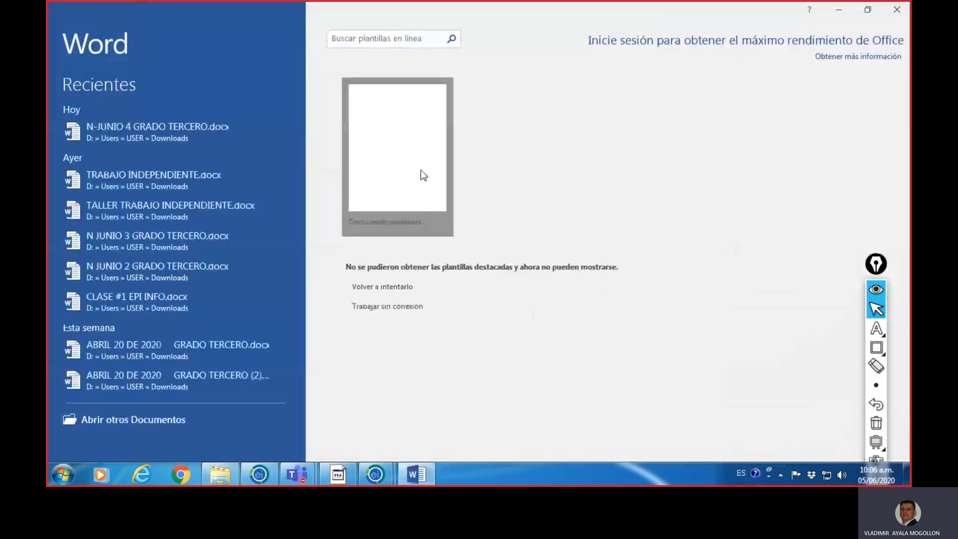
click(420, 170)
click(376, 106)
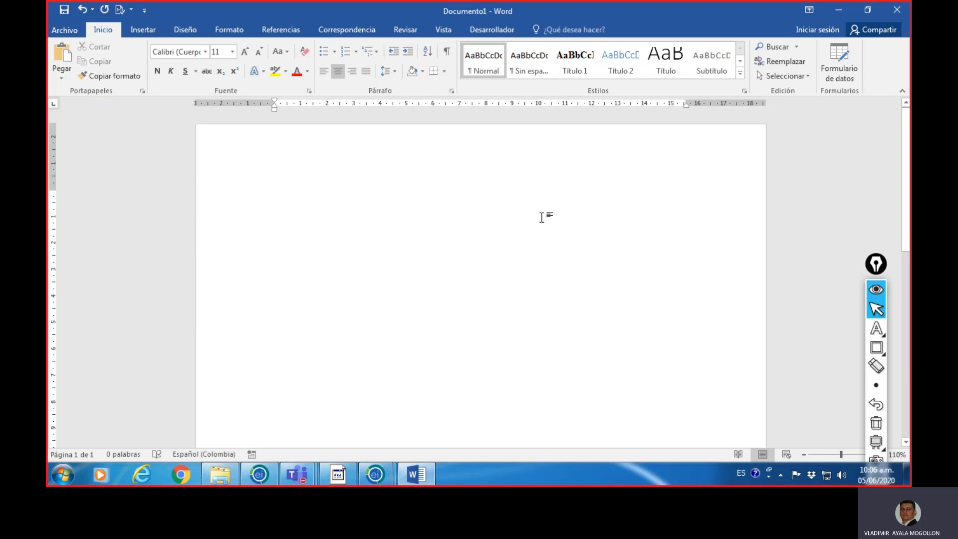
Step: Enter the title INFORME ESTADÍSTICO in the document and make it bold
text(o)
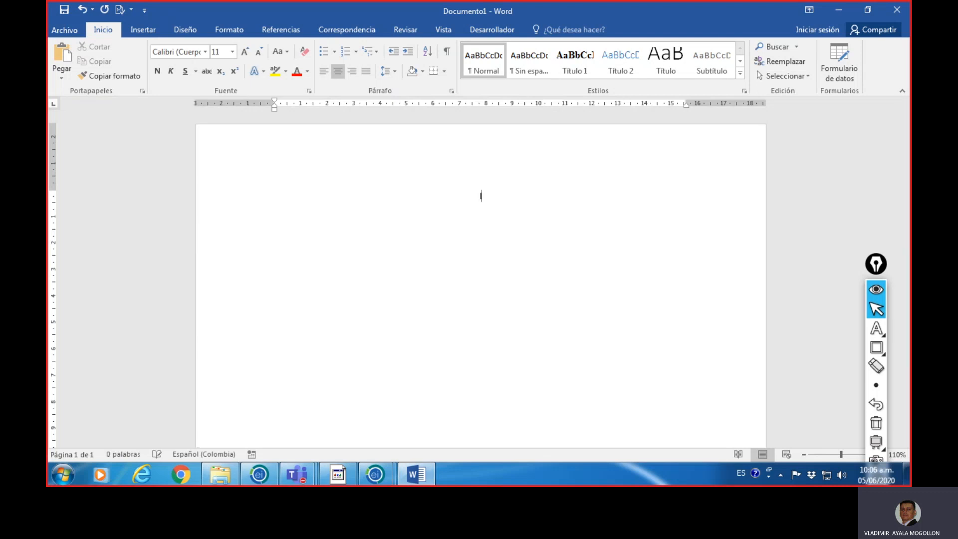
text(INFORME ES)
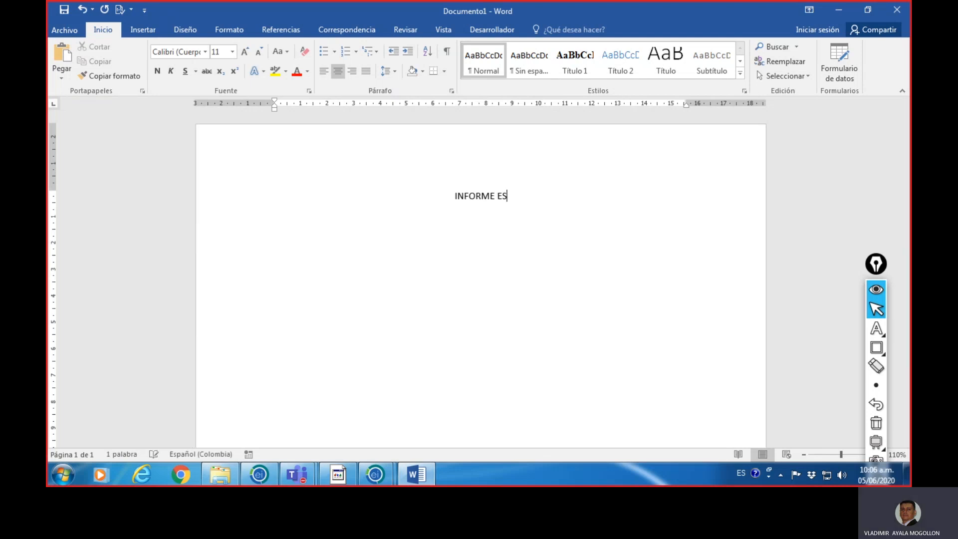
text(TADÍSTICO)
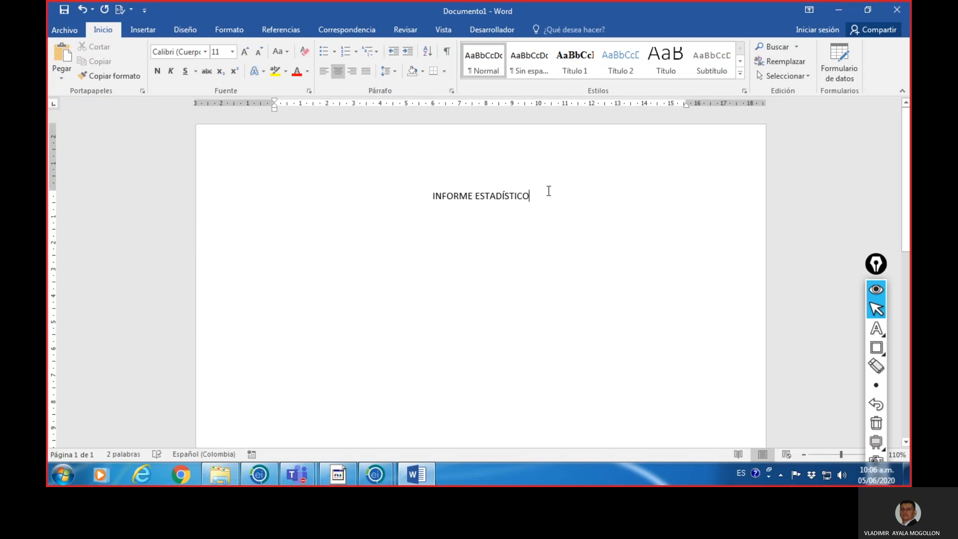
drag(547, 190, 432, 196)
click(157, 73)
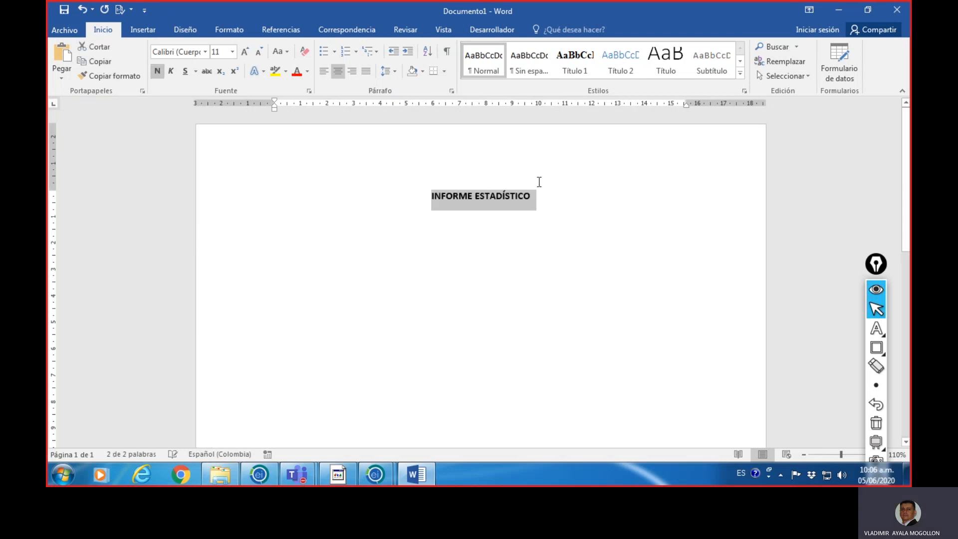
Step: Add the author's full name below the title and insert blank lines between the two
click(561, 197)
key(Return)
key(Return)
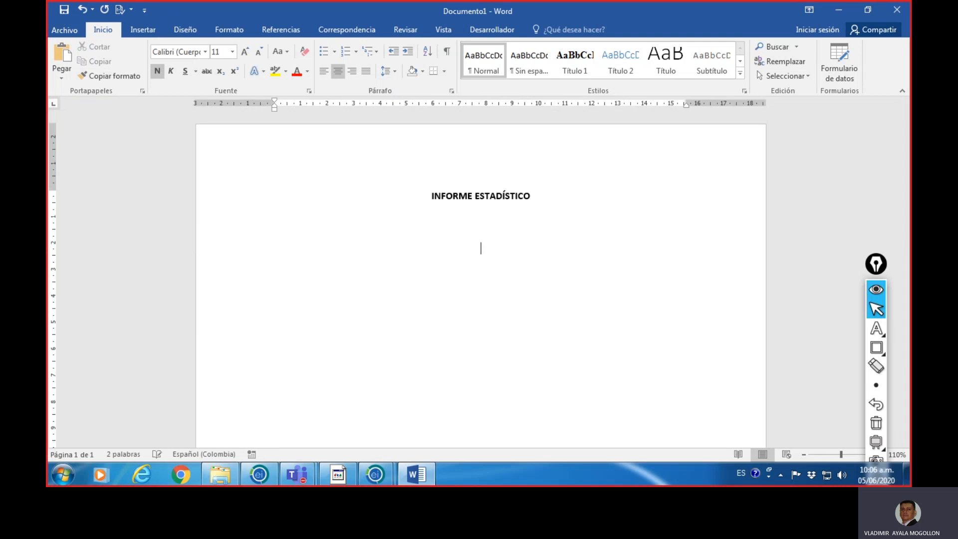
text(VLADIMIR AYALA MOGOLLÓN)
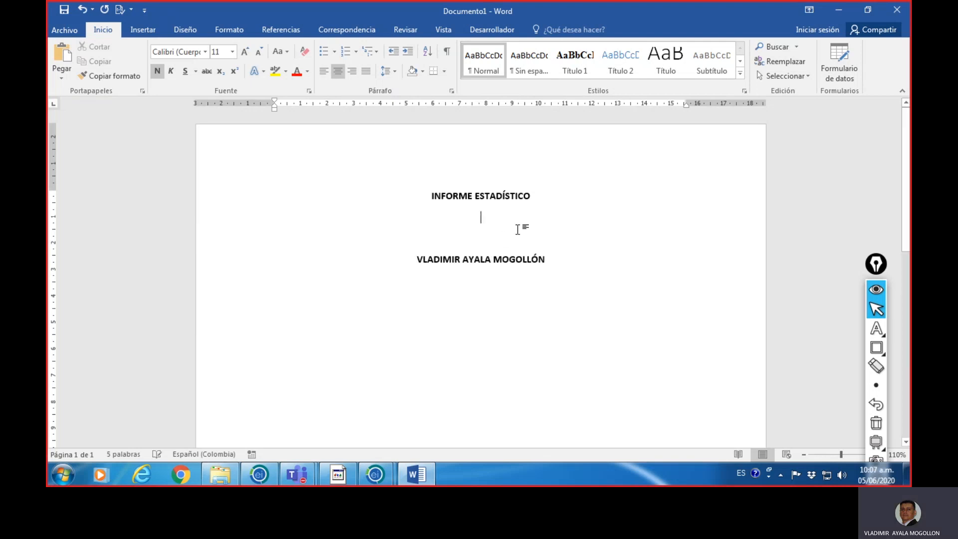
key(Return)
key(Return)
key(Return)
key(Return)
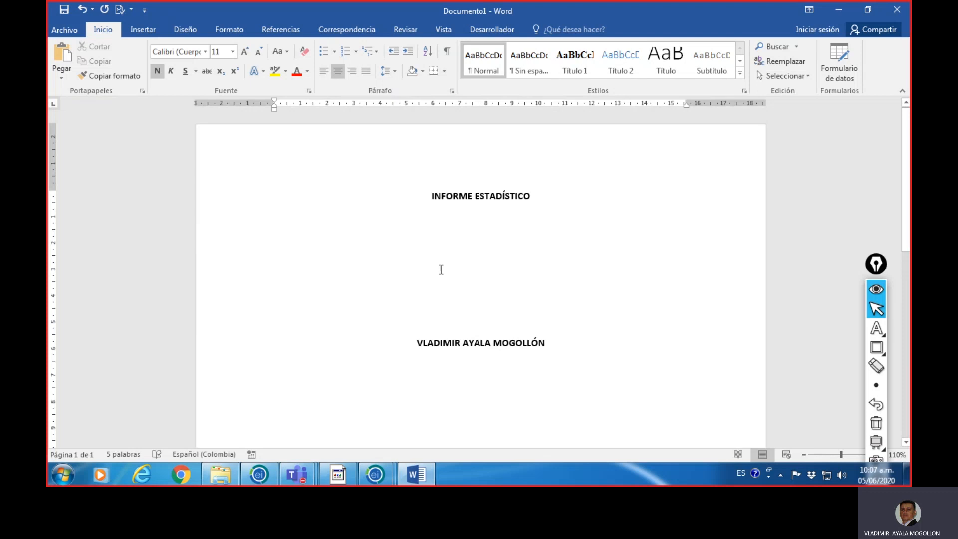
Step: Save the document as INFORME ESTADÍSTICO.docx in the Downloads folder
click(67, 13)
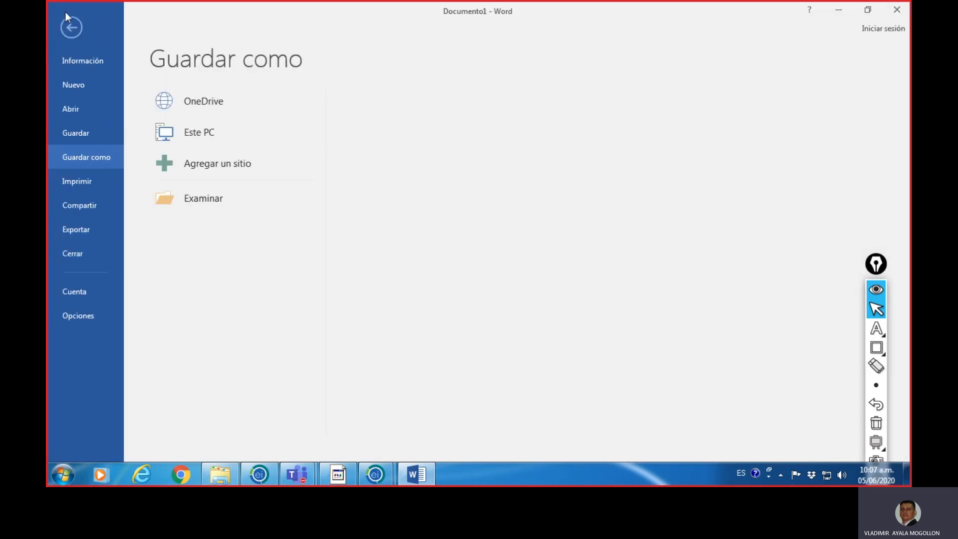
click(202, 202)
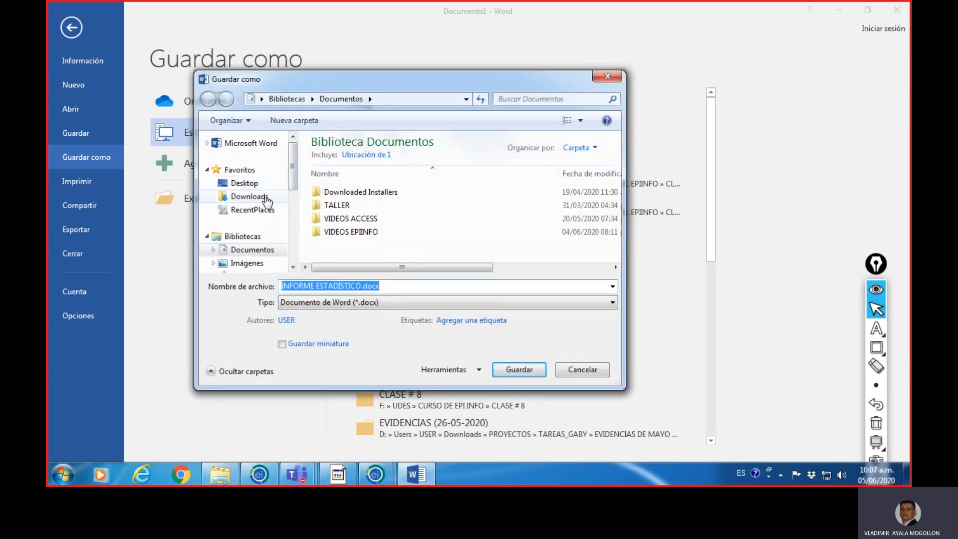
click(249, 196)
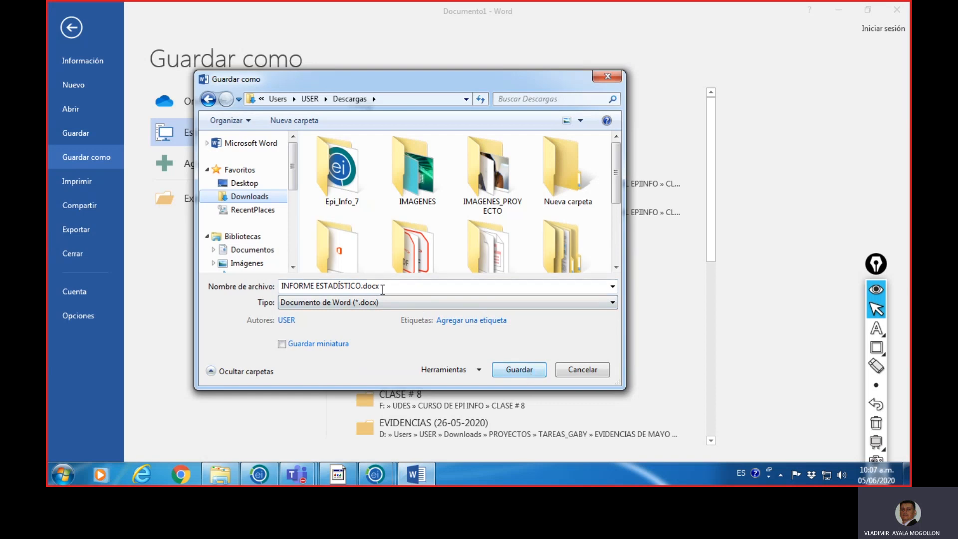
click(519, 373)
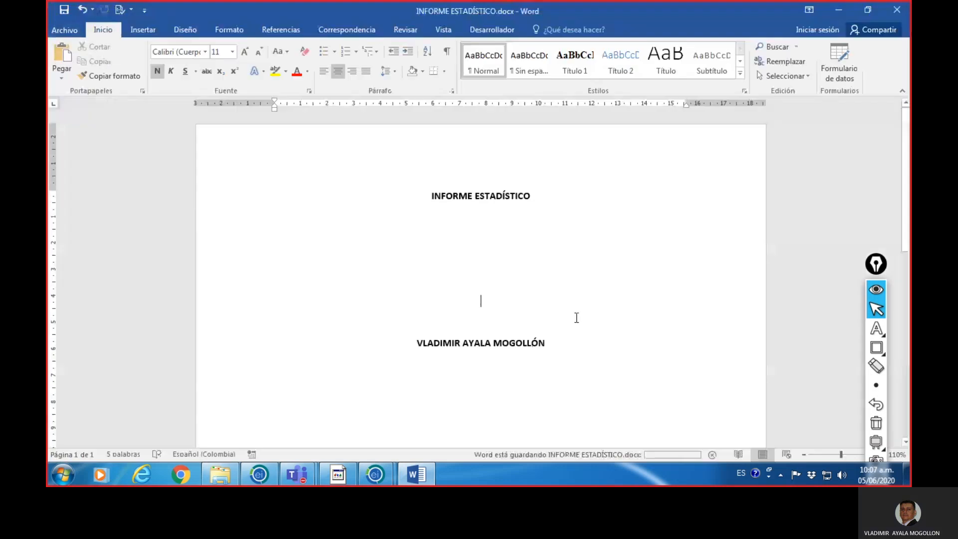
Step: Add blank lines below the author's name until a second page begins, and justify the paragraph there
scroll(576, 318, down, 5)
click(597, 341)
key(Return)
key(Return)
key(Return)
key(Return)
key(Return)
key(Return)
key(Return)
key(Return)
key(Return)
key(Return)
key(Return)
key(Return)
key(Return)
key(Return)
key(Return)
key(Return)
key(Return)
key(Return)
key(Return)
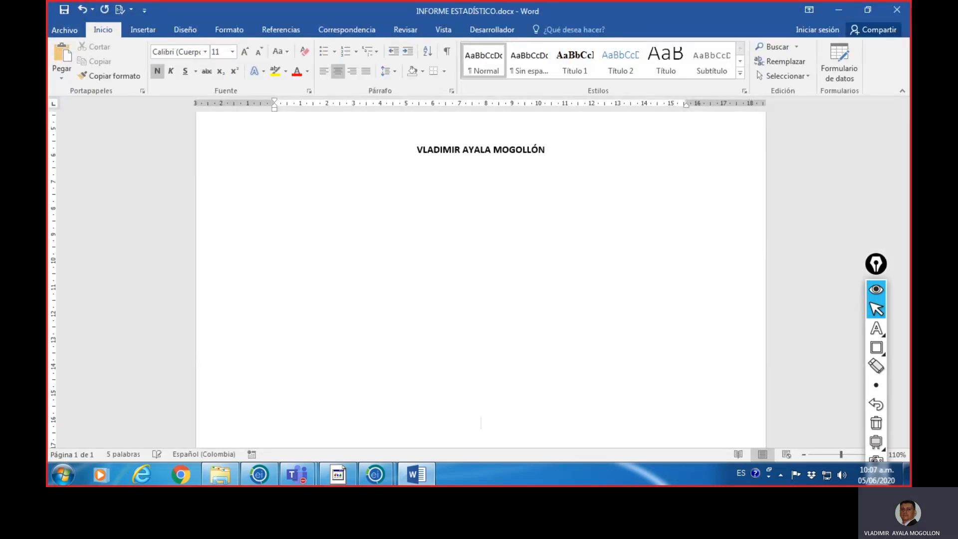
key(Return)
key(Return)
key(Return)
key(Return)
key(Return)
key(Return)
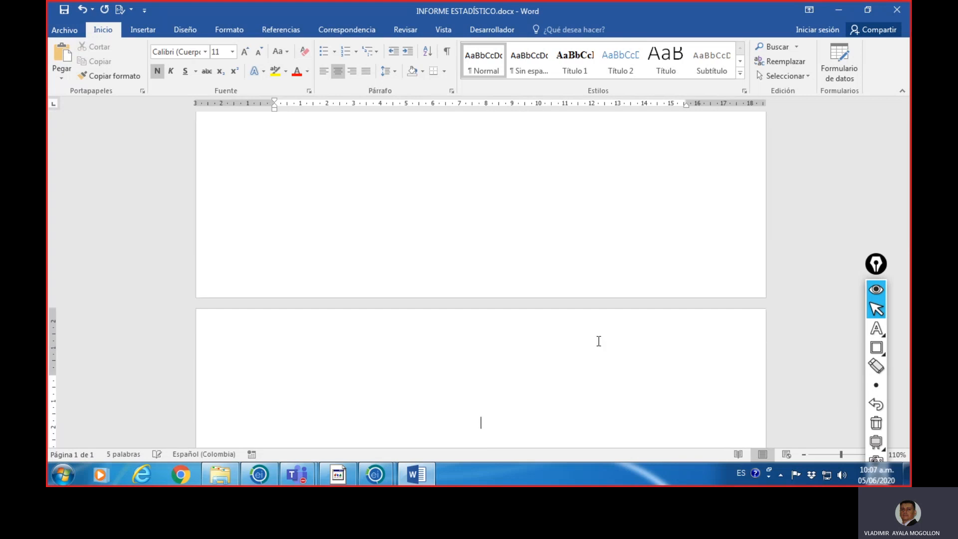
key(BackSpace)
key(BackSpace)
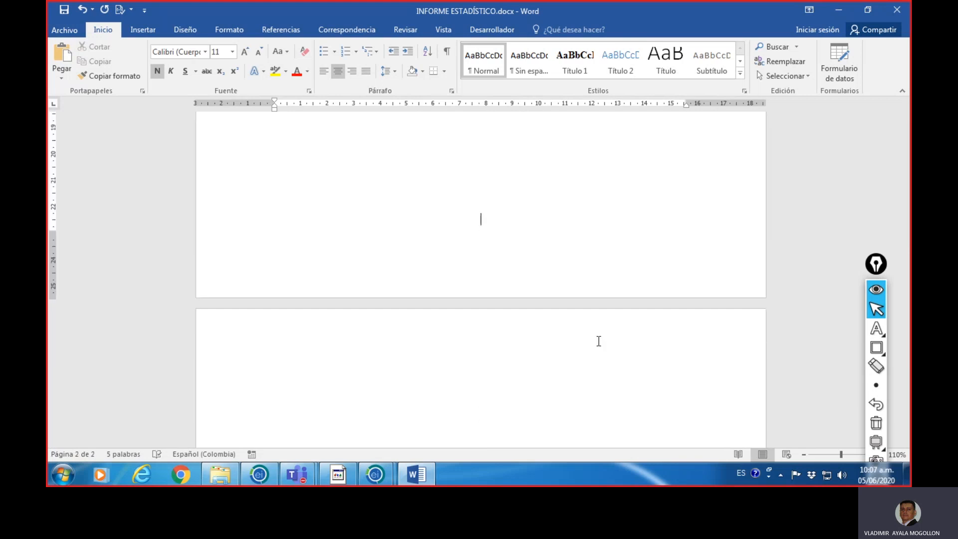
click(599, 341)
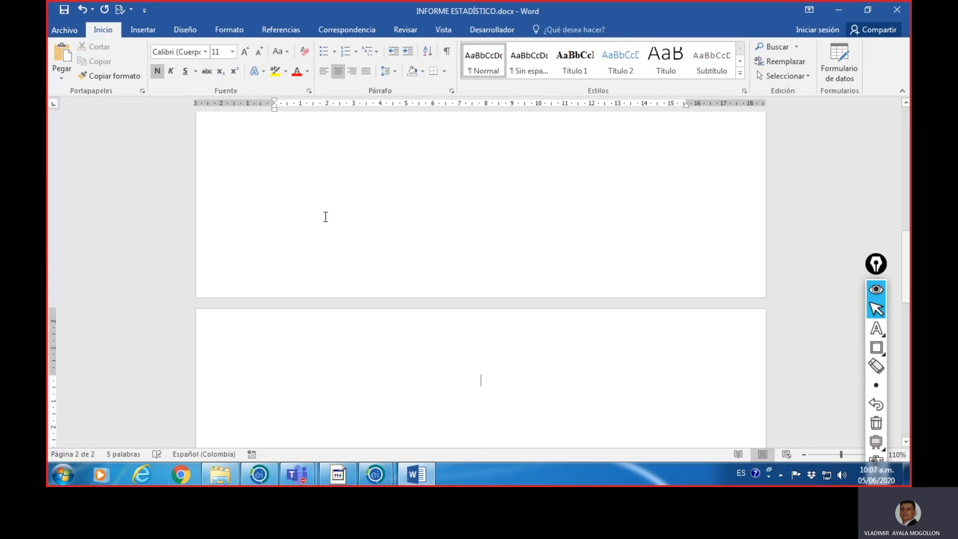
click(366, 71)
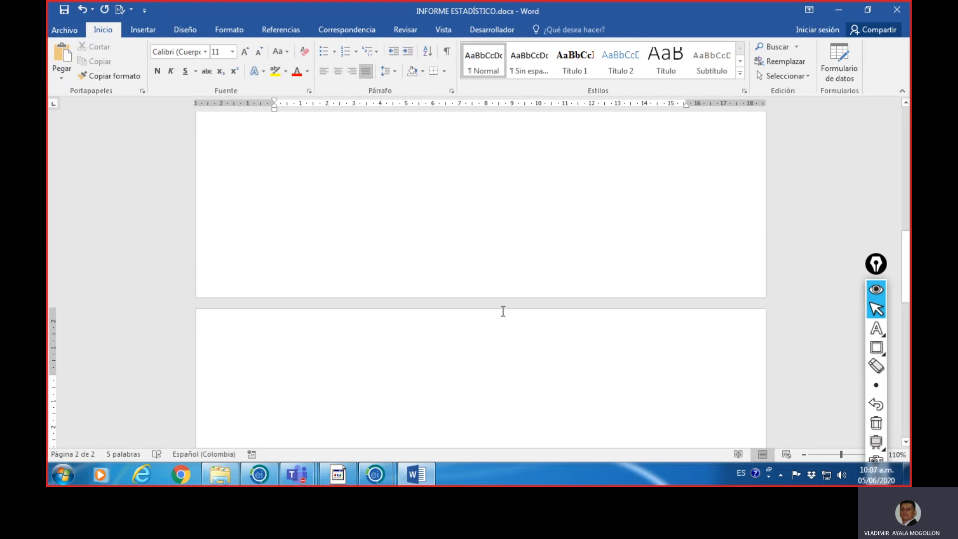
Step: Glance at the Epi Info Line List, return to Word and start numbered item 1: "Listar la base de datos en modo grilla donde se muestren"
key(alt+Tab)
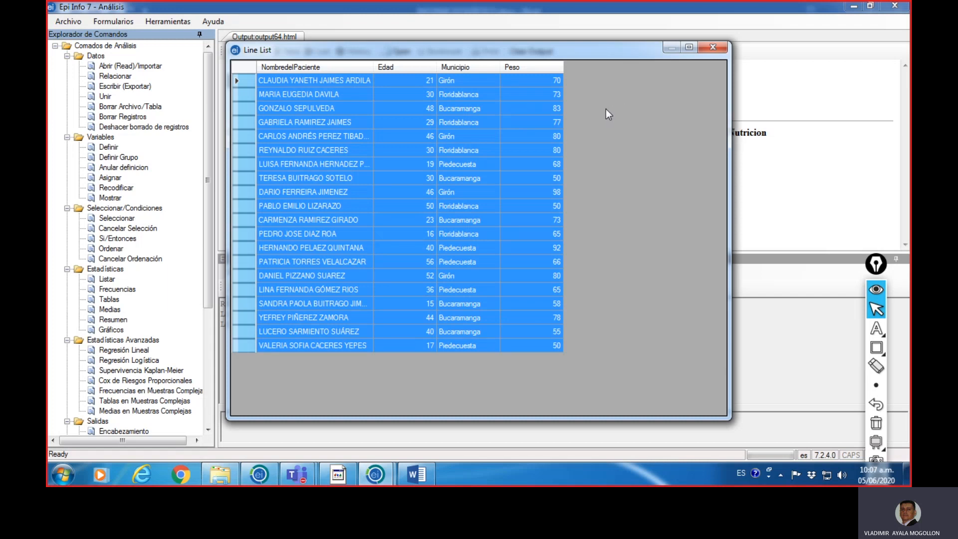
key(alt+Tab)
key(alt+Tab)
click(418, 474)
click(274, 379)
text(1.)
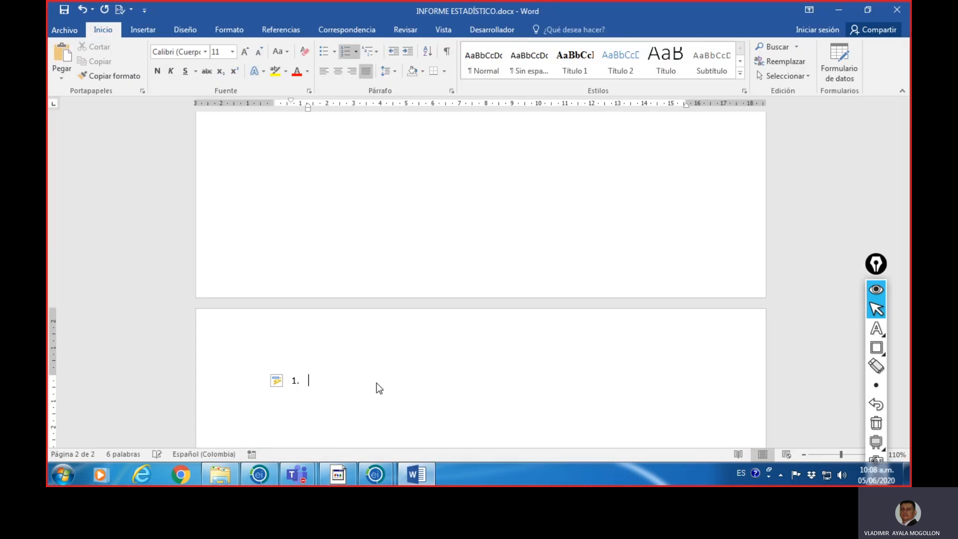
text( lISTAR)
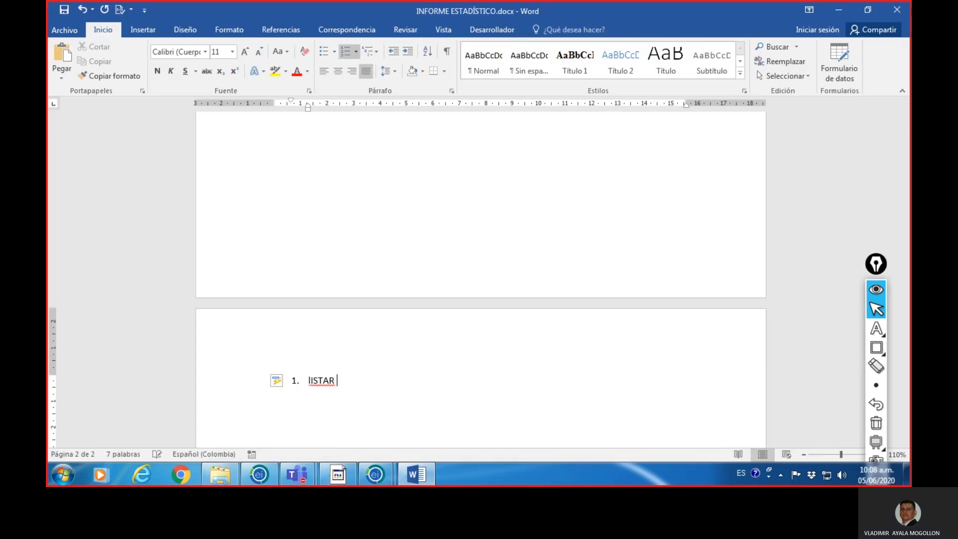
key(BackSpace)
key(BackSpace)
key(BackSpace)
key(BackSpace)
key(BackSpace)
key(BackSpace)
key(BackSpace)
text(Listar la )
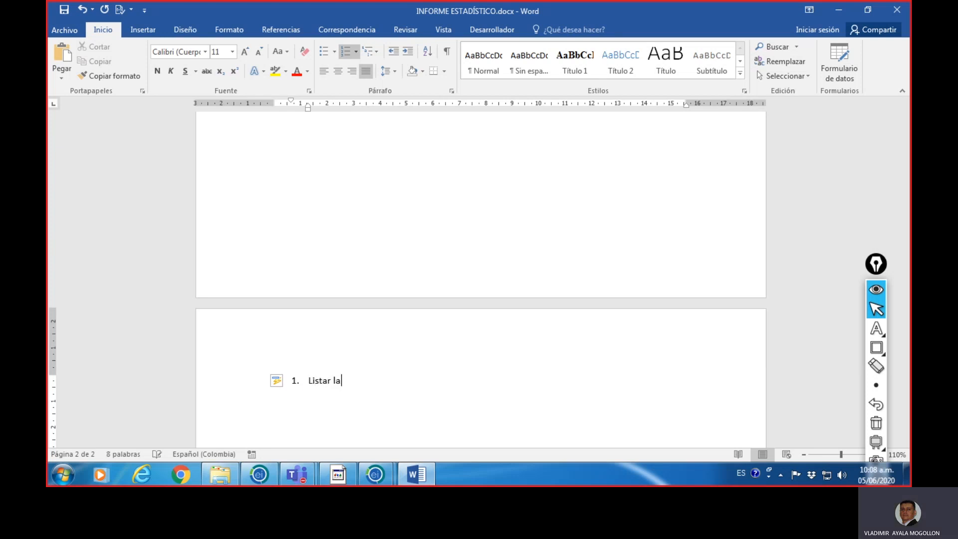
text(base de )
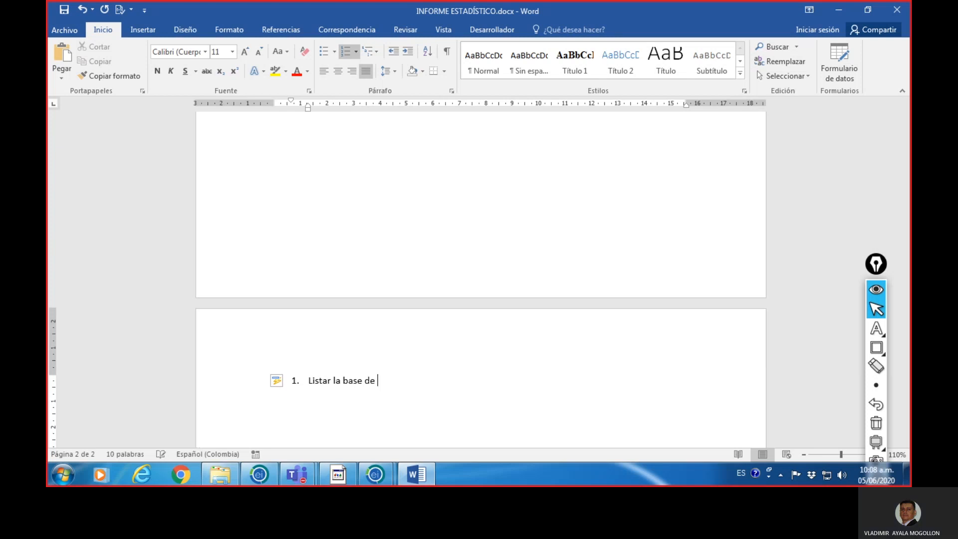
text(datos en modo )
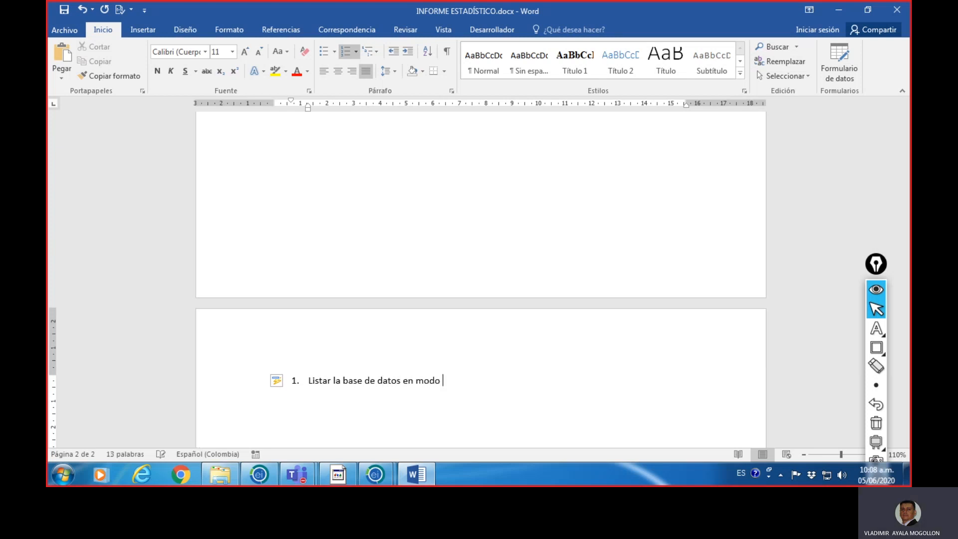
text(grilla donde se muestren)
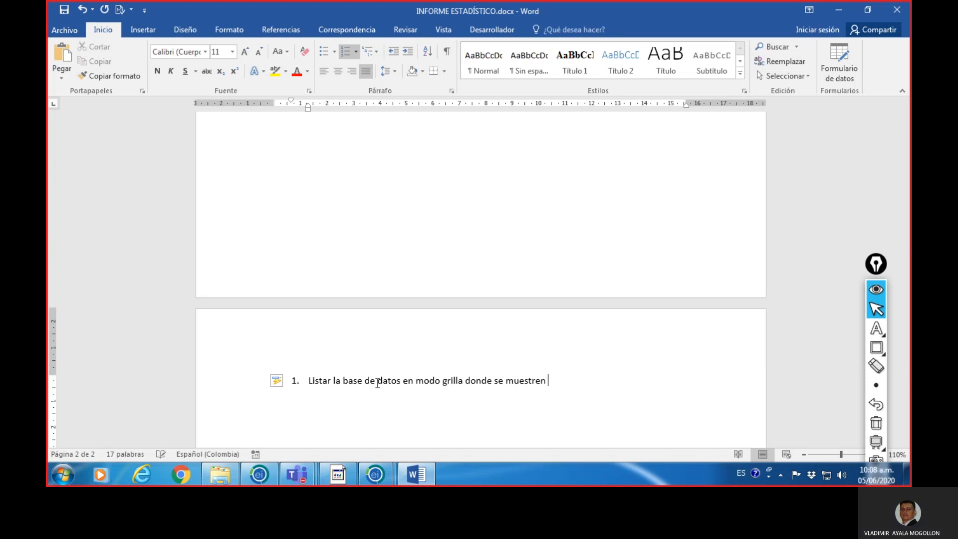
Step: Check the listed variables in the Epi Info Line List and return to the Word report
click(375, 474)
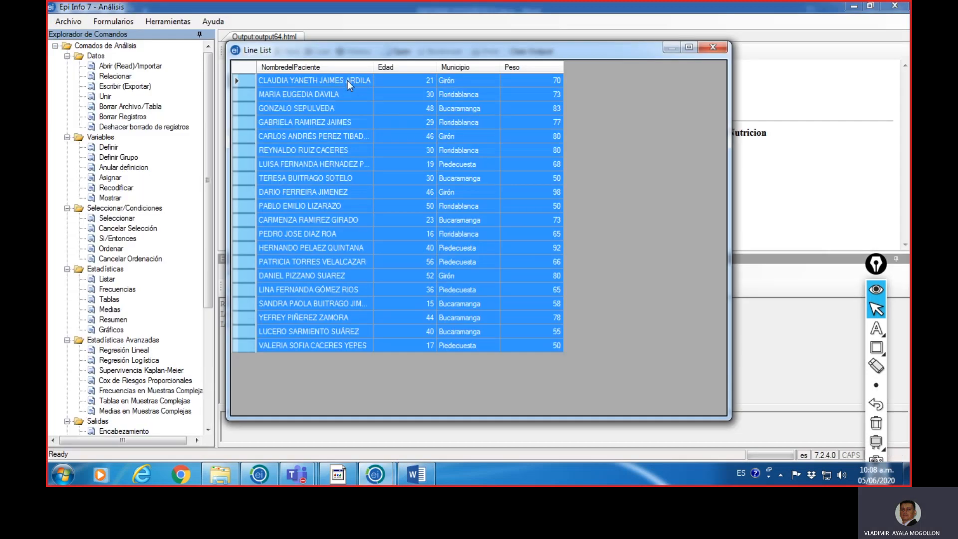
key(alt+Tab)
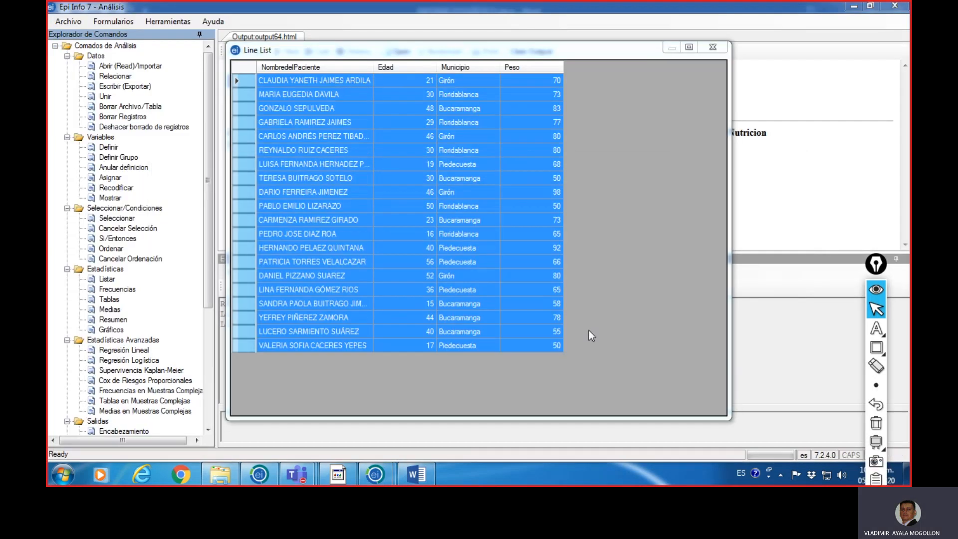
key(alt+Tab)
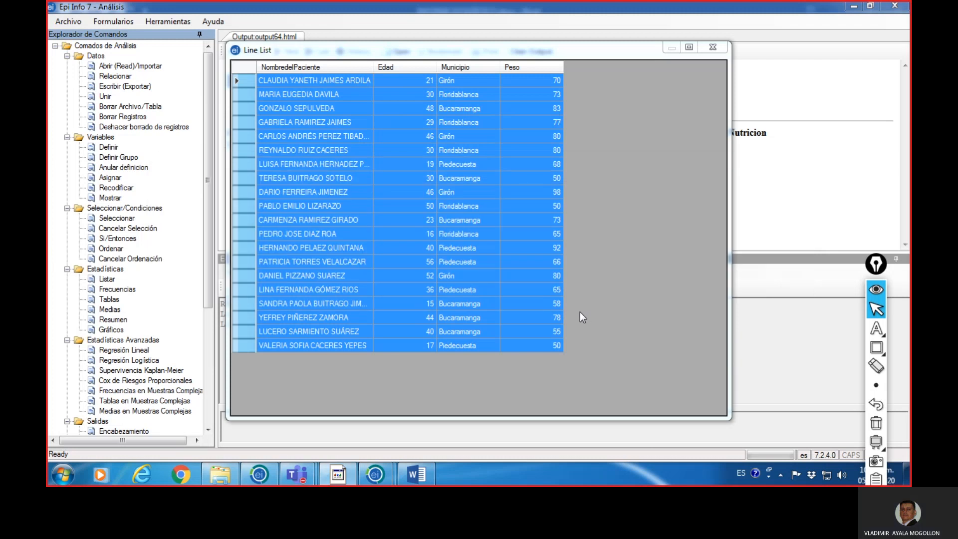
key(alt+Tab)
click(414, 474)
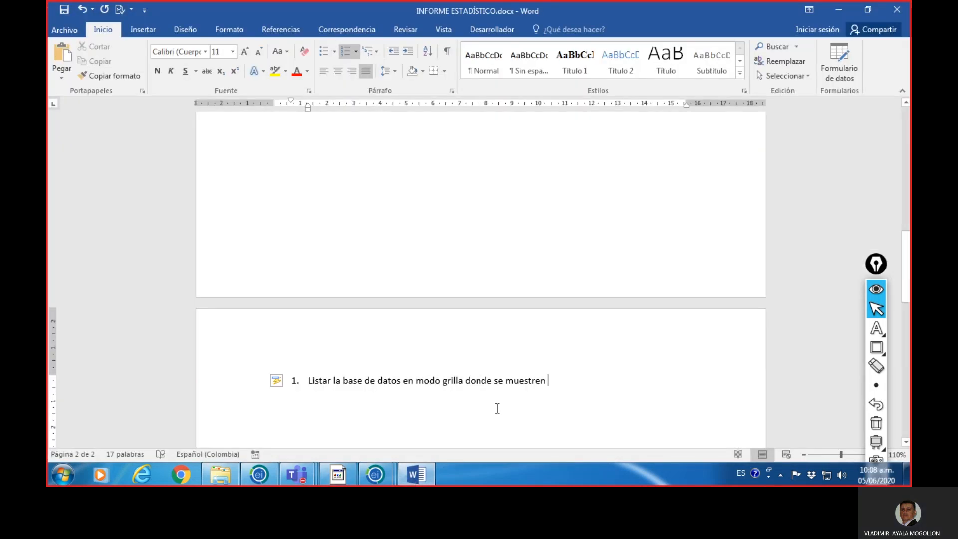
Step: Complete item 1 with "el nombre del paciente, edad municipio y peso." and start an unnumbered line below it
text(el nom)
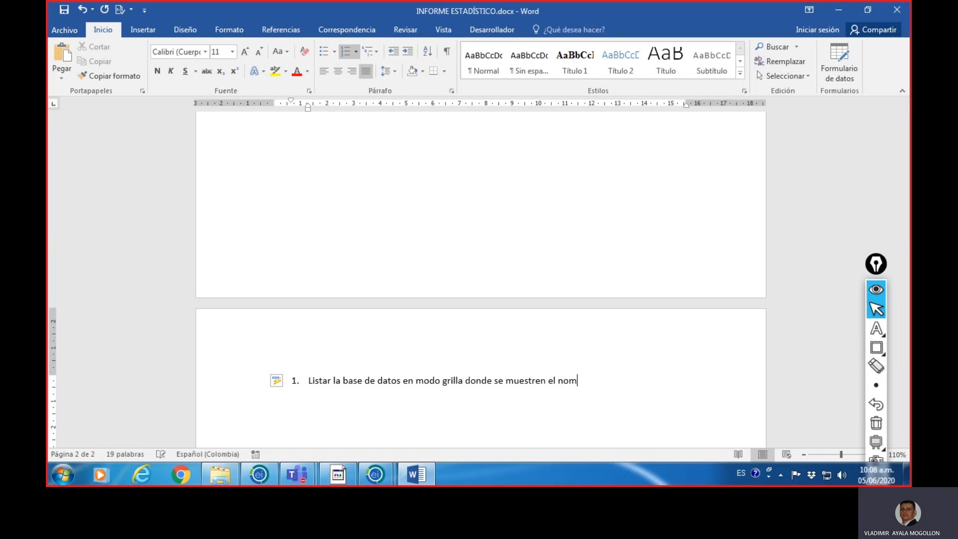
text(bre del pa.cie)
text(n)
key(BackSpace)
key(BackSpace)
key(BackSpace)
key(BackSpace)
key(BackSpace)
key(BackSpace)
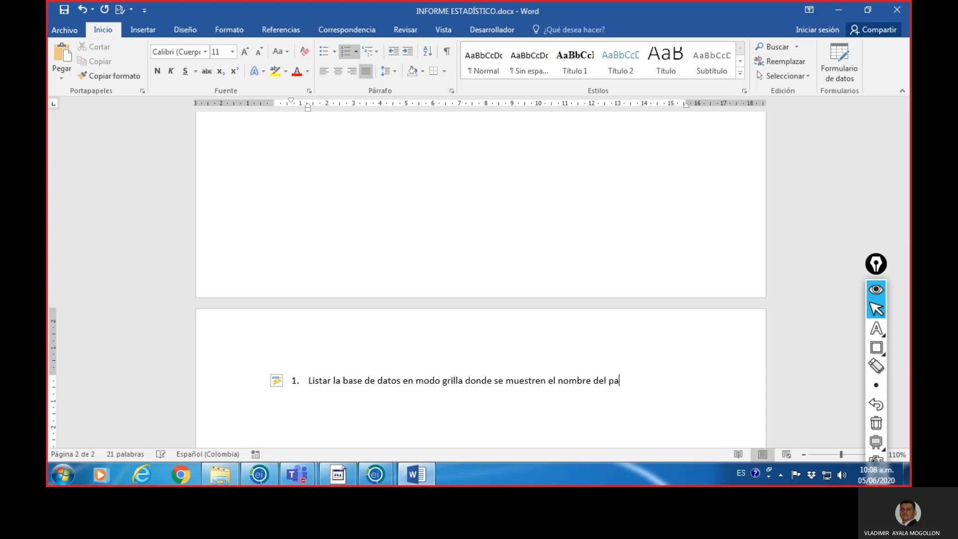
text(ciente ed)
key(BackSpace)
key(BackSpace)
text(, edad mi)
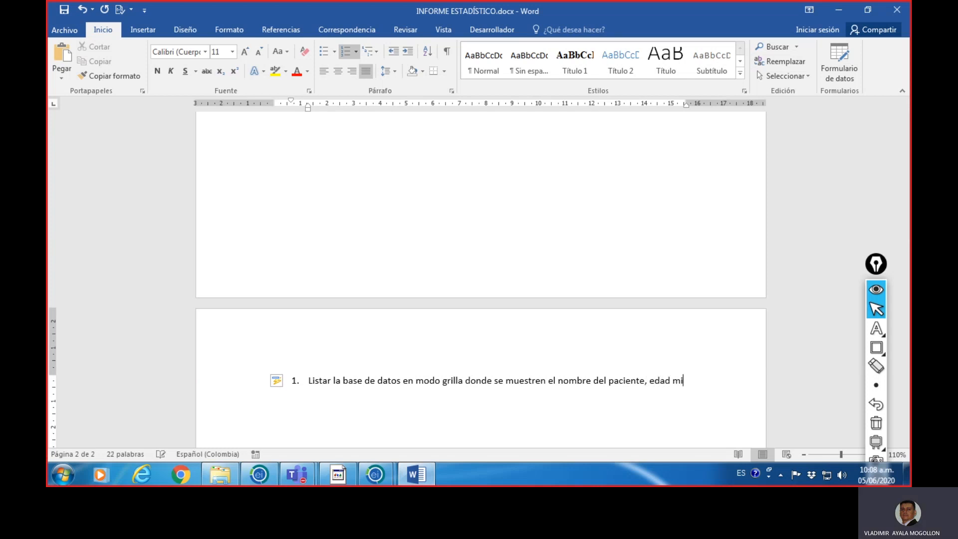
text(nicipio)
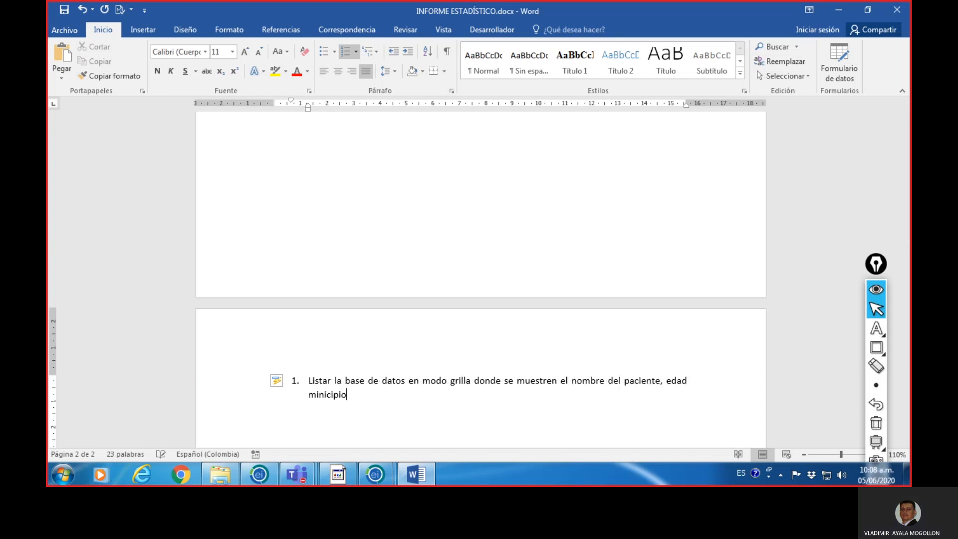
text( y pe)
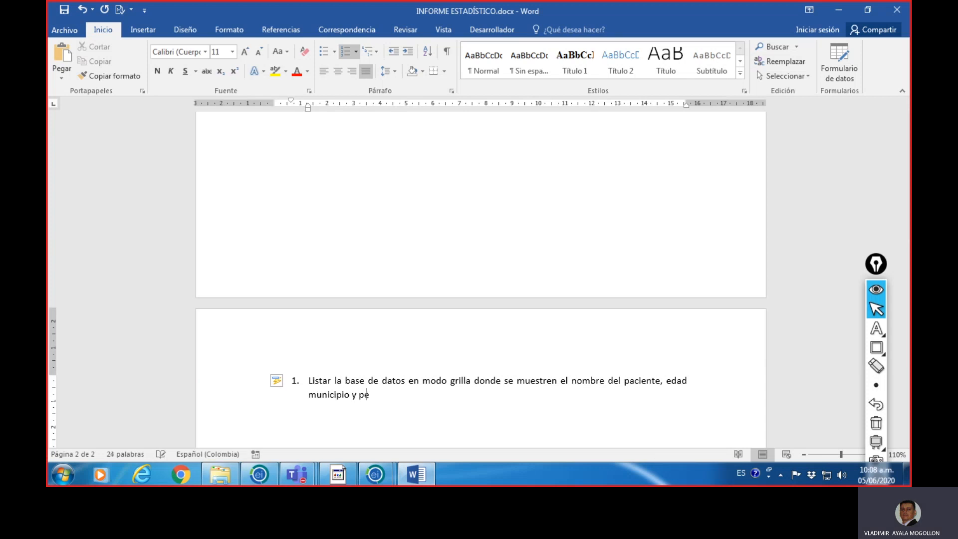
text(so.)
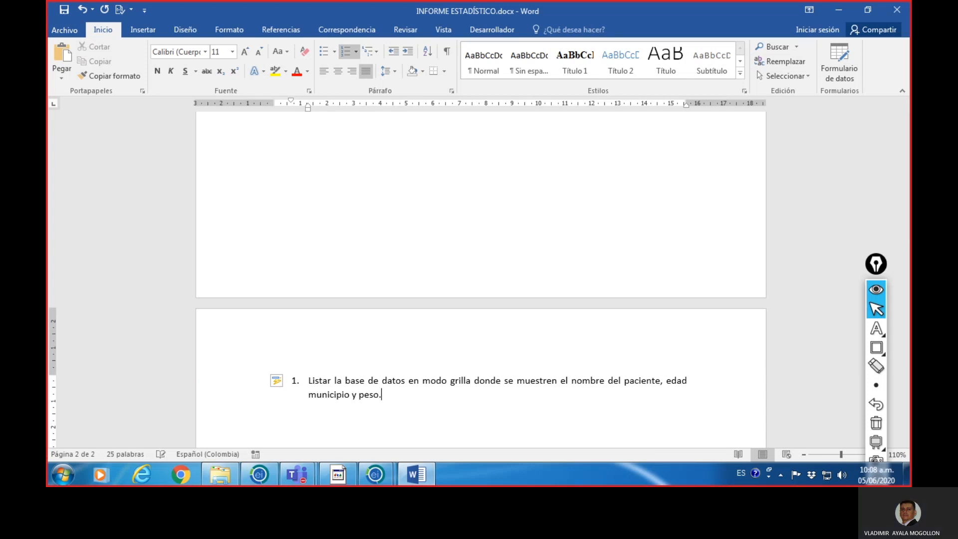
key(Return)
key(BackSpace)
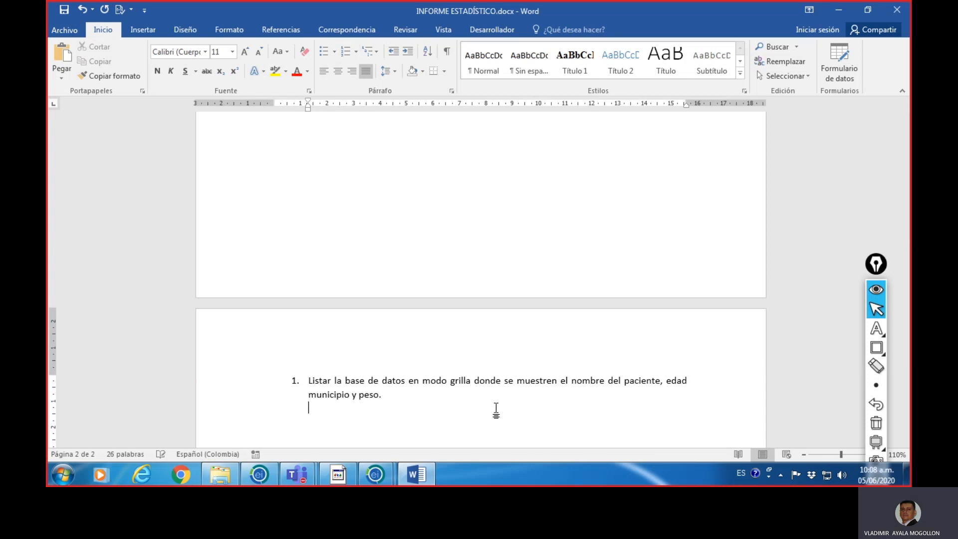
Step: Switch to Epi Info, select only the first Line List record, and put a screenshot of the screen below item 1 in Word
scroll(502, 362, down, 3)
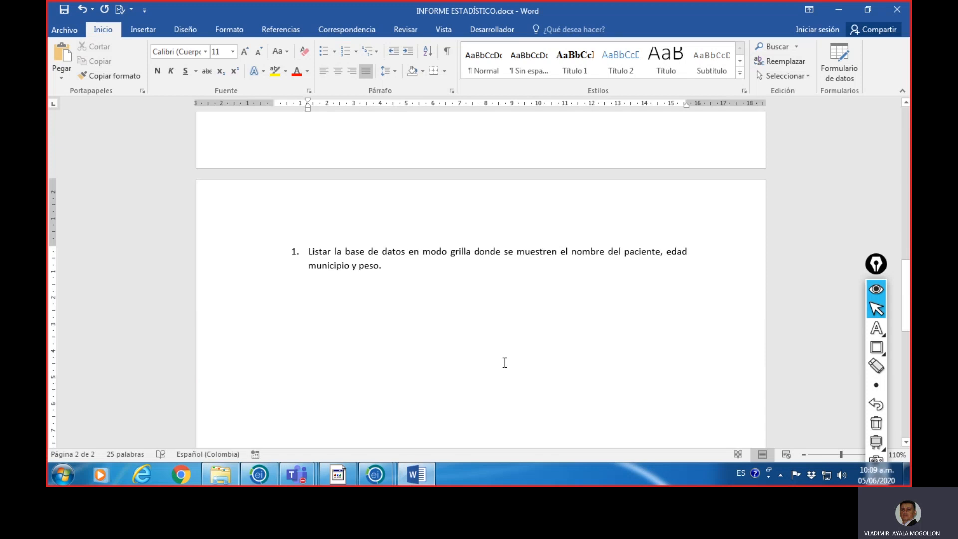
key(alt+Tab)
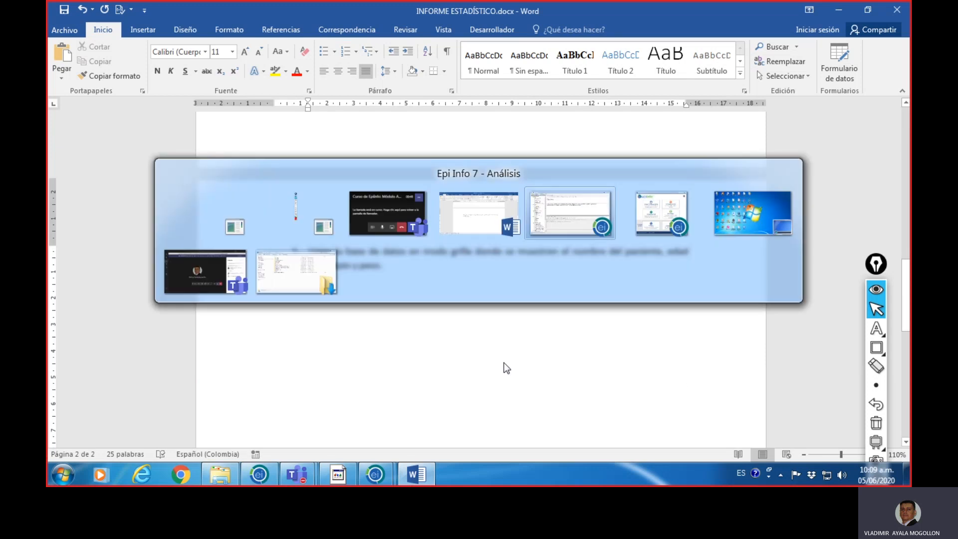
key(alt+Tab)
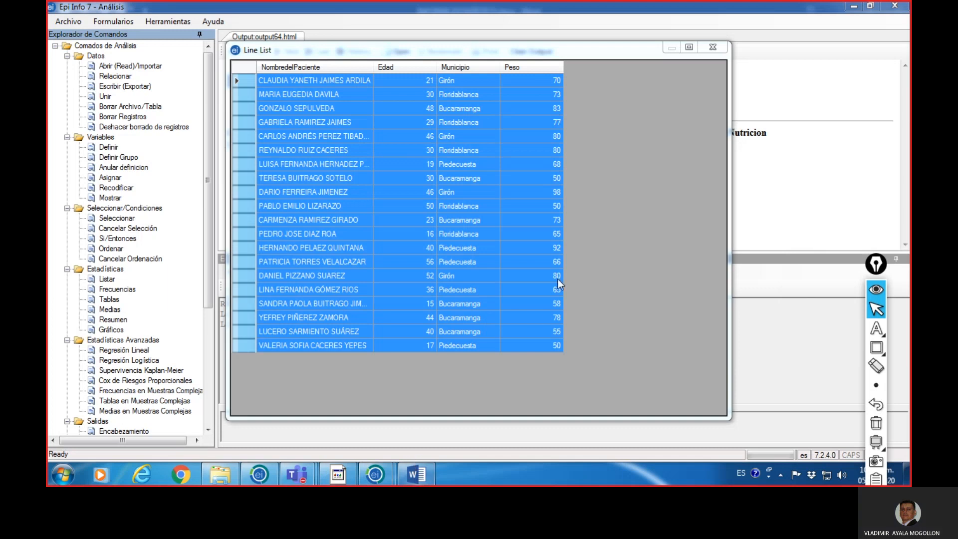
click(579, 183)
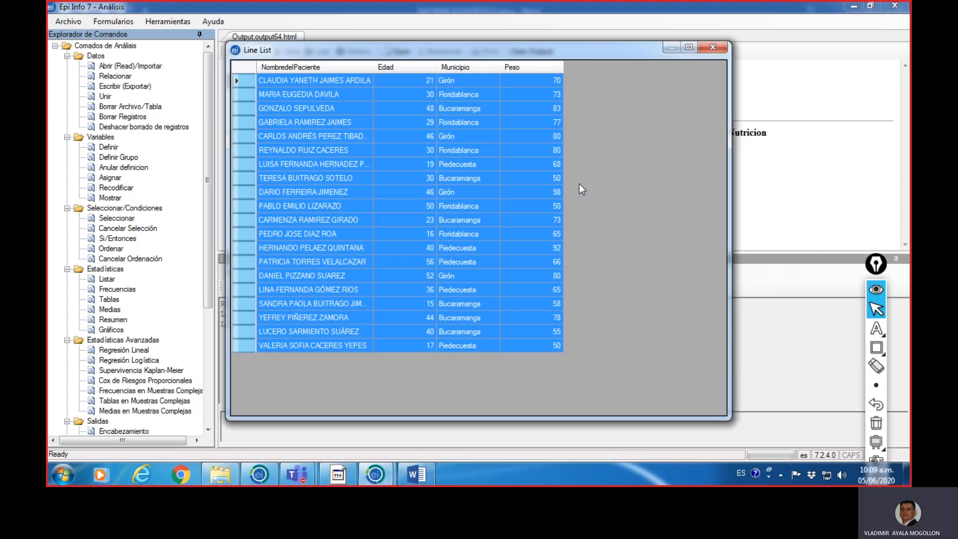
click(250, 82)
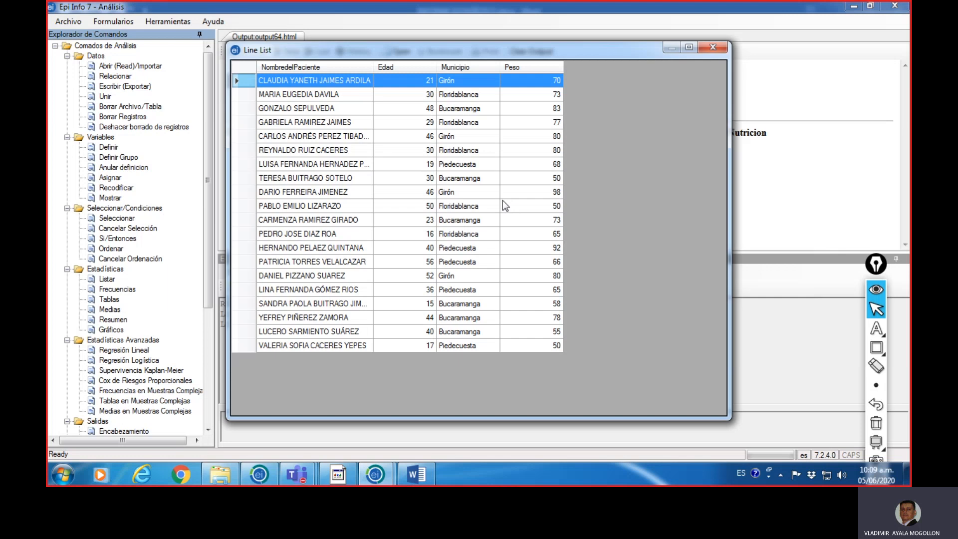
click(418, 479)
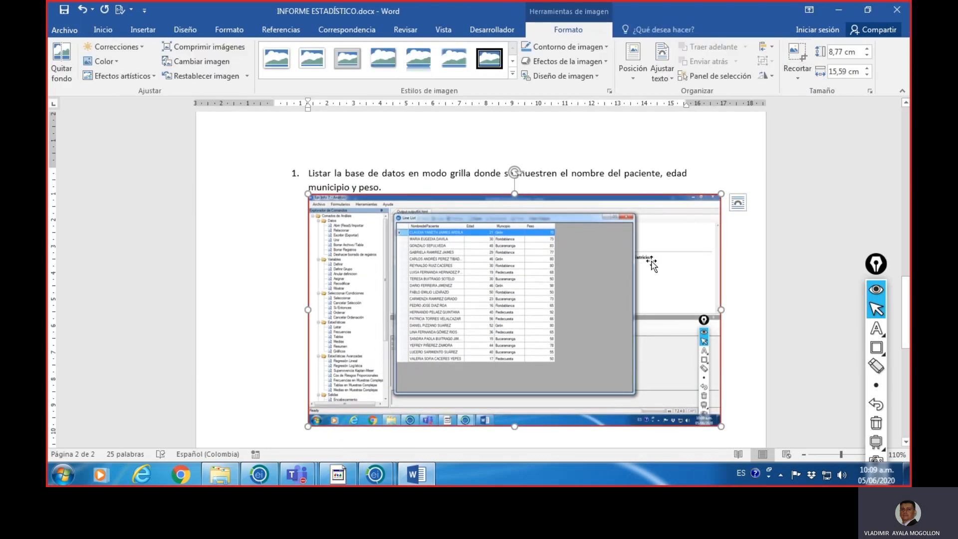
Step: Crop the screenshot below item 1 on all sides so only the Line List columns and records remain
click(796, 62)
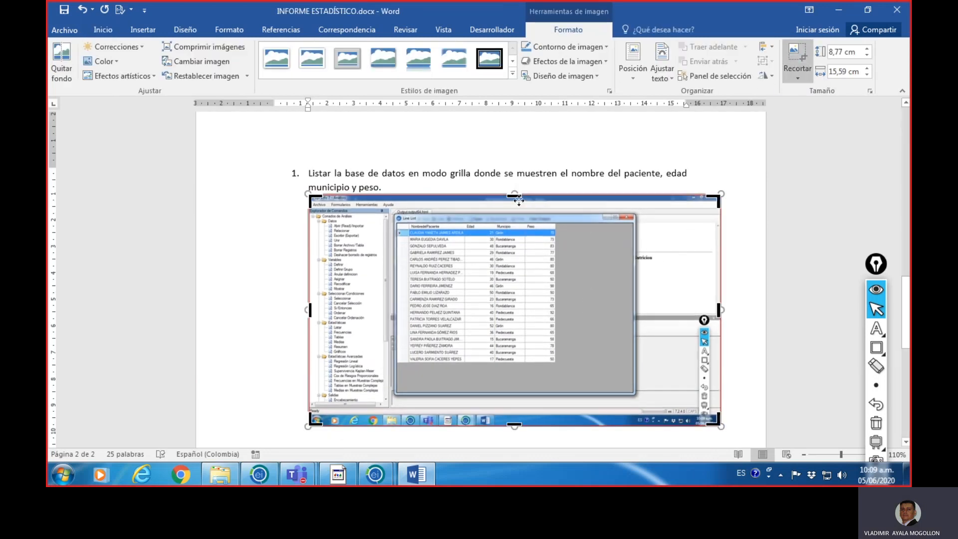
drag(514, 193, 516, 214)
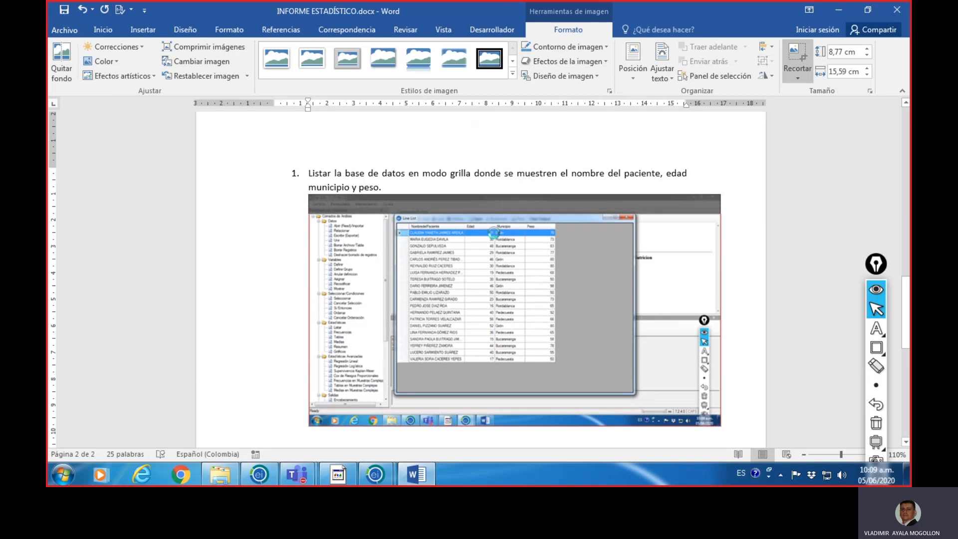
drag(310, 300, 395, 298)
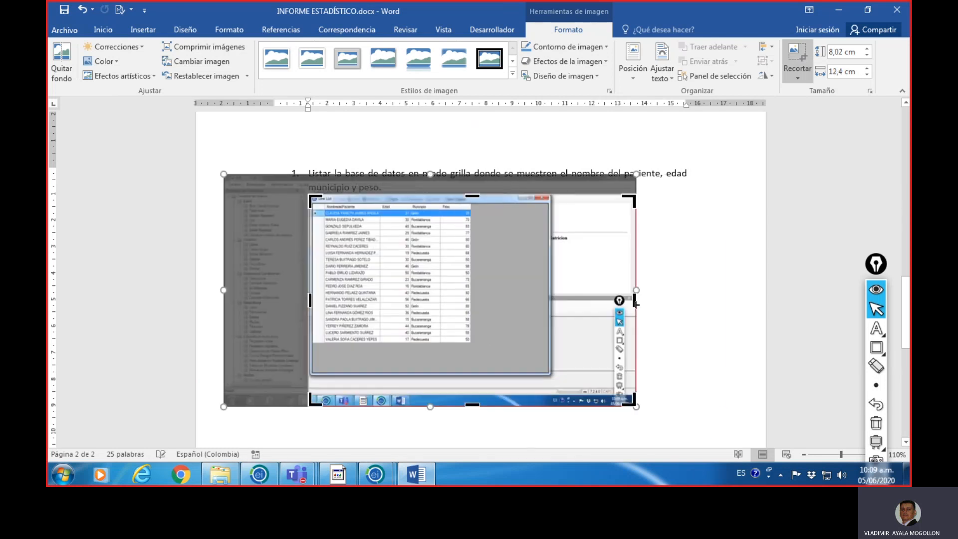
drag(634, 300, 474, 315)
drag(393, 405, 409, 342)
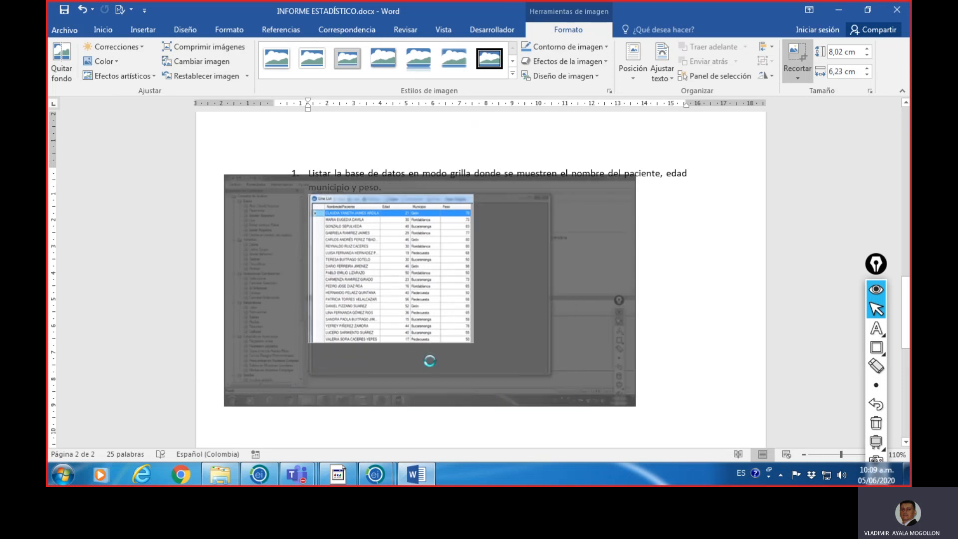
click(758, 307)
Step: Enlarge the cropped Line List picture proportionally below item 1
click(471, 334)
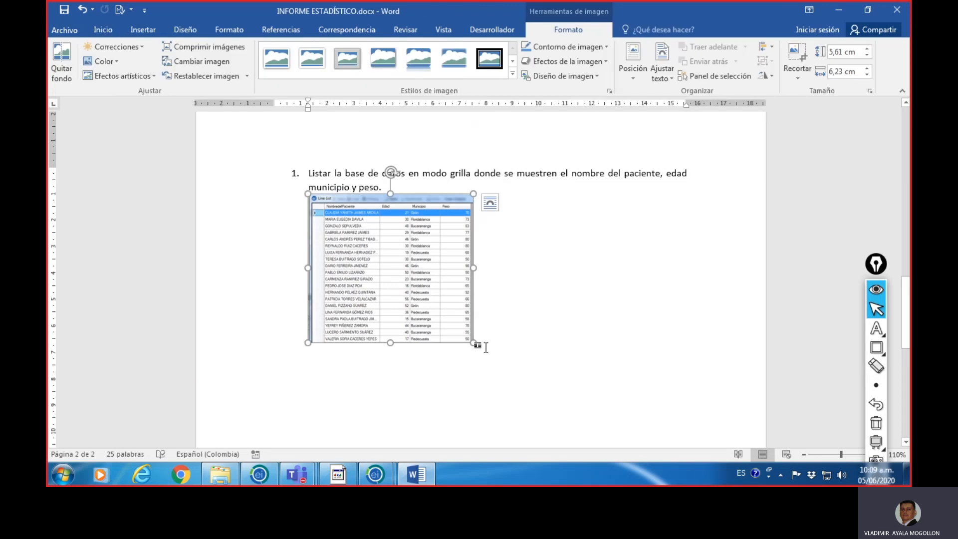
drag(474, 342, 623, 332)
scroll(598, 363, down, 2)
Step: Start numbered item 2 below the Line List picture in the Word report
click(600, 354)
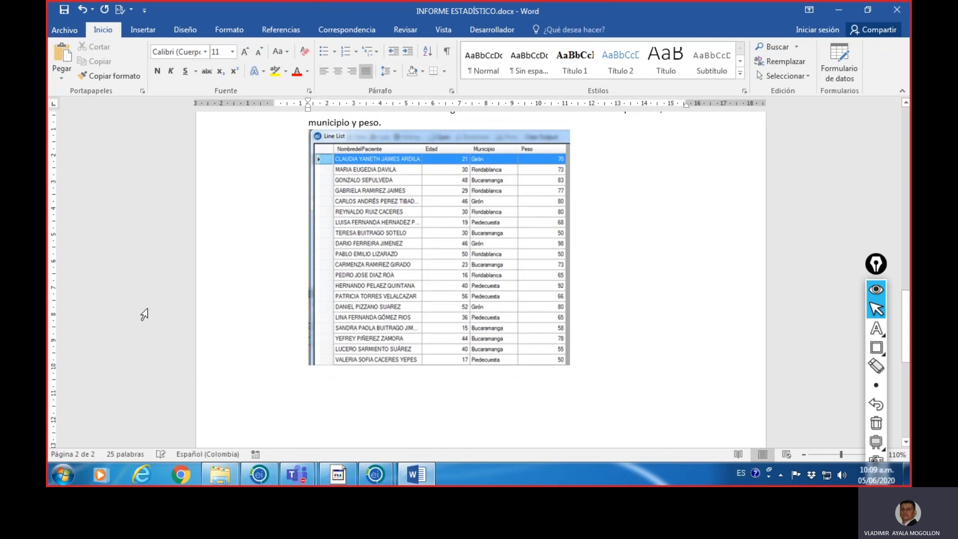
text(2.)
key(space)
scroll(490, 385, up, 1)
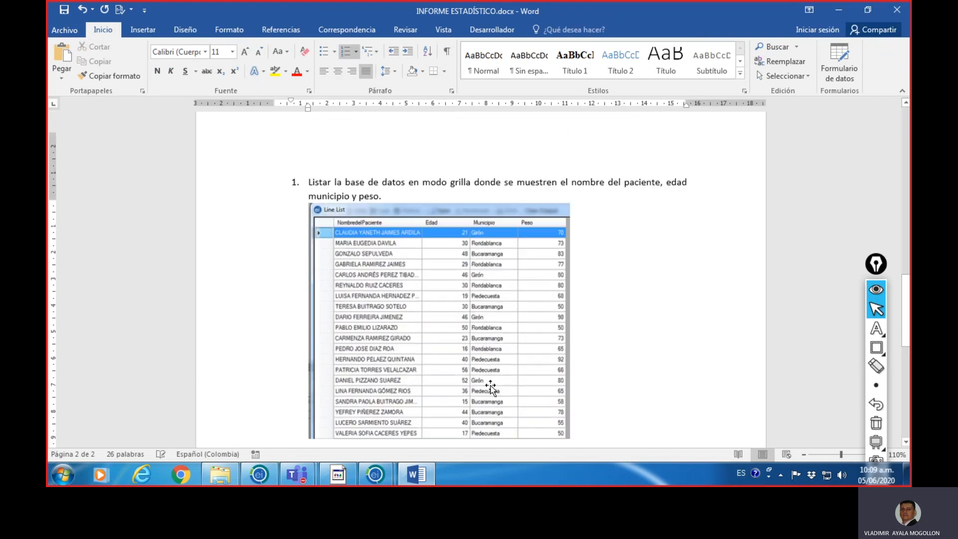
scroll(490, 385, down, 2)
Step: Switch to Epi Info, close the Line List, and start a List command with the "Todo (*) Excepto" option
key(alt+Tab)
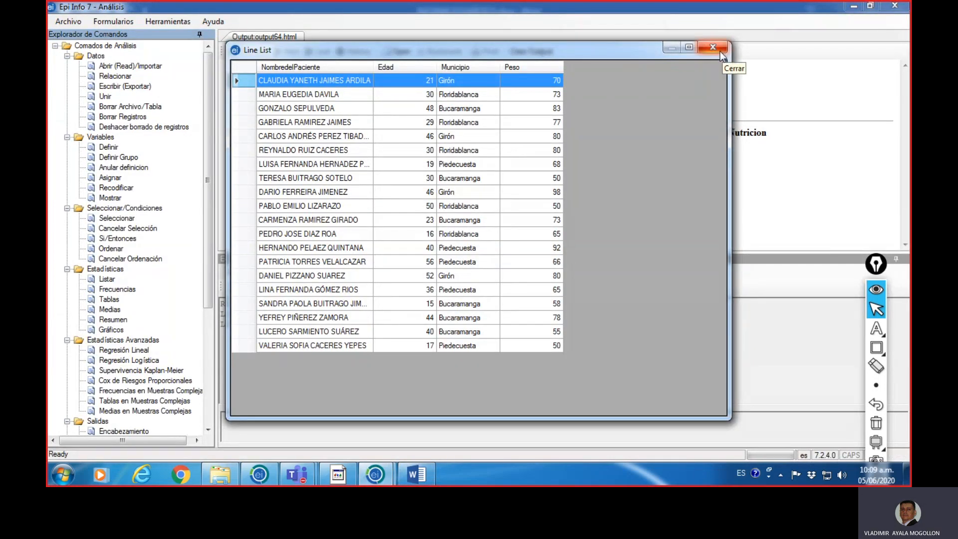
click(712, 46)
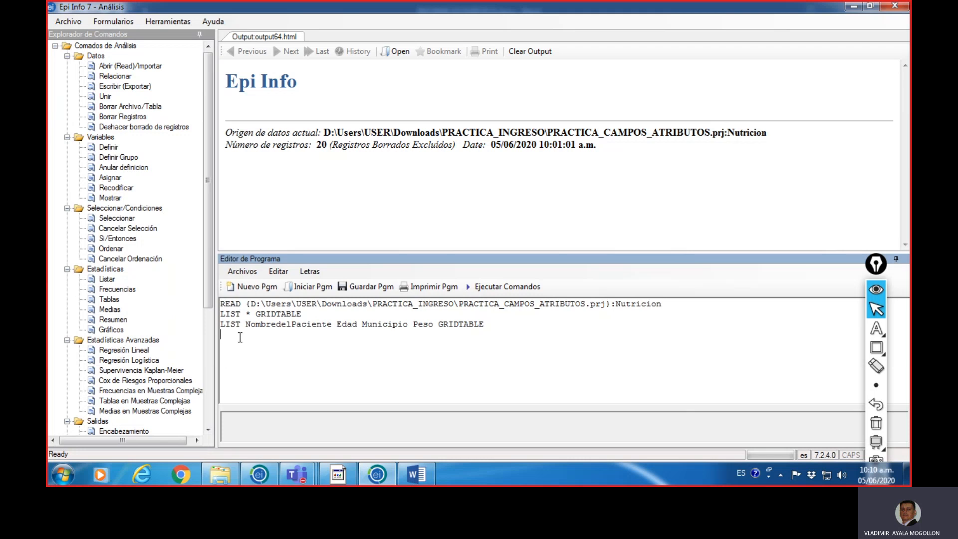
double_click(112, 282)
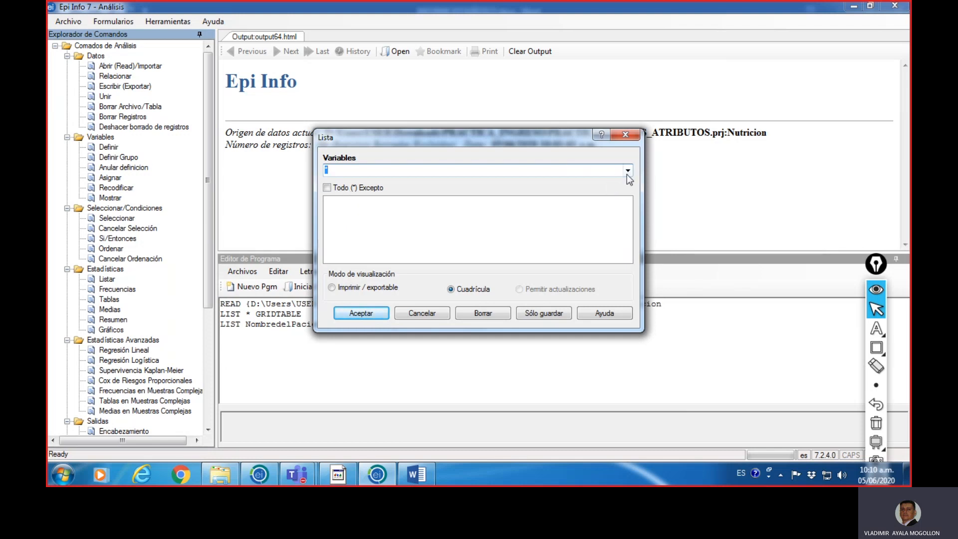
click(327, 188)
Step: Add FirstSaveLogonName, FirstSaveTime and FKEY to the variables excluded from the list
click(627, 170)
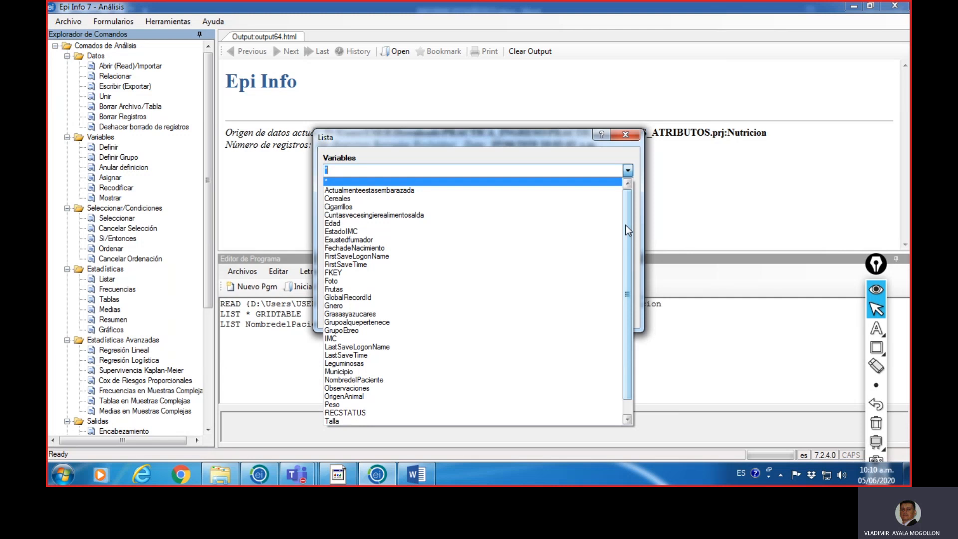
click(357, 257)
click(627, 171)
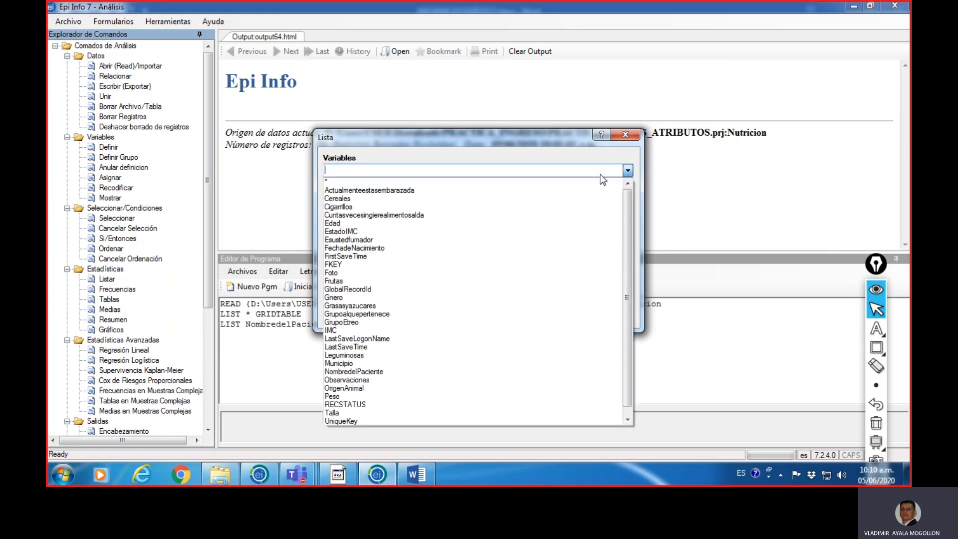
click(419, 256)
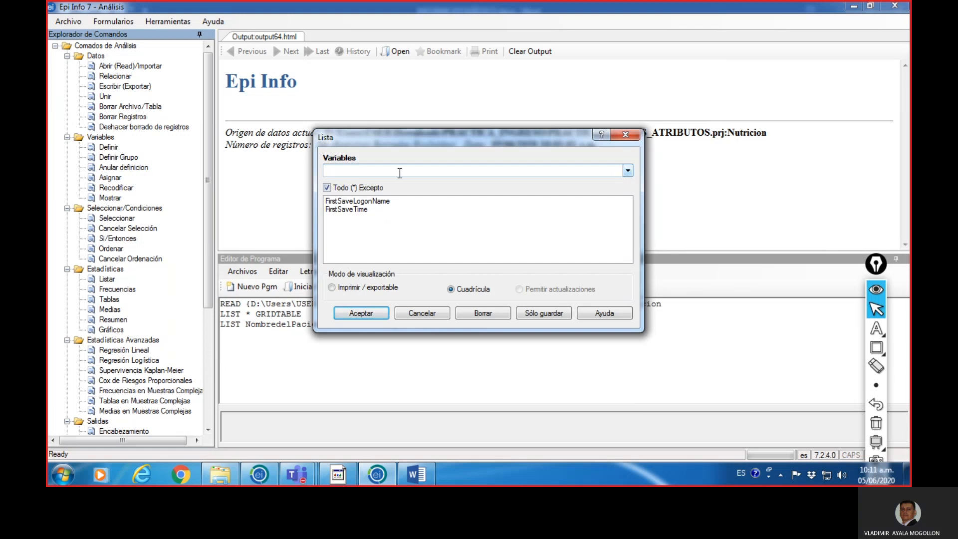
click(627, 171)
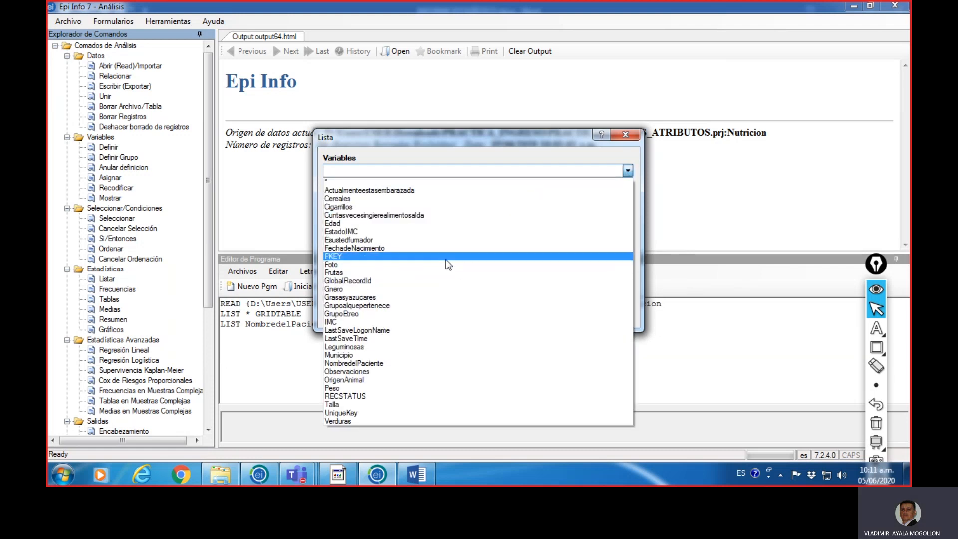
click(636, 193)
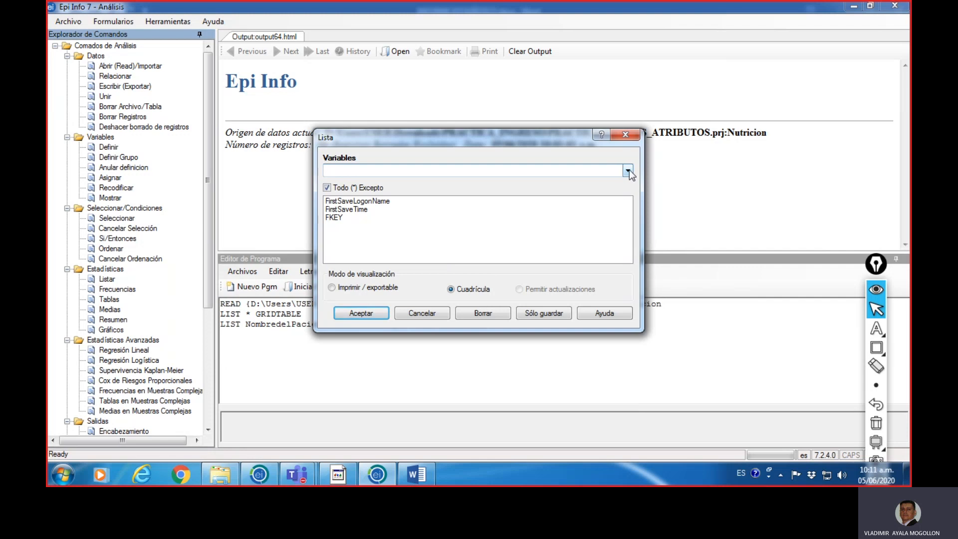
Step: Also exclude GlobalRecordId, LastSaveTime, UniqueKey and LastSaveLogonName from the list
click(628, 171)
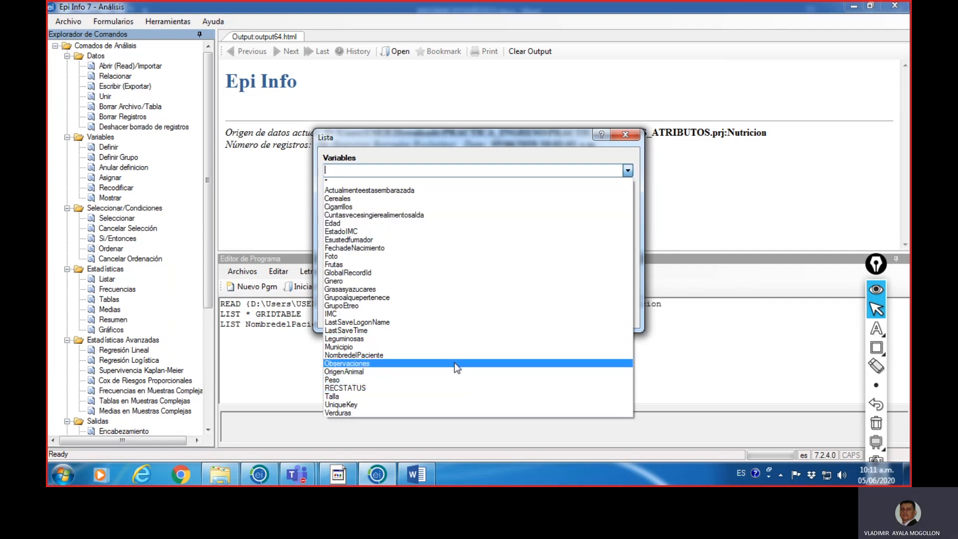
click(448, 272)
click(626, 171)
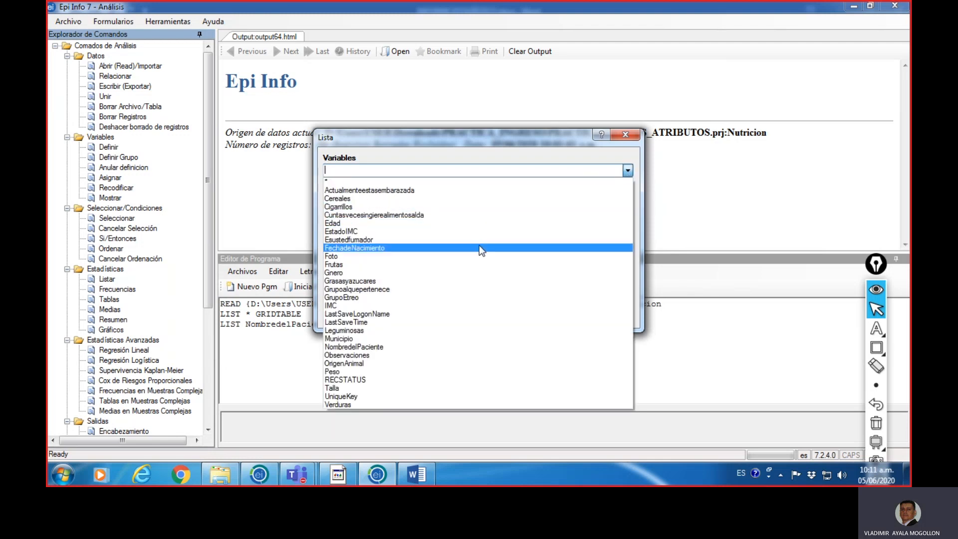
click(441, 321)
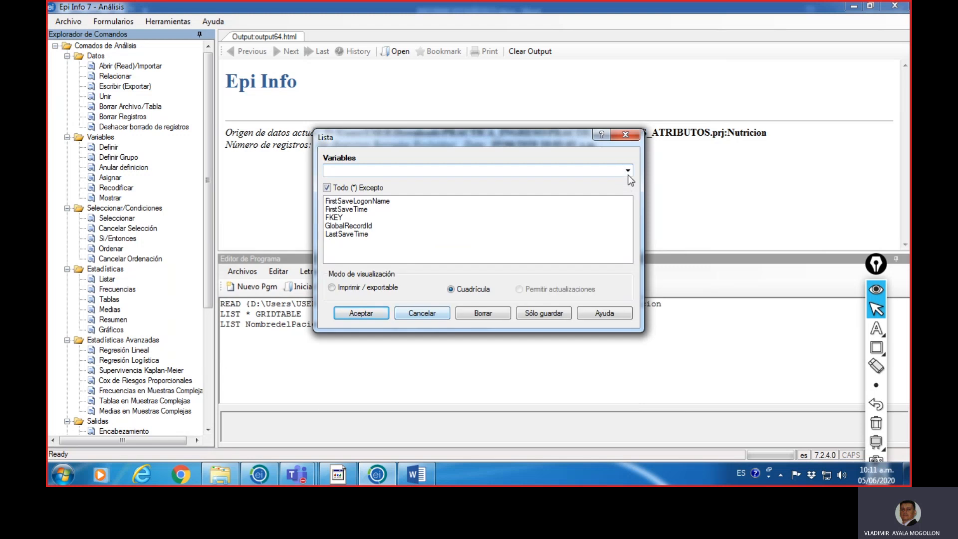
click(627, 171)
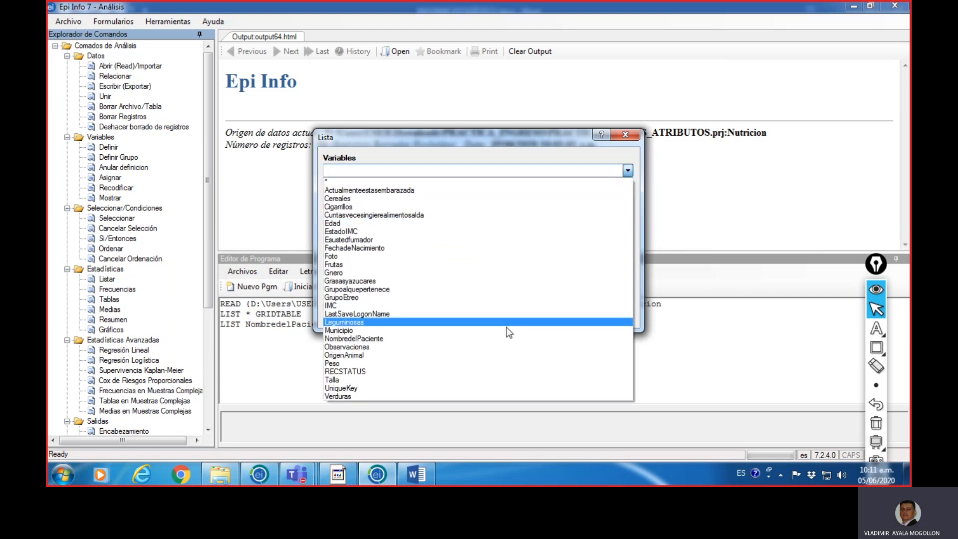
click(506, 388)
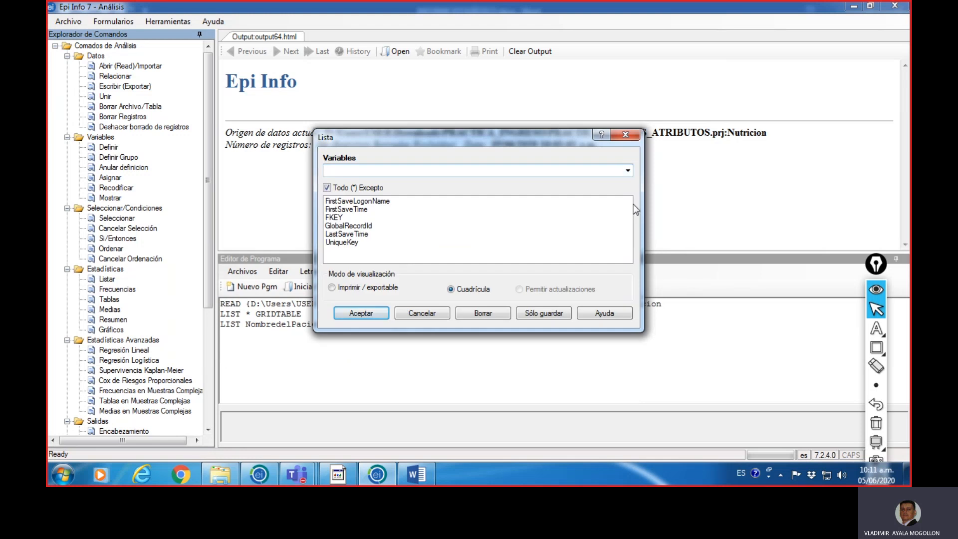
click(628, 171)
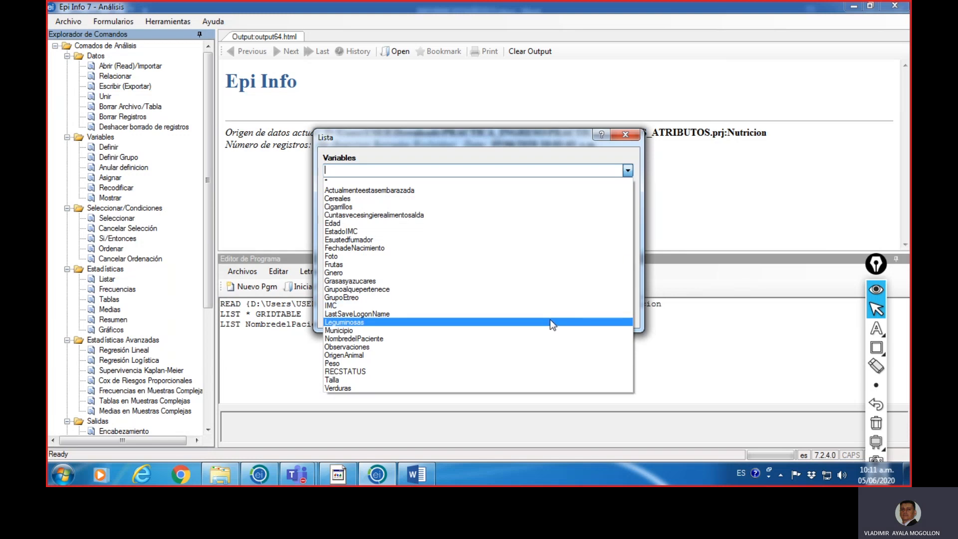
click(552, 318)
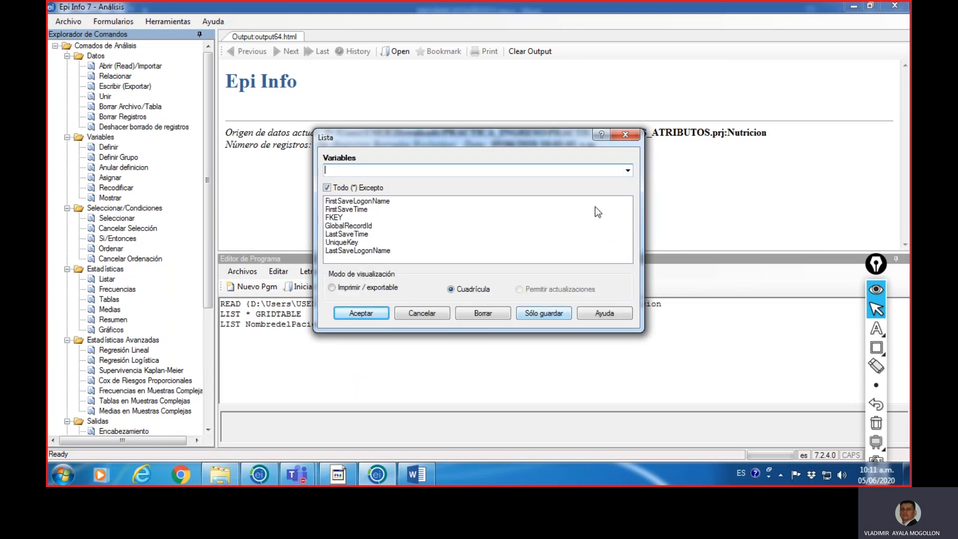
click(631, 172)
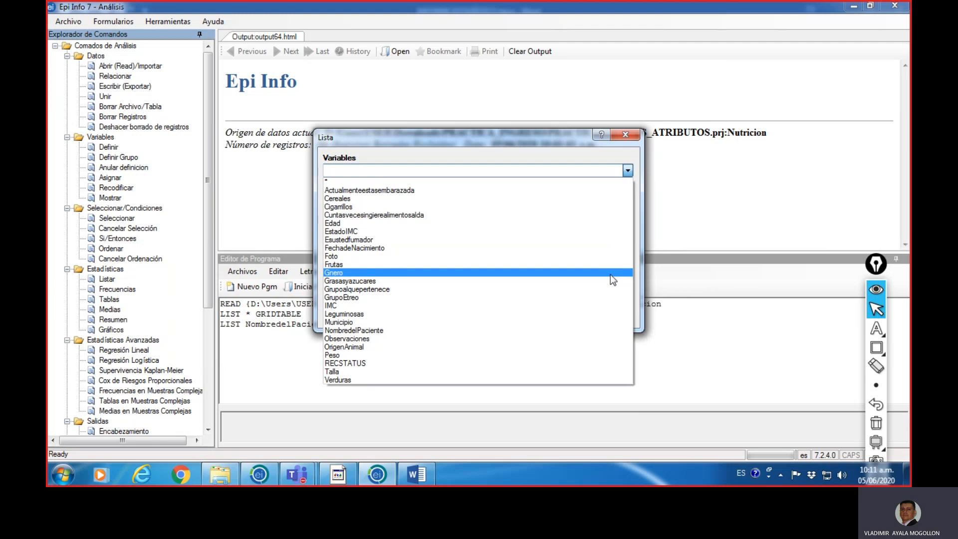
click(638, 170)
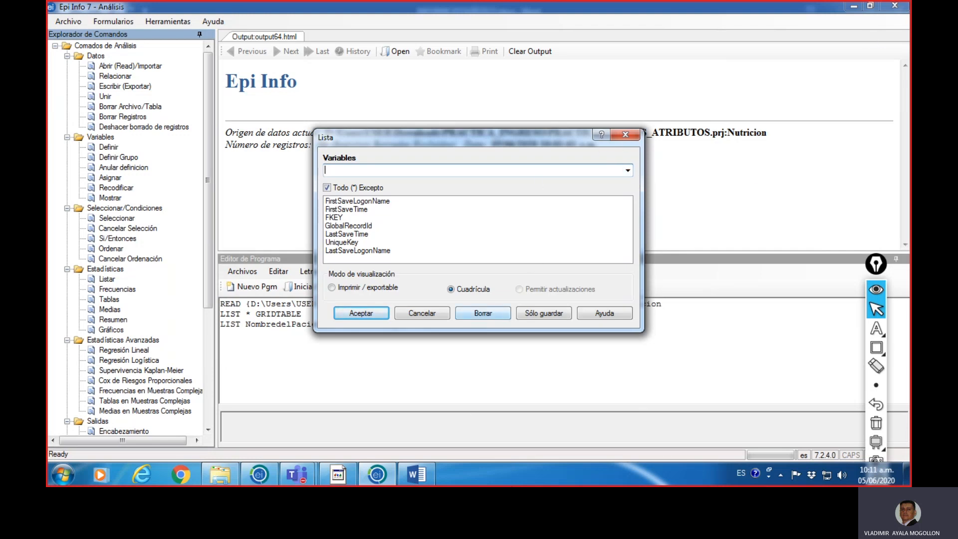
Step: Run the list in "Imprimir / exportable" mode and look over the records in the output
click(332, 288)
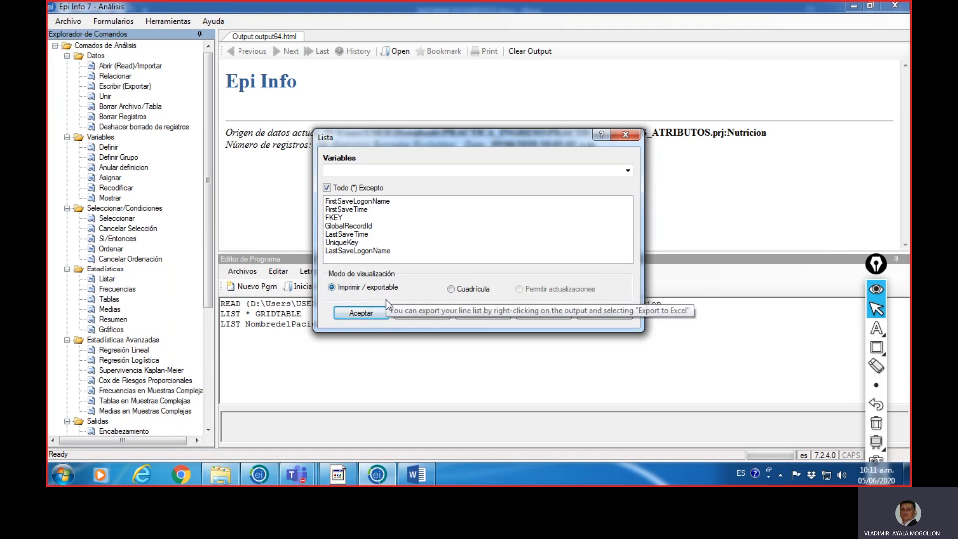
click(361, 313)
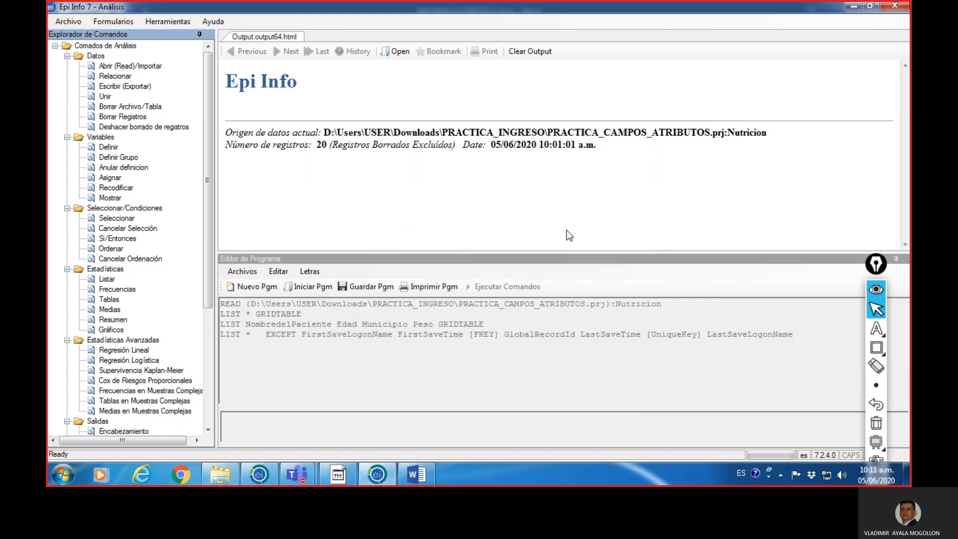
drag(904, 81, 905, 152)
drag(493, 243, 464, 244)
drag(904, 151, 905, 79)
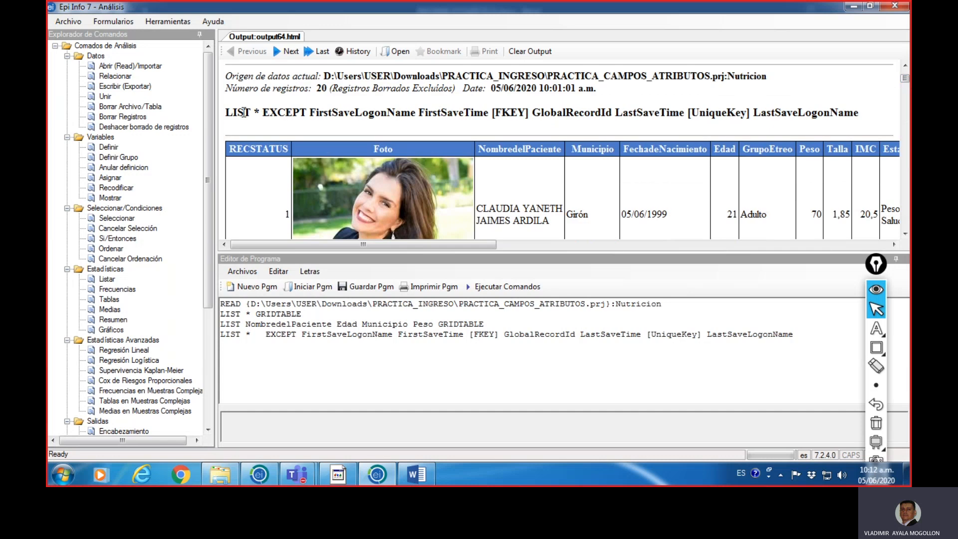
Step: Examine the LIST * EXCEPT command in the output heading and in the program editor
drag(226, 112, 860, 113)
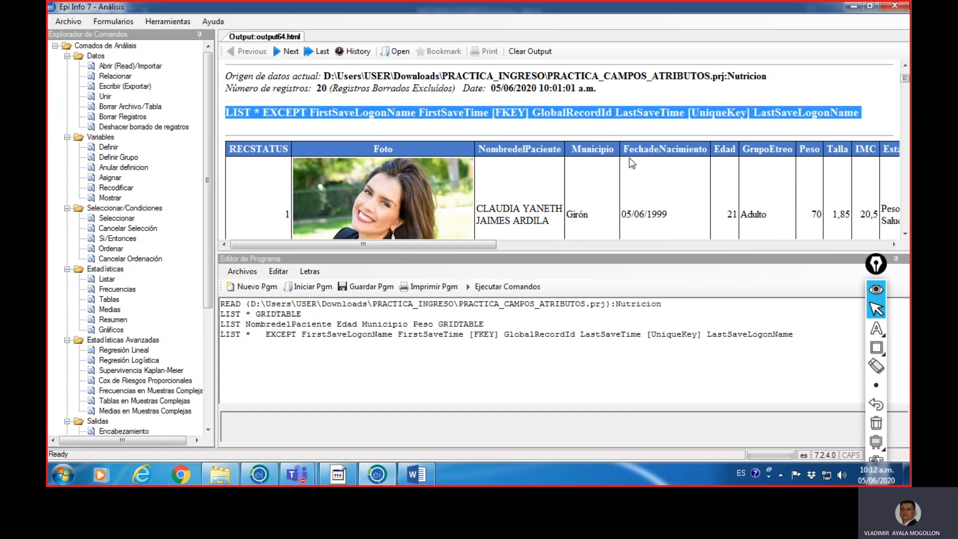
click(602, 130)
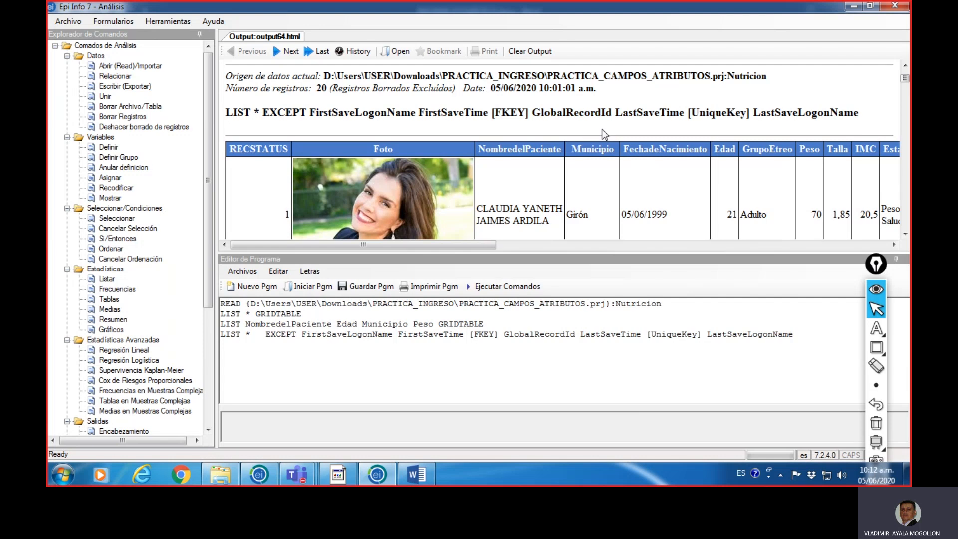
click(239, 351)
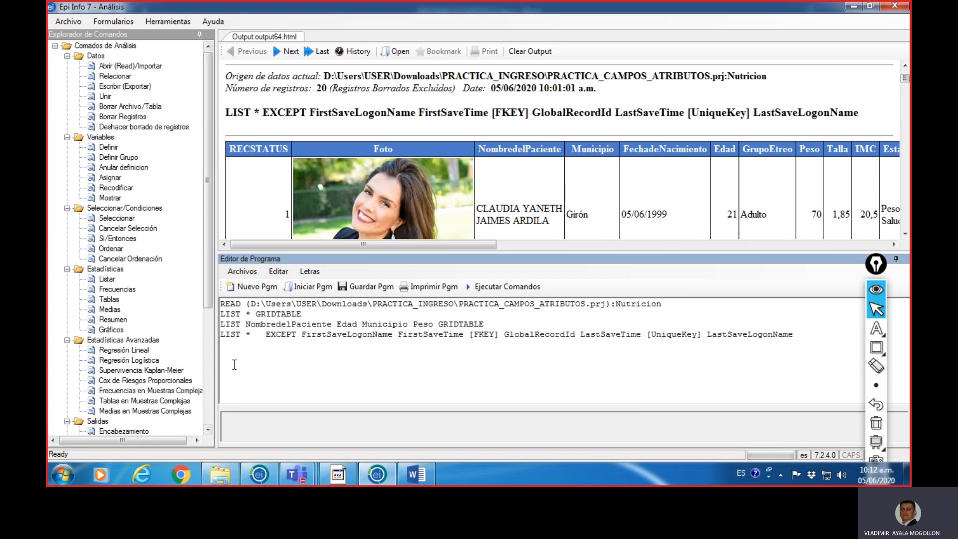
Step: List the variables NombredelPaciente, Edad and Municipio in "Imprimir / exportable" mode
double_click(111, 279)
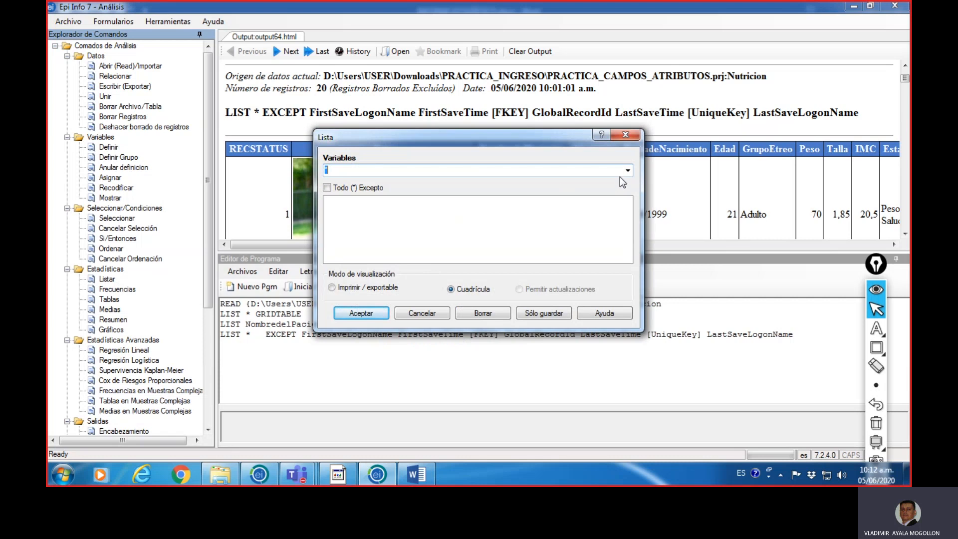
click(627, 171)
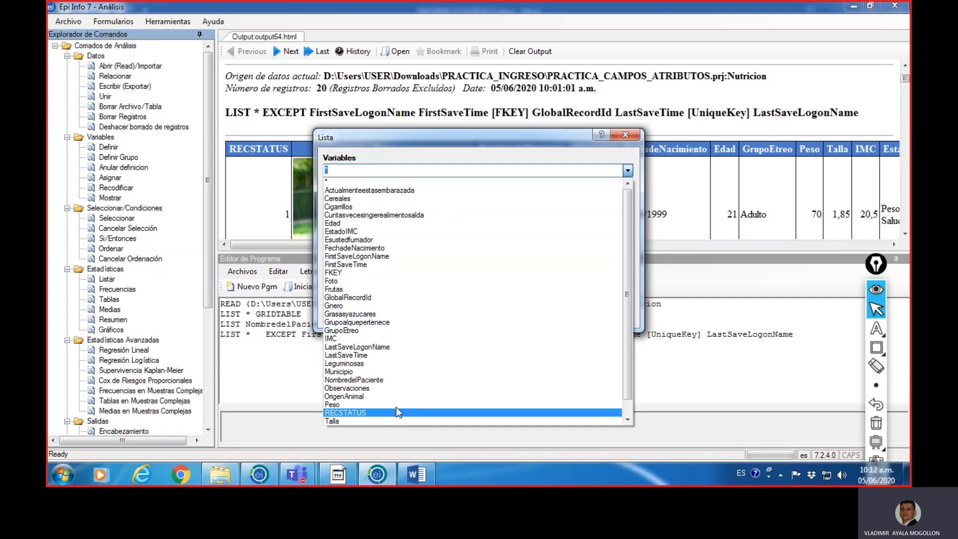
click(394, 380)
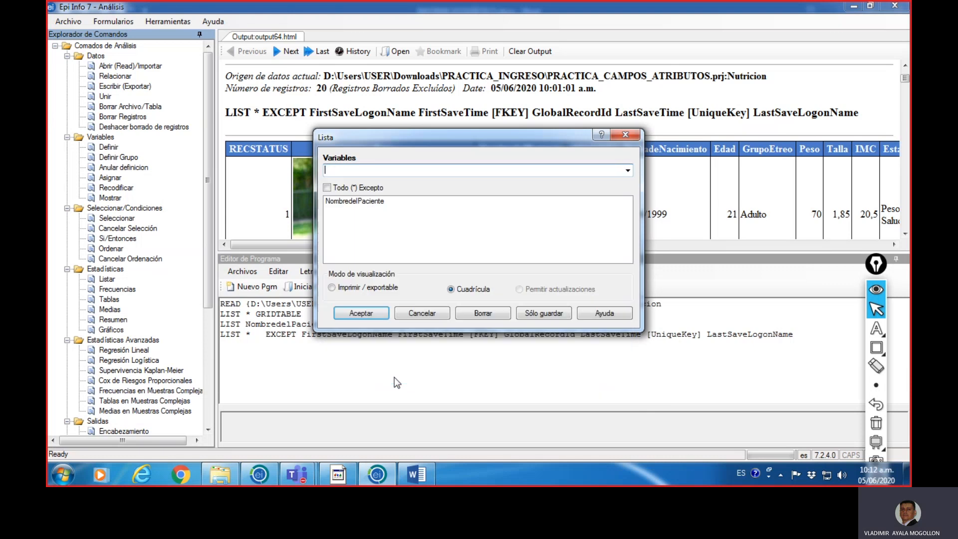
click(627, 171)
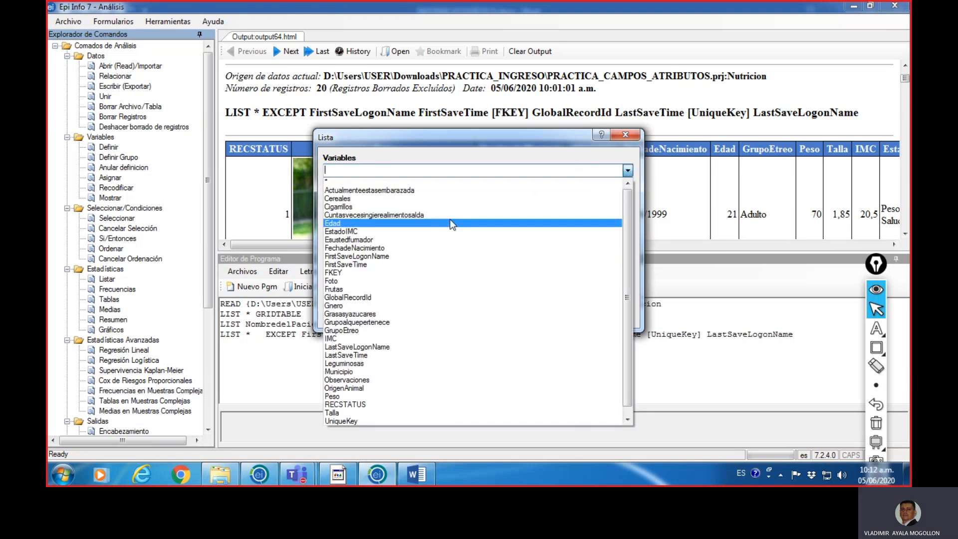
click(451, 224)
click(627, 171)
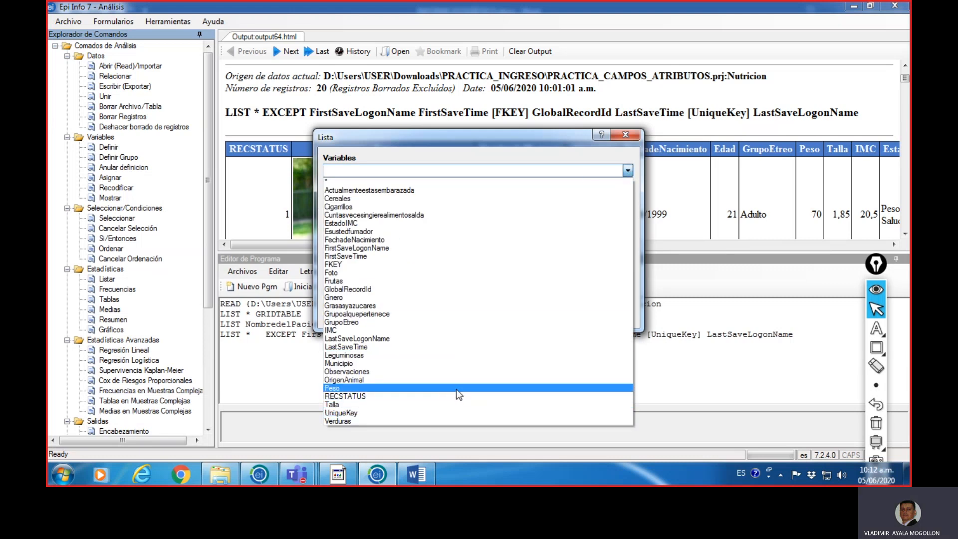
click(436, 364)
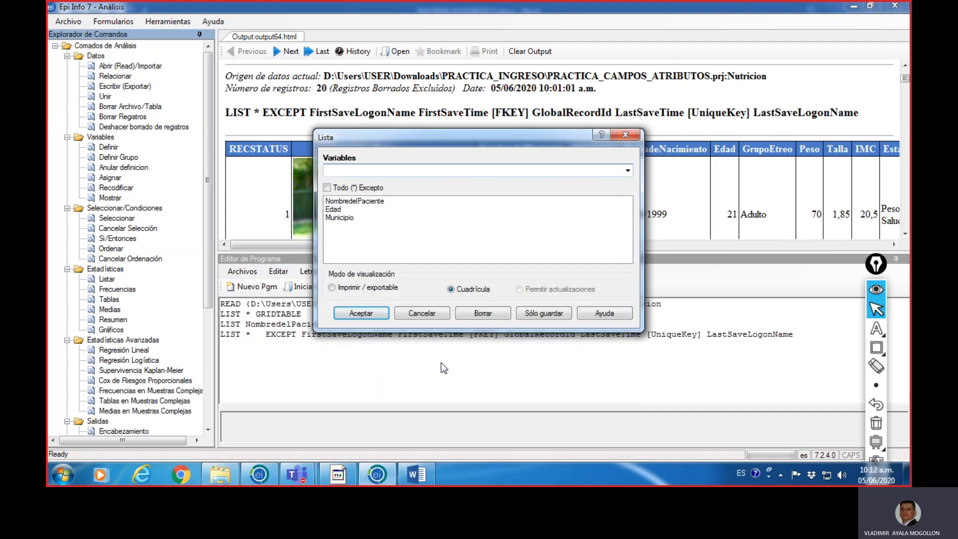
click(332, 287)
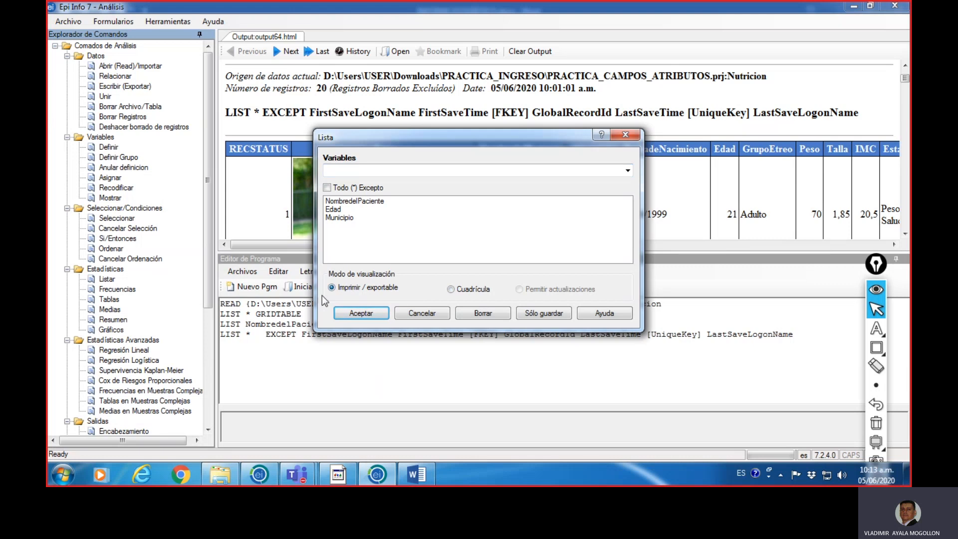
click(360, 313)
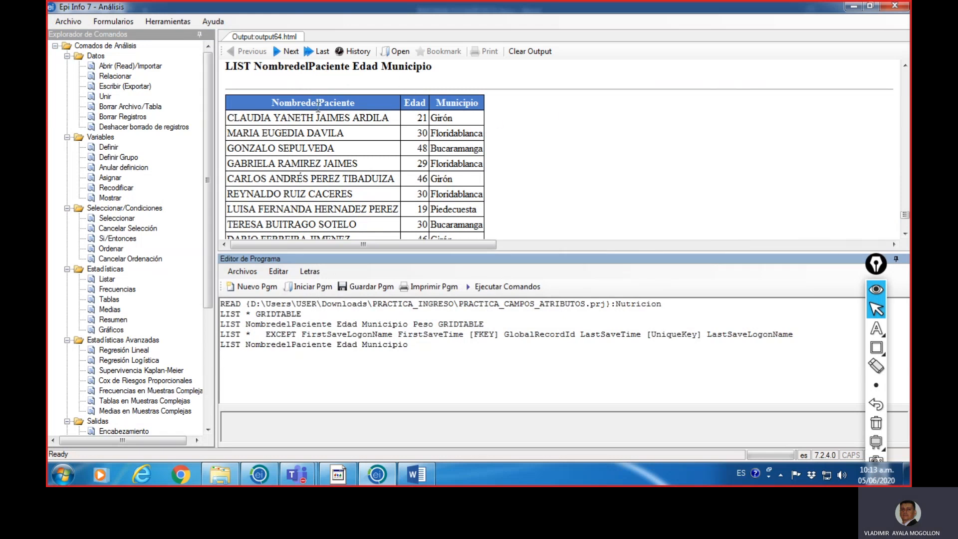
Step: Copy the whole NombredelPaciente, Edad and Municipio table from the output and switch to the INFORME ESTADÍSTICO.docx report in Word
click(549, 112)
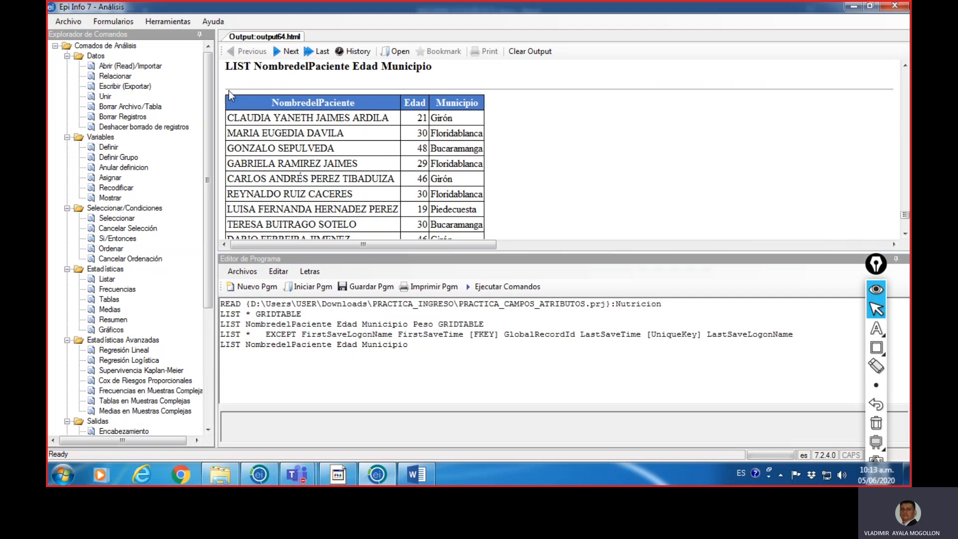
drag(251, 106, 471, 225)
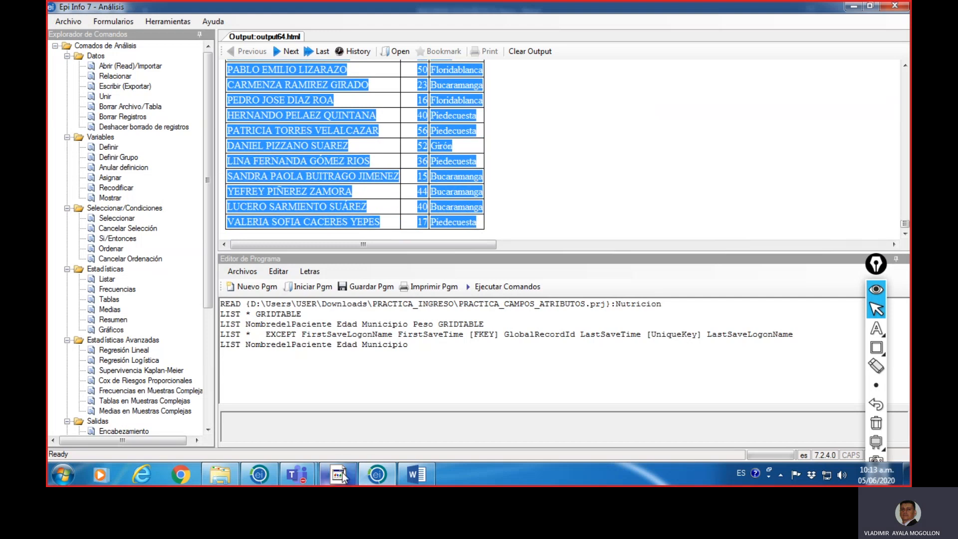
click(413, 480)
Step: Write numbered item 2 below the grid list image as "Listado modo exportable de las variables mencionadas:"
scroll(402, 384, down, 3)
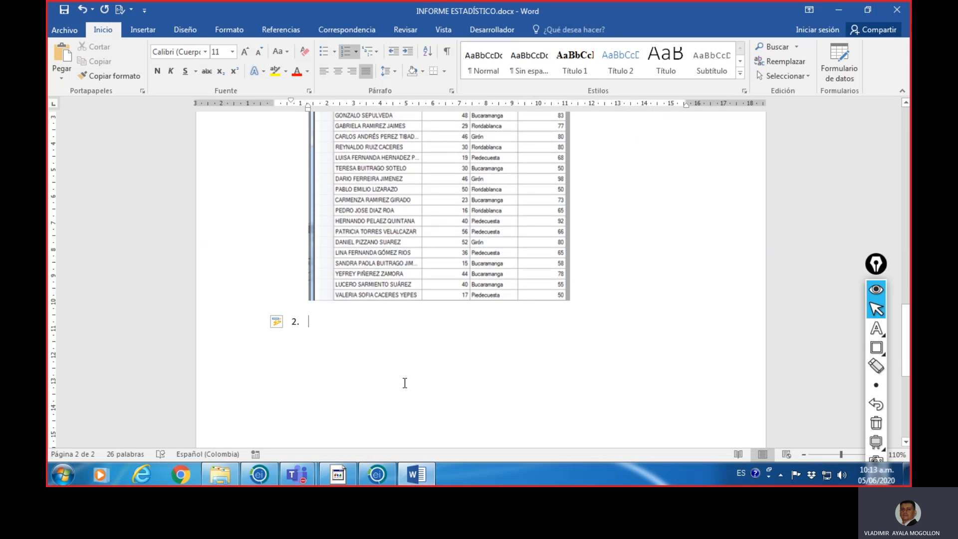
text(List)
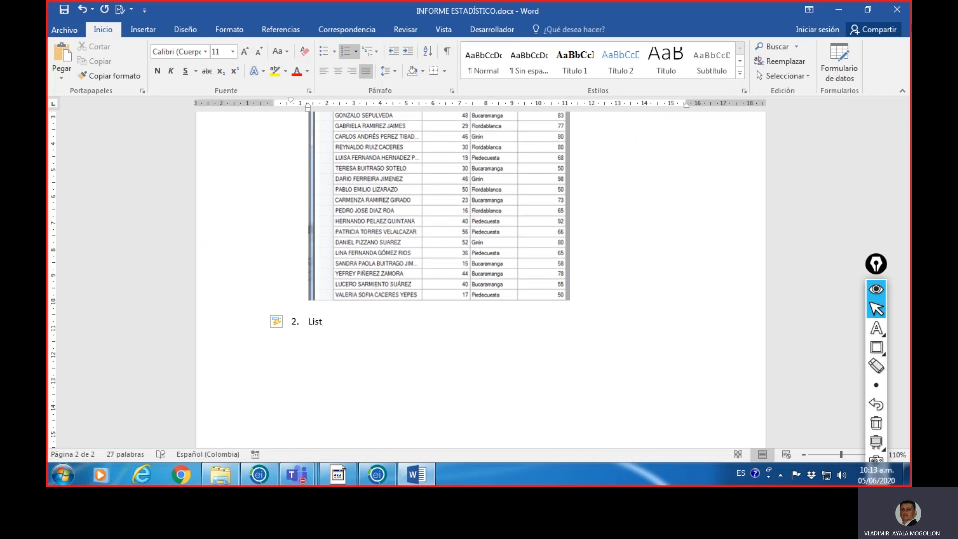
text(ado)
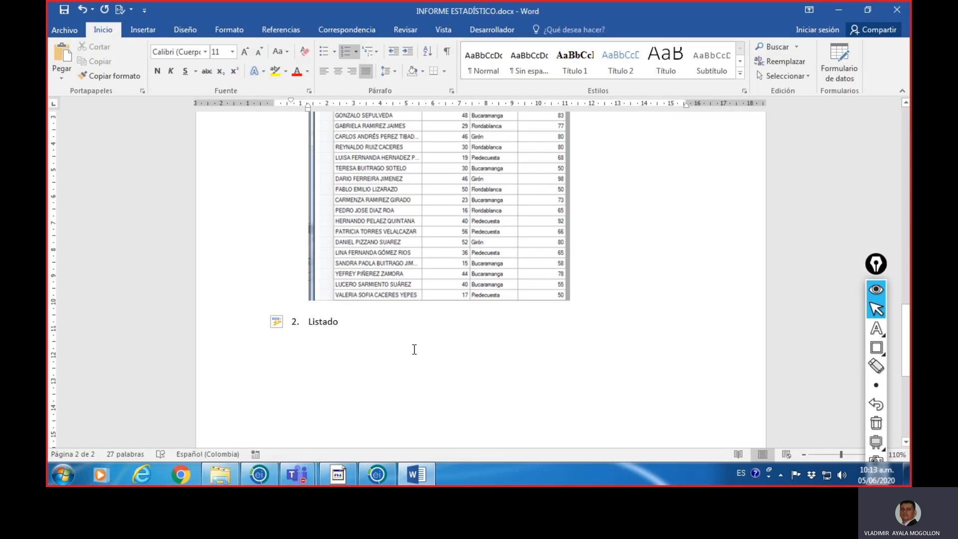
scroll(441, 338, up, 5)
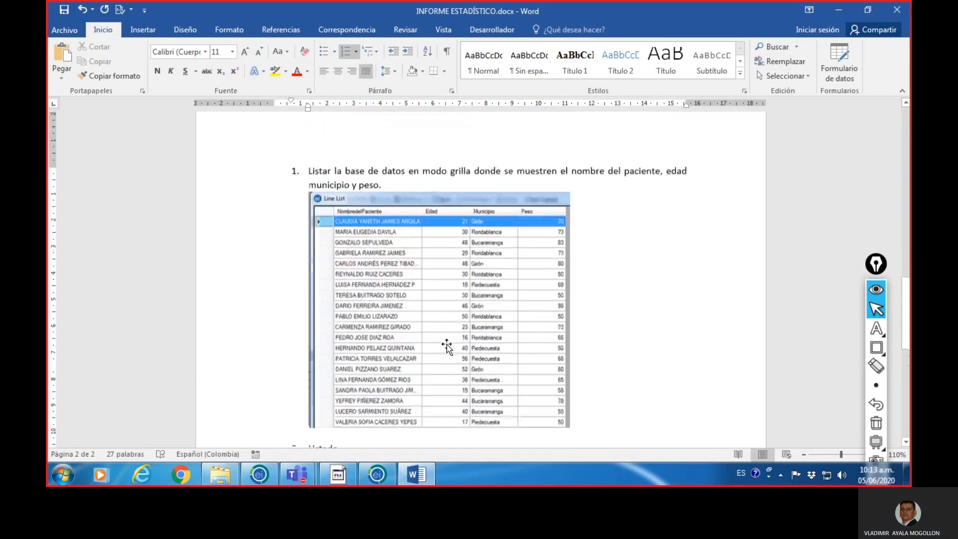
scroll(446, 343, down, 5)
text(modo)
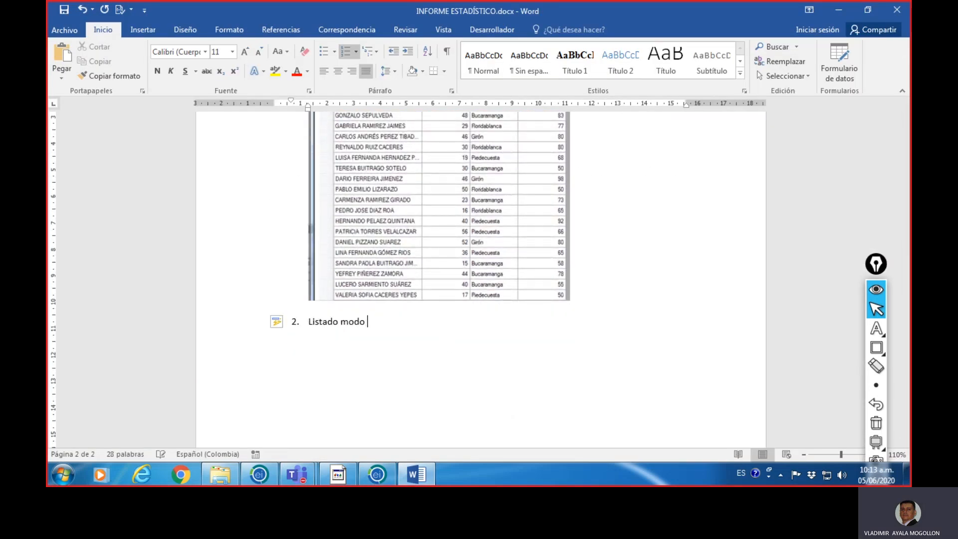
text( e)
key(BackSpace)
text(expop)
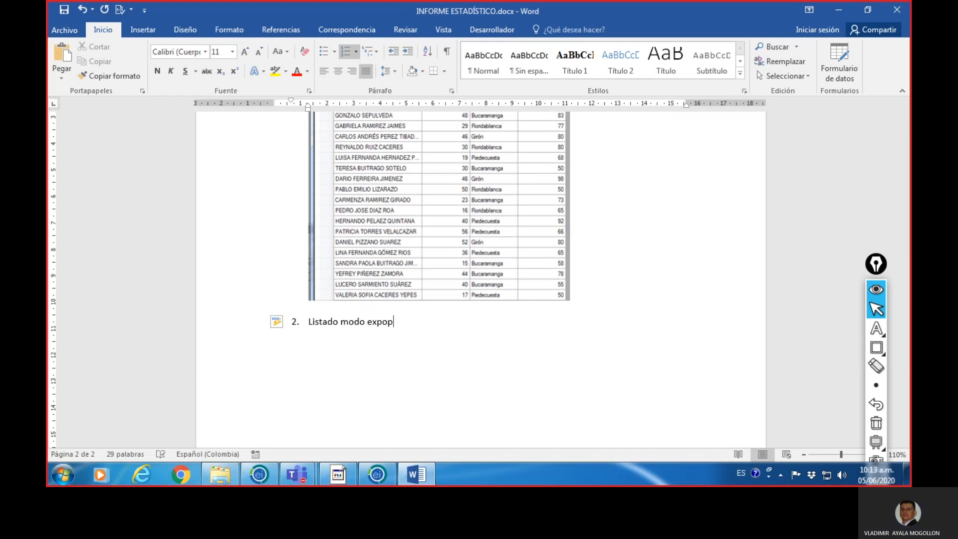
key(BackSpace)
key(BackSpace)
text(ortab)
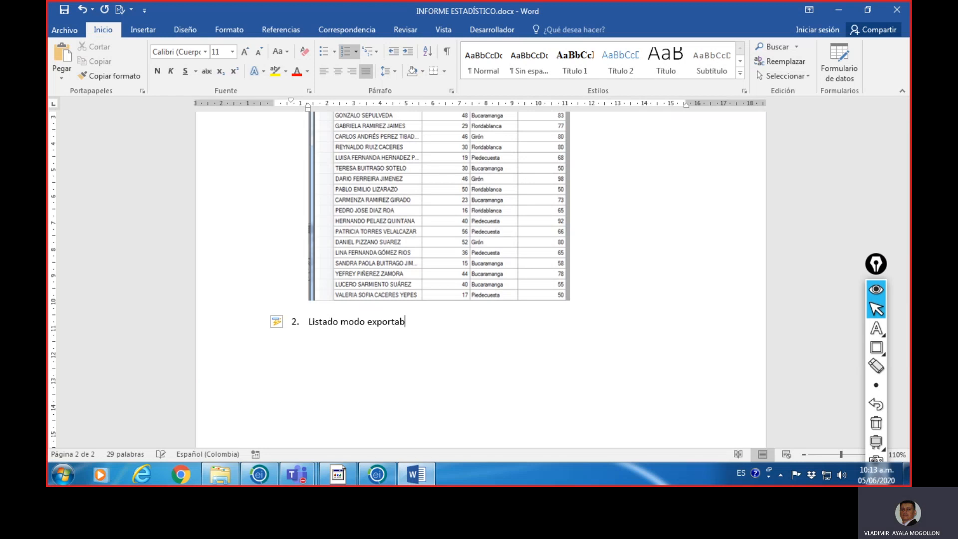
text(le)
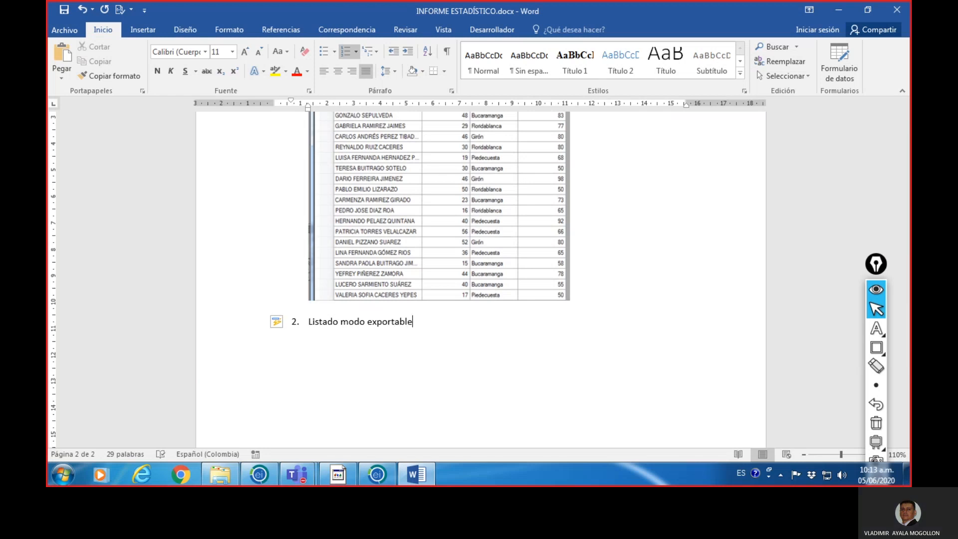
text( de )
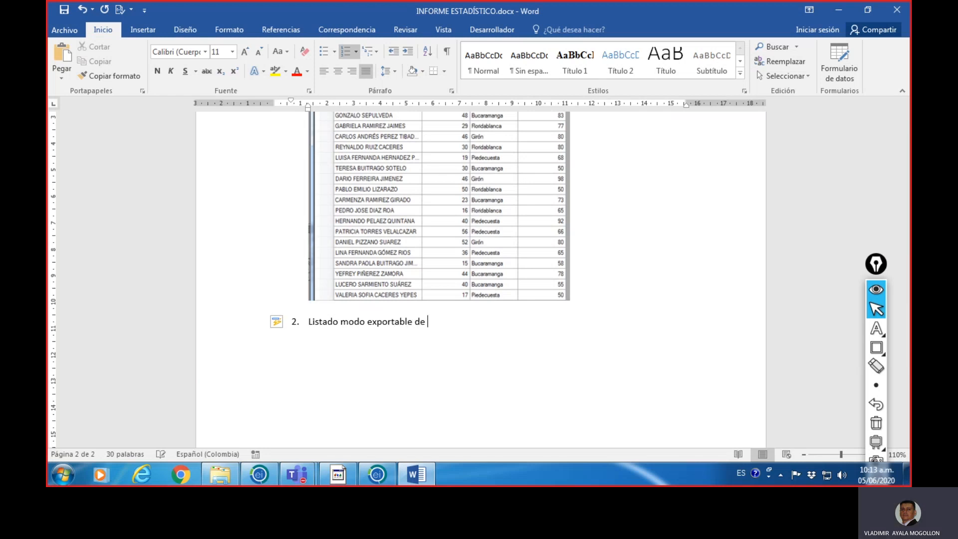
text(las variables mencionadas:)
Step: Paste the copied patient table on an unnumbered line below item 2 and look it over to its last row
key(Return)
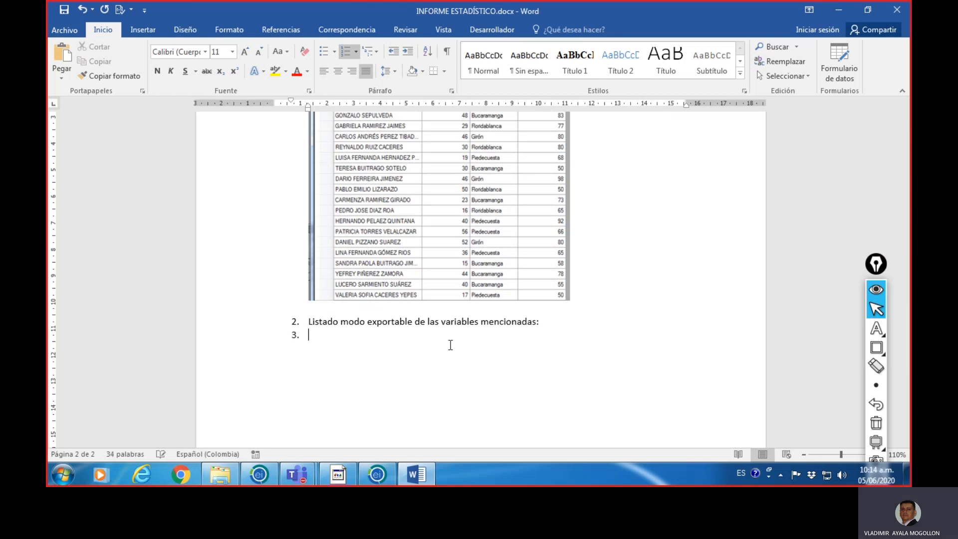
key(BackSpace)
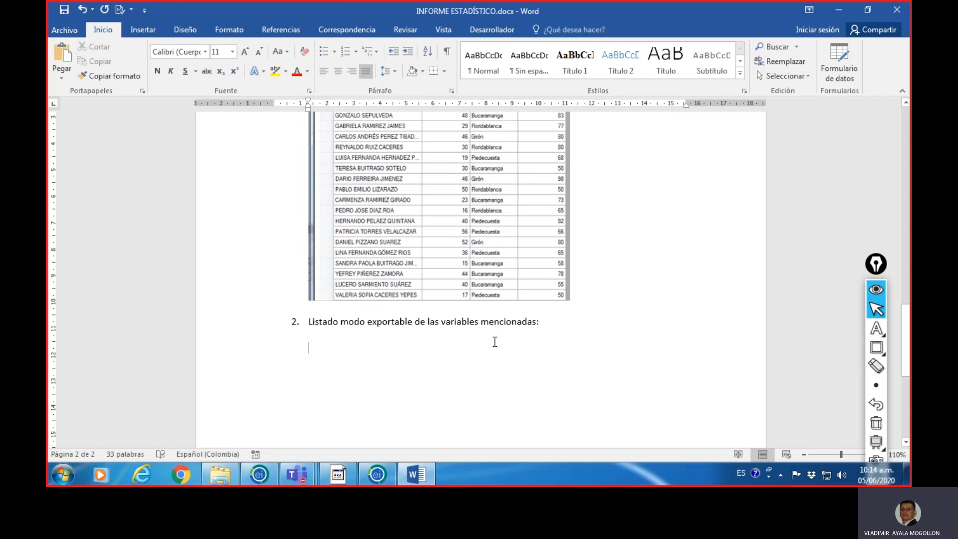
key(ctrl+v)
scroll(616, 327, up, 12)
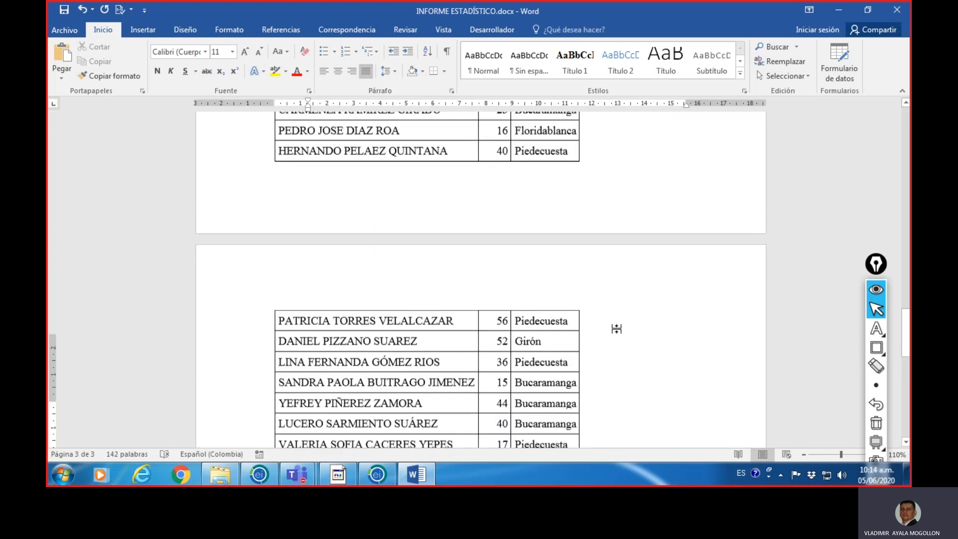
scroll(649, 327, up, 3)
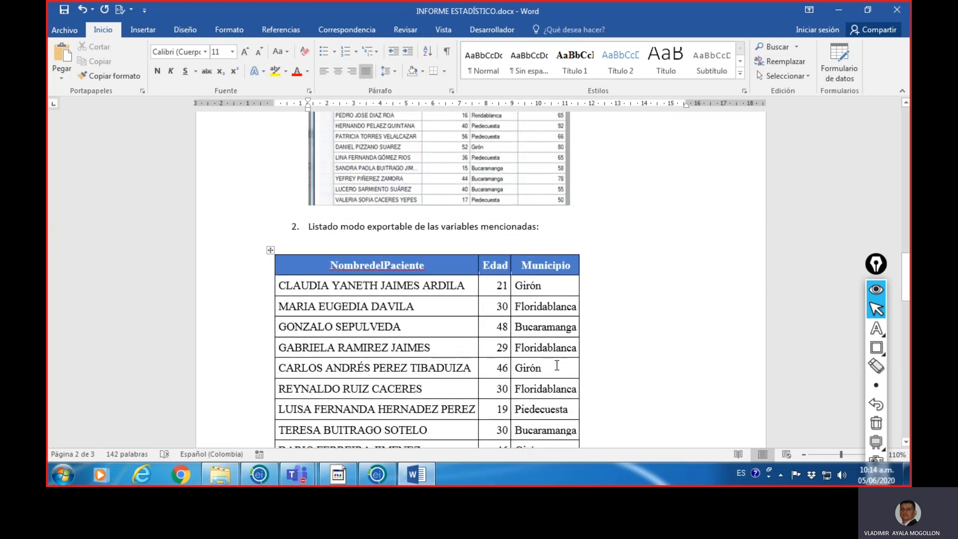
scroll(558, 365, down, 3)
scroll(557, 365, up, 1)
scroll(557, 366, up, 3)
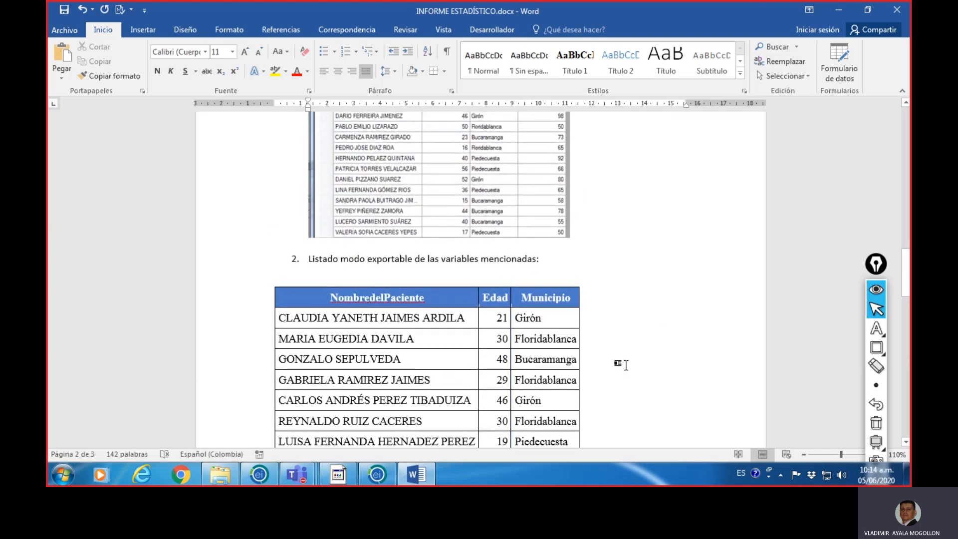
scroll(627, 363, down, 4)
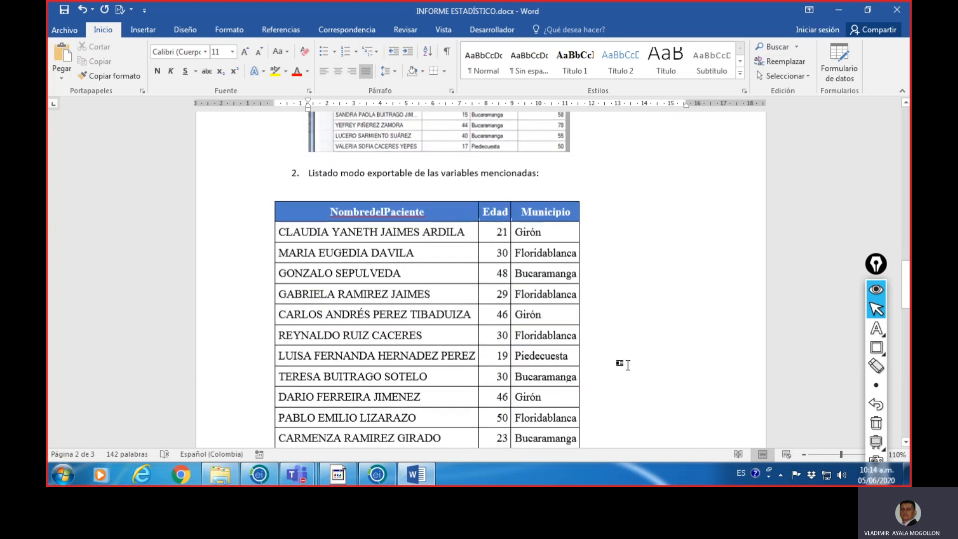
key(ctrl+End)
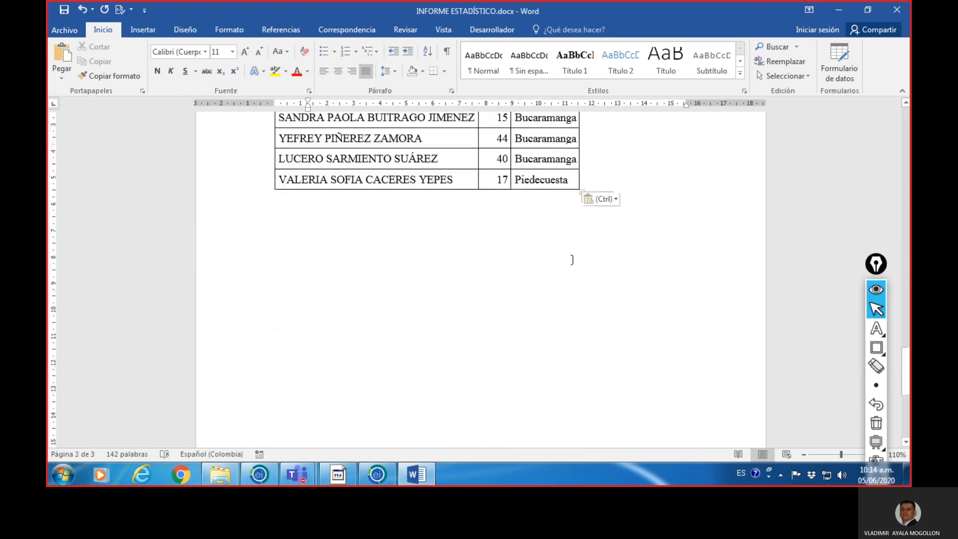
Step: Switch back to Epi Info 7, deselect the output table and review the display modes offered for the Listar command
key(alt+Tab)
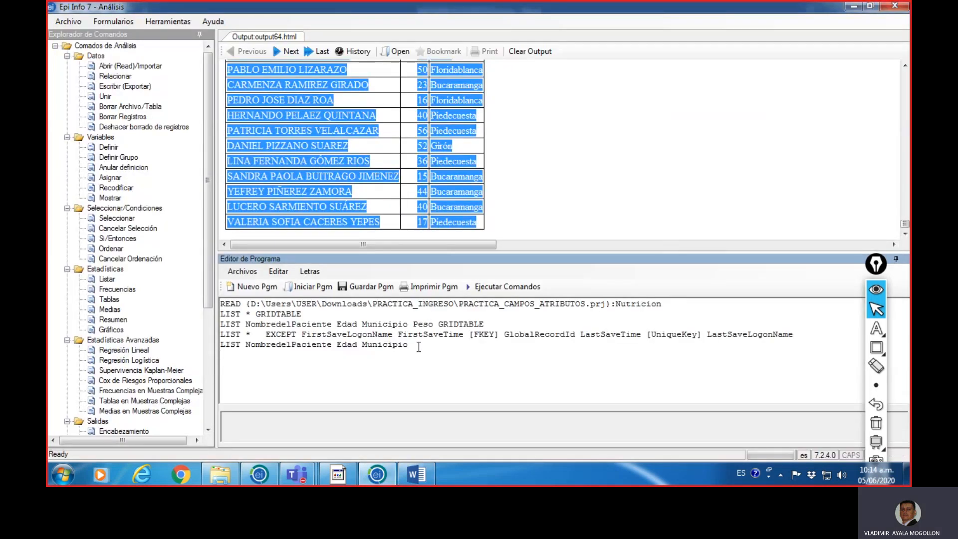
click(556, 218)
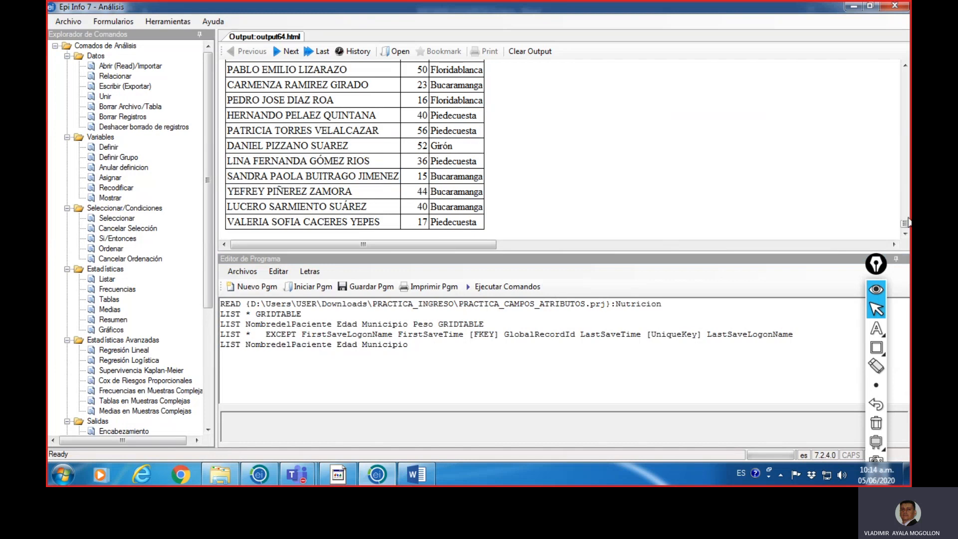
mouse_move(908, 222)
mouse_down()
mouse_move(897, 171)
mouse_move(904, 224)
mouse_up()
click(231, 351)
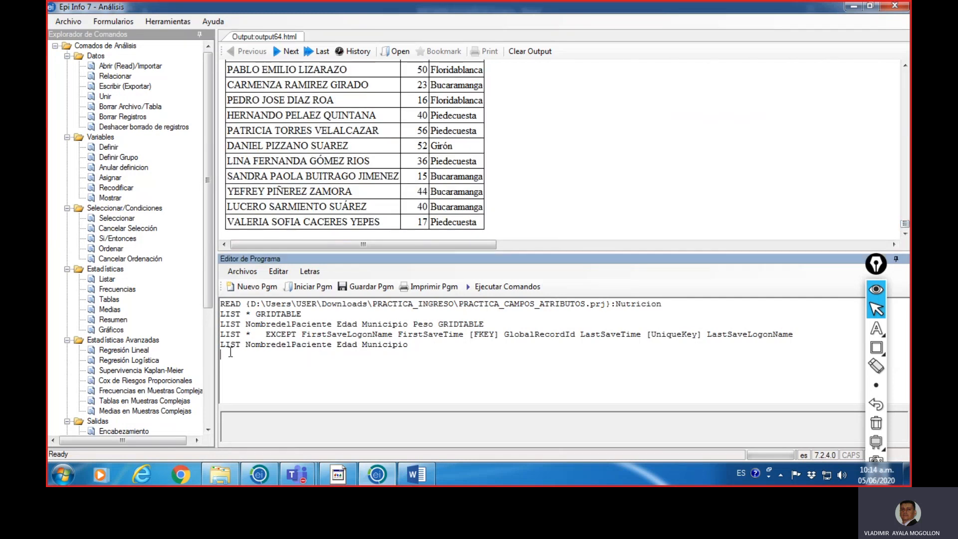
click(112, 280)
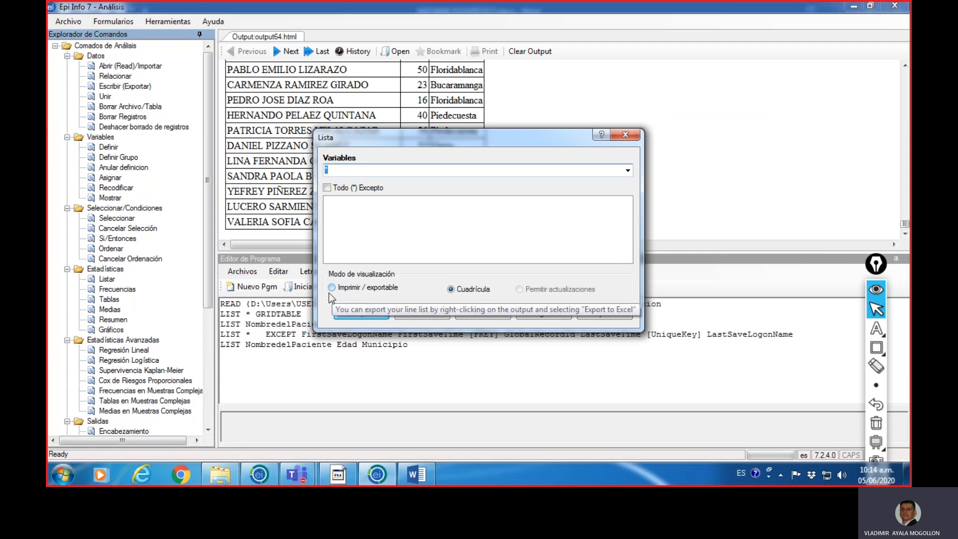
click(625, 136)
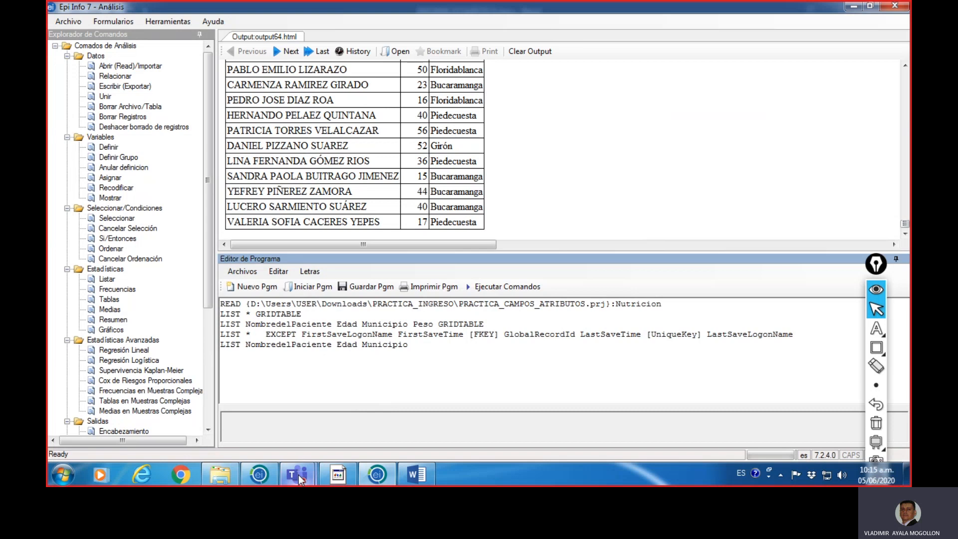
Step: Switch to the Microsoft Teams meeting window and stop sharing the screen
mouse_move(295, 478)
click(306, 482)
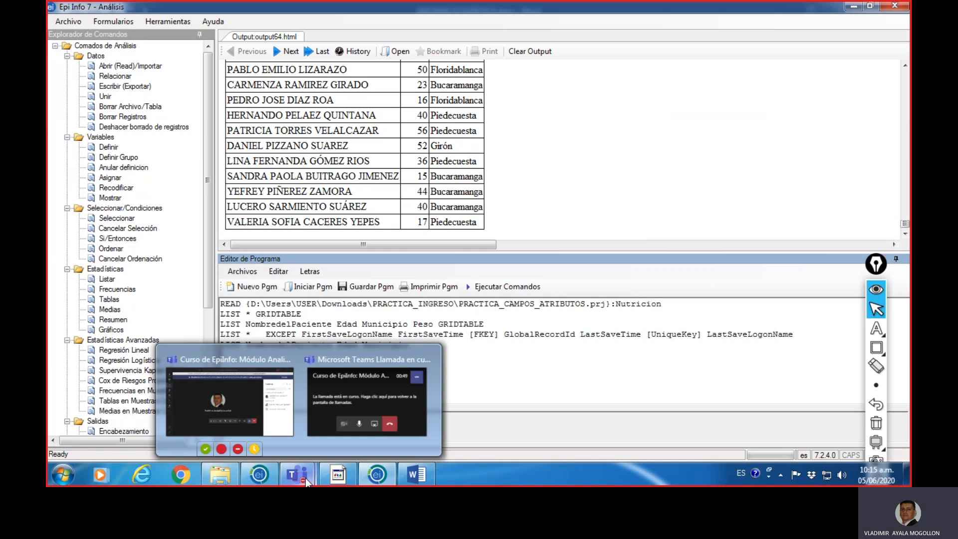
click(240, 408)
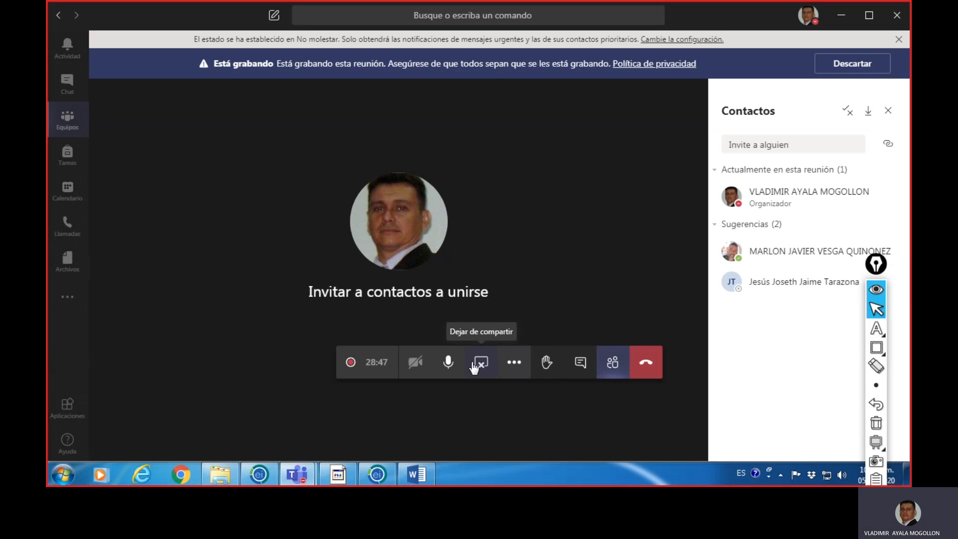
click(474, 366)
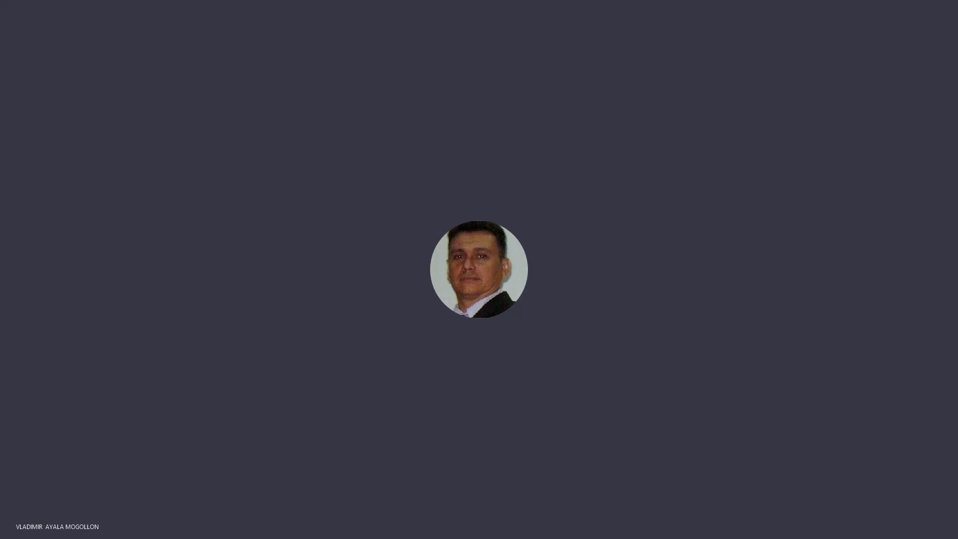